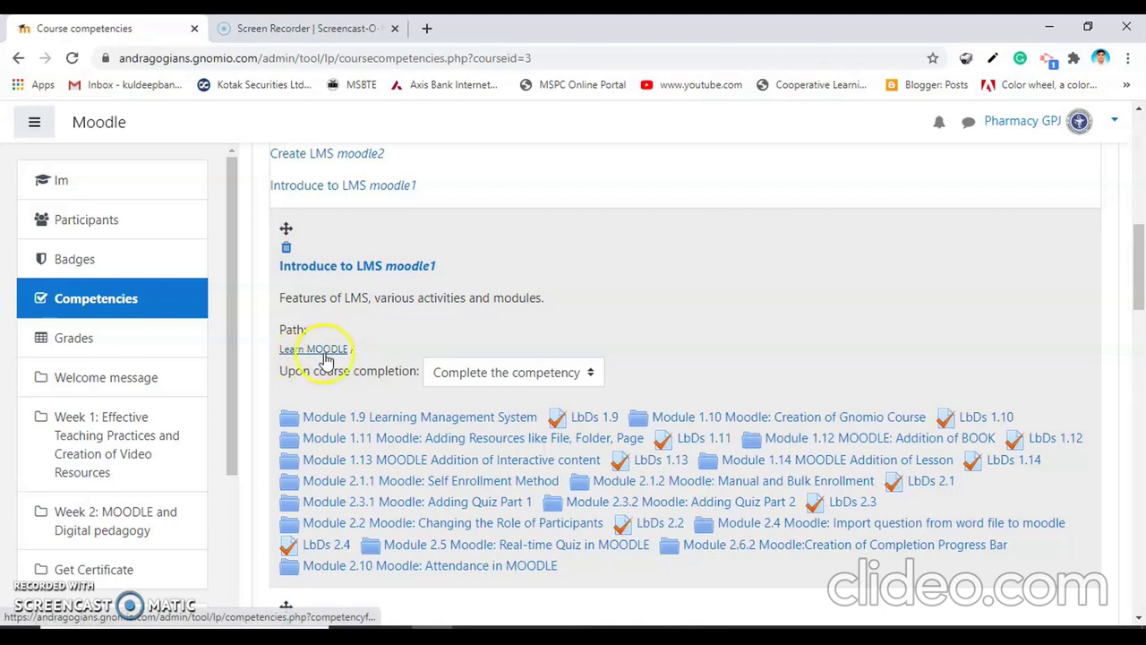
Examine the course competencies, from Introduce to LMS moodle1 through Use video Video3, with their paths, completion rules and linked activities.
{"action": "scroll", "coordinate": [333, 362], "scroll_direction": "down", "scroll_amount": 1}
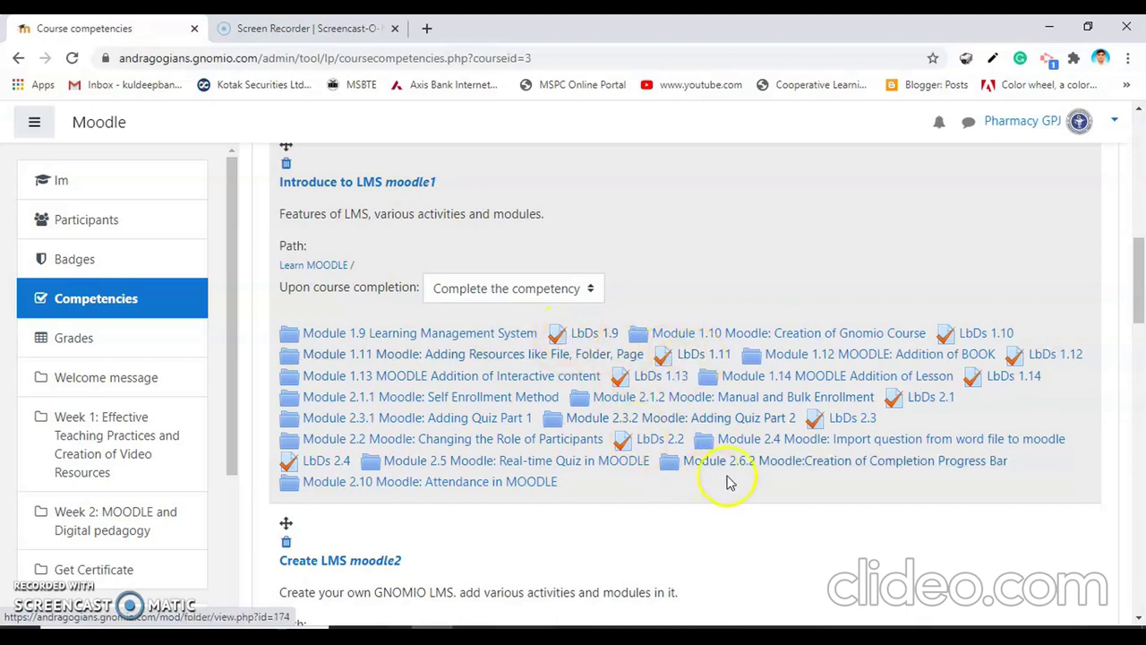
{"action": "scroll", "coordinate": [494, 493], "scroll_direction": "down", "scroll_amount": 1}
{"action": "scroll", "coordinate": [494, 492], "scroll_direction": "down", "scroll_amount": 6}
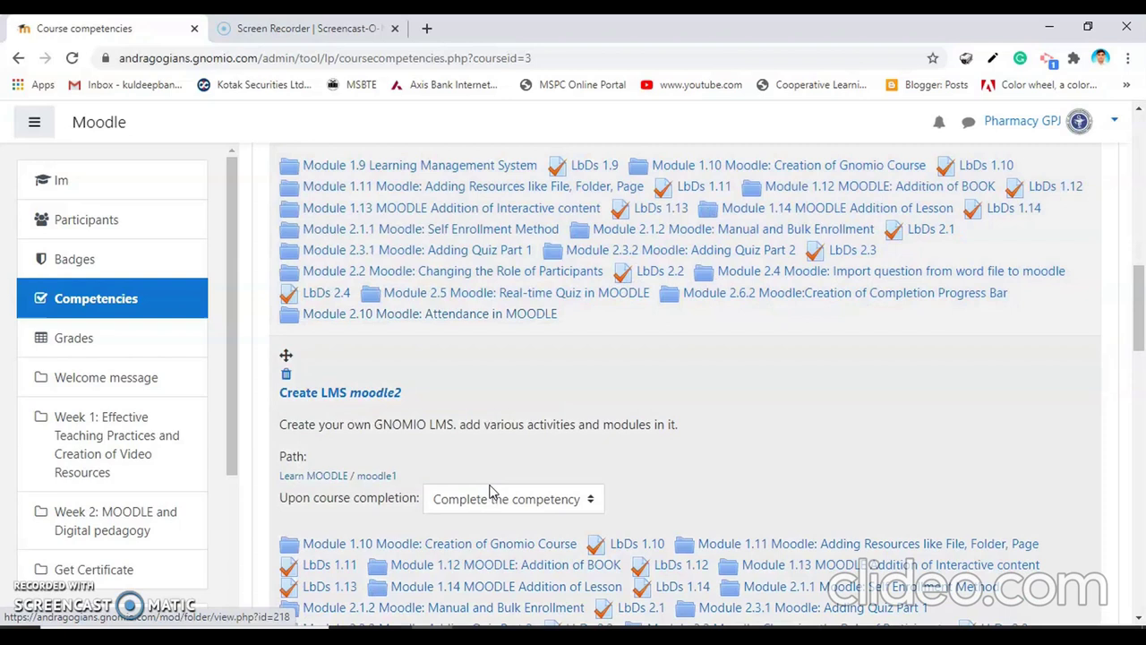
{"action": "scroll", "coordinate": [493, 492], "scroll_direction": "down", "scroll_amount": 1}
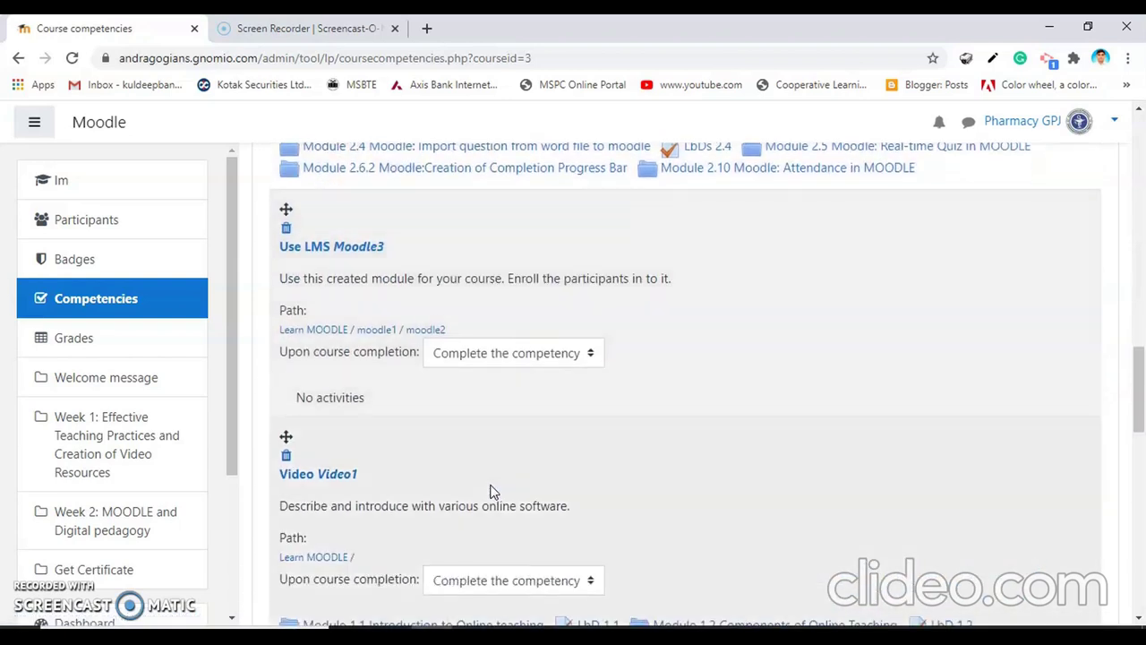
{"action": "scroll", "coordinate": [493, 493], "scroll_direction": "up", "scroll_amount": 5}
{"action": "scroll", "coordinate": [493, 491], "scroll_direction": "up", "scroll_amount": 4}
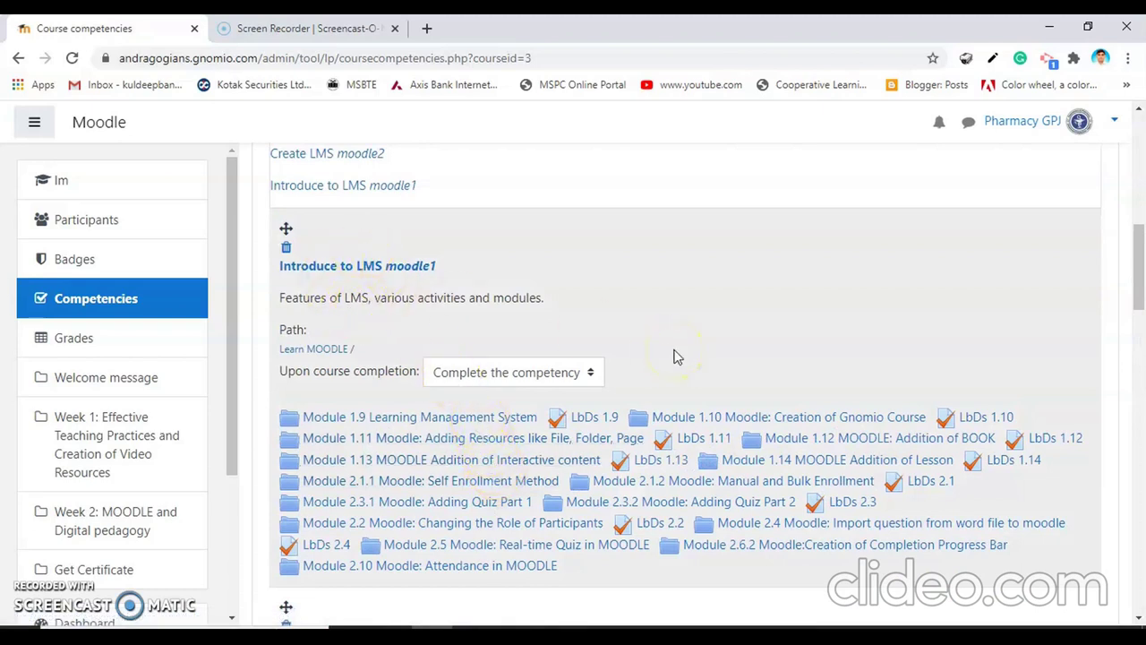
{"action": "left_click", "coordinate": [347, 268]}
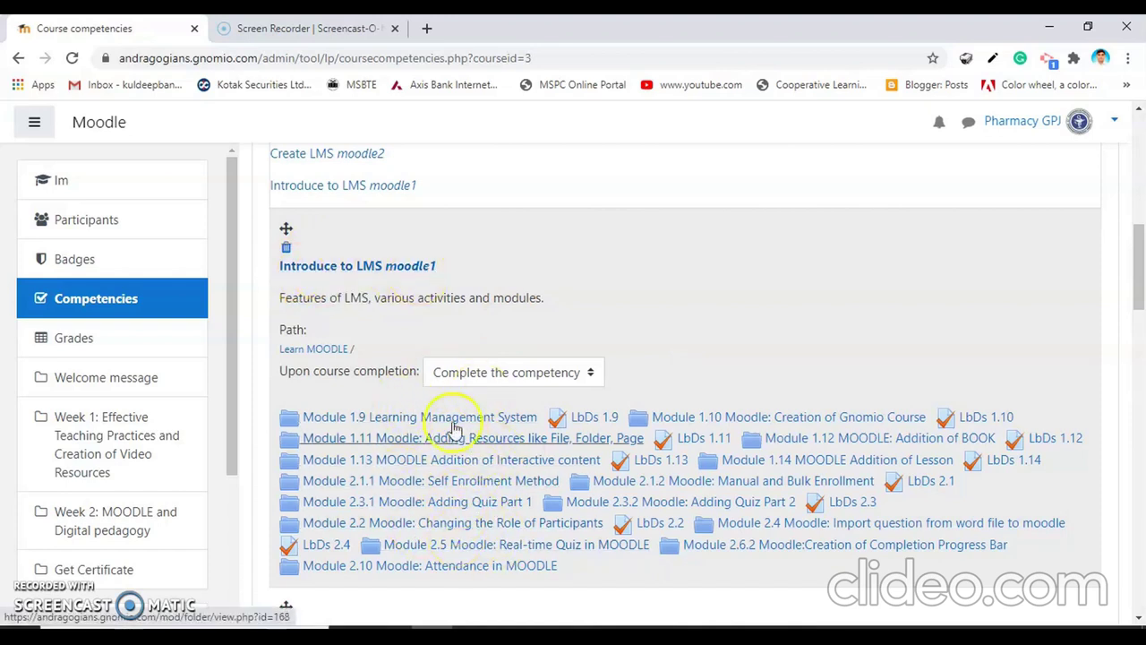
{"action": "scroll", "coordinate": [371, 358], "scroll_direction": "down", "scroll_amount": 4}
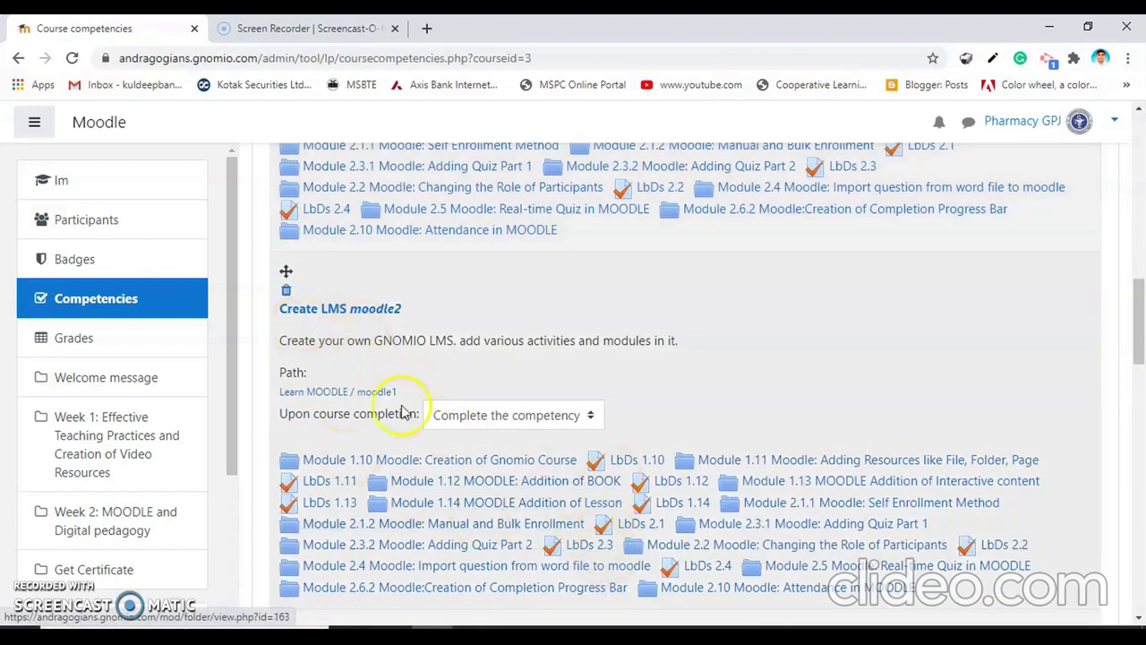
{"action": "scroll", "coordinate": [376, 407], "scroll_direction": "down", "scroll_amount": 3}
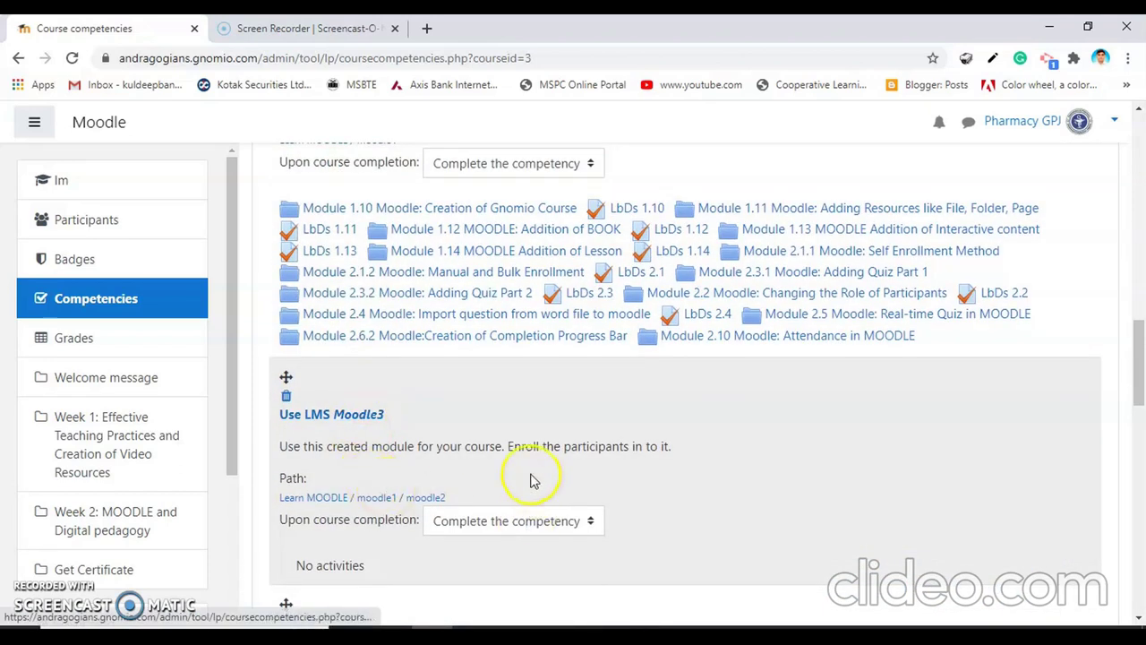
{"action": "scroll", "coordinate": [532, 478], "scroll_direction": "down", "scroll_amount": 1}
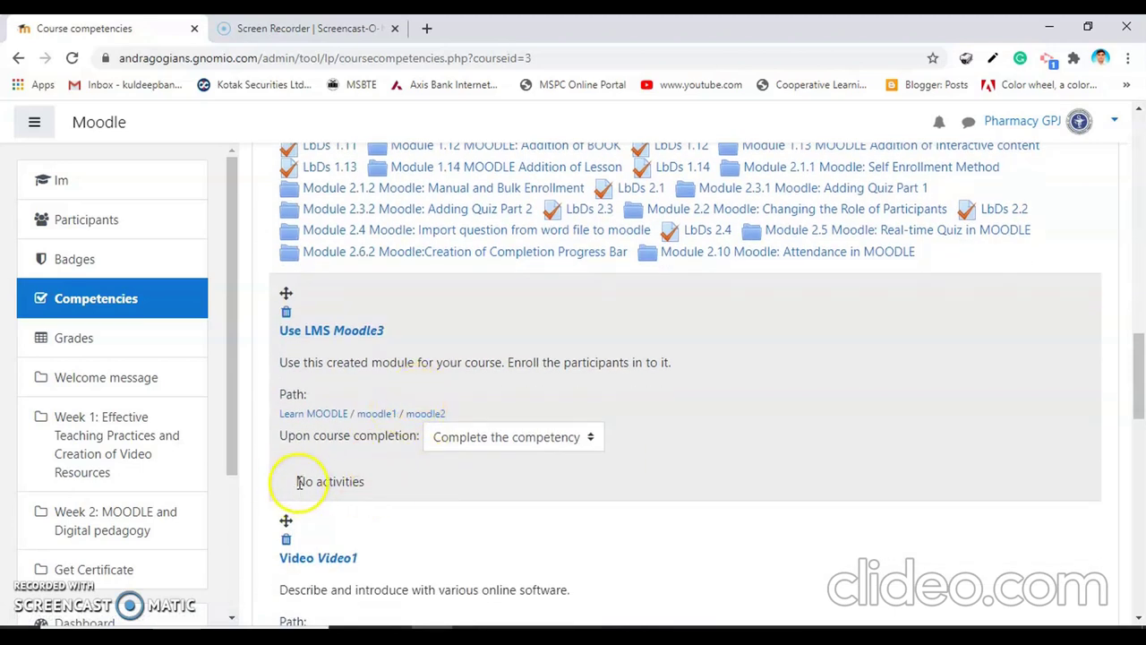
{"action": "left_click_drag", "start_coordinate": [298, 481], "coordinate": [376, 485]}
{"action": "scroll", "coordinate": [385, 484], "scroll_direction": "down", "scroll_amount": 3}
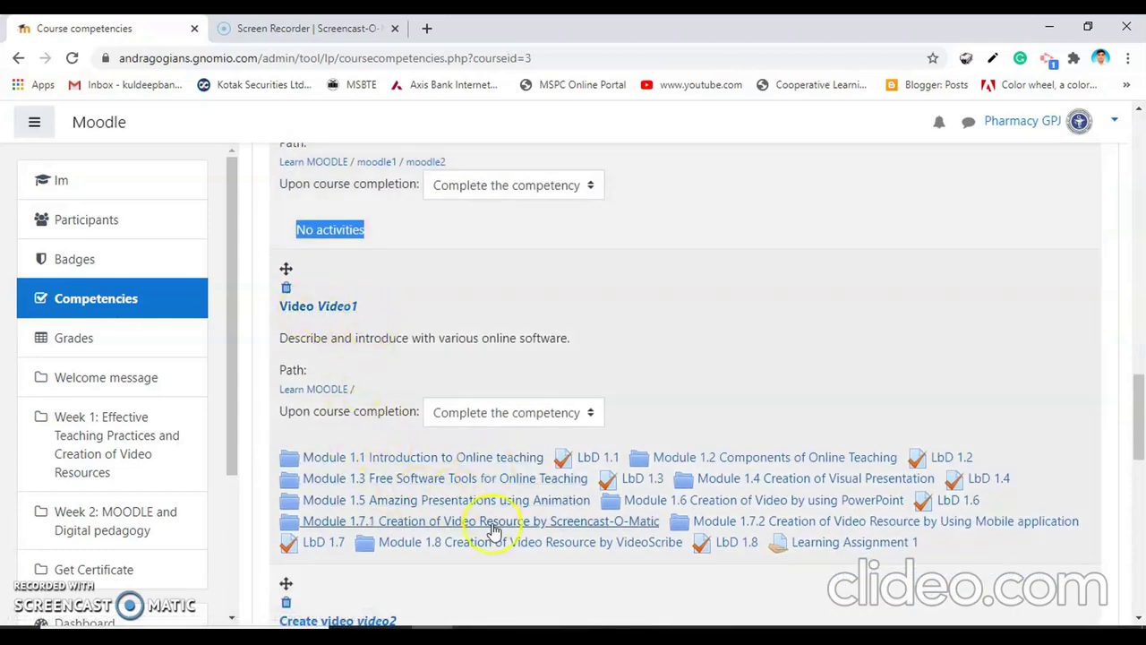
{"action": "scroll", "coordinate": [487, 511], "scroll_direction": "down", "scroll_amount": 4}
{"action": "scroll", "coordinate": [475, 501], "scroll_direction": "down", "scroll_amount": 3}
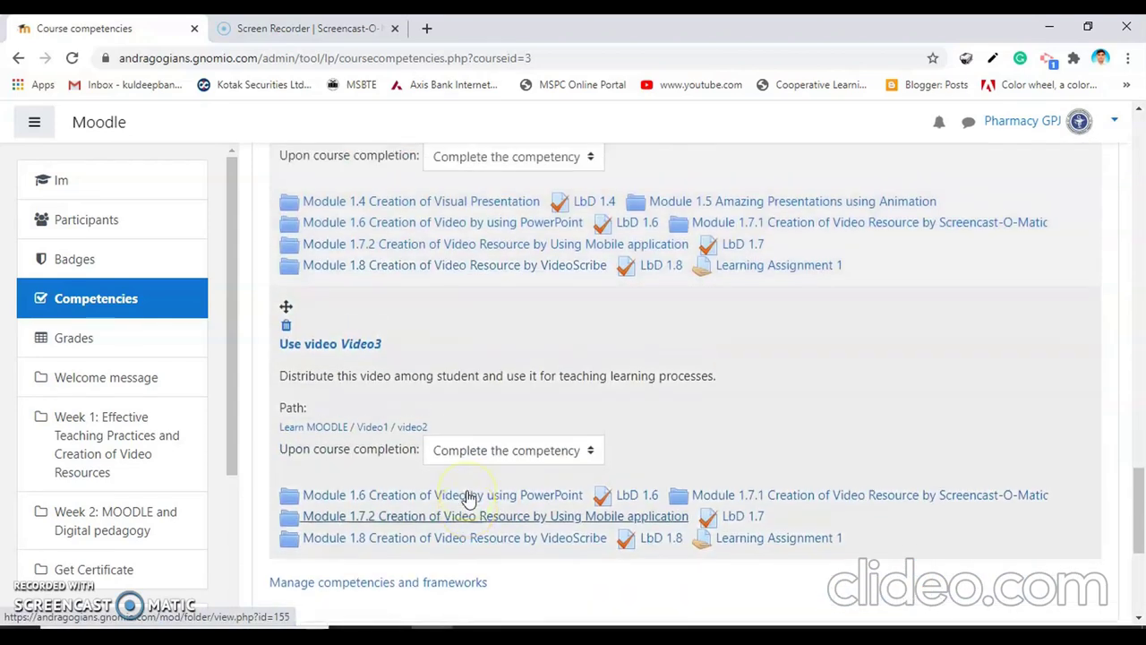
Open the details page of the Video Video1 competency from the course competencies list.
{"action": "scroll", "coordinate": [469, 499], "scroll_direction": "up", "scroll_amount": 6}
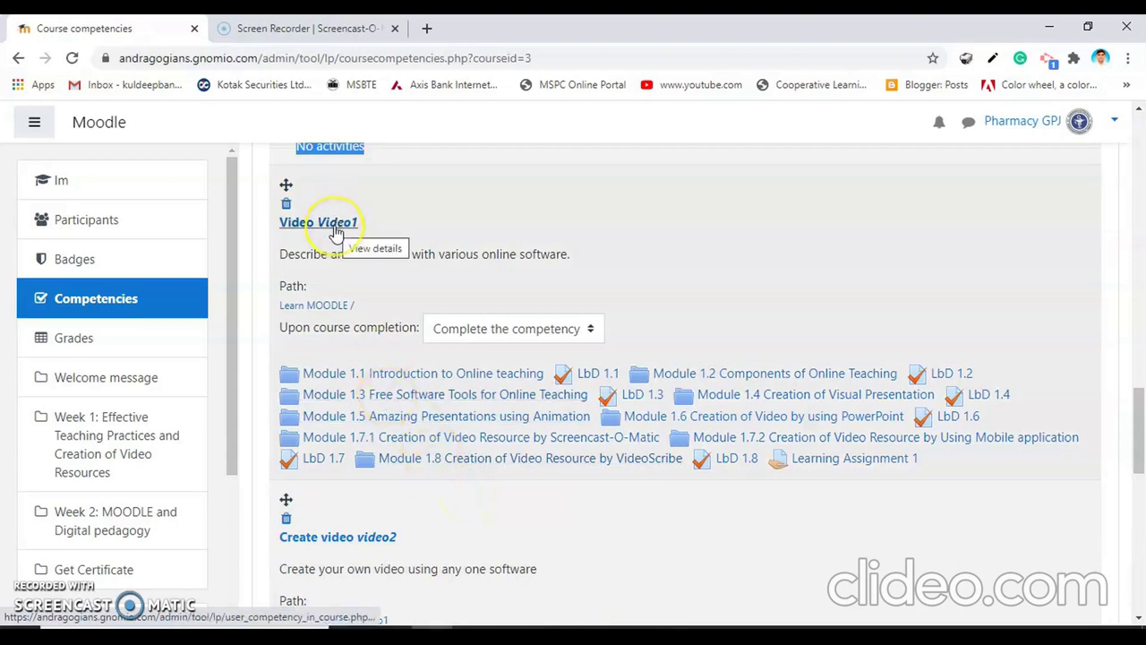
{"action": "left_click", "coordinate": [335, 228]}
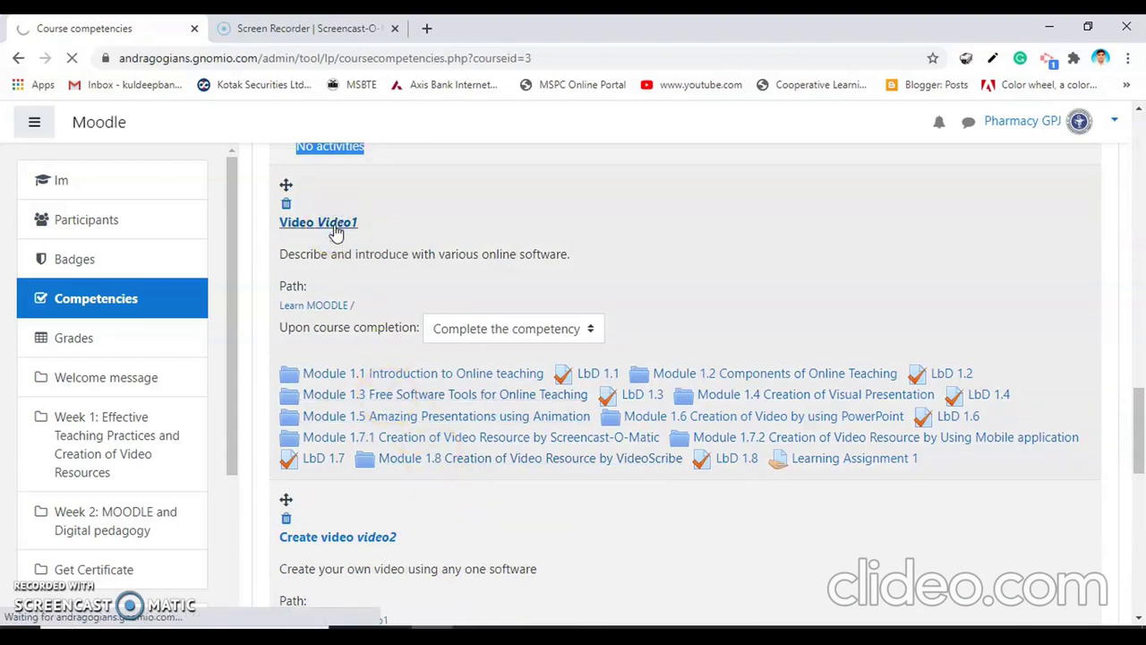
{"action": "scroll", "coordinate": [390, 262], "scroll_direction": "down", "scroll_amount": 3}
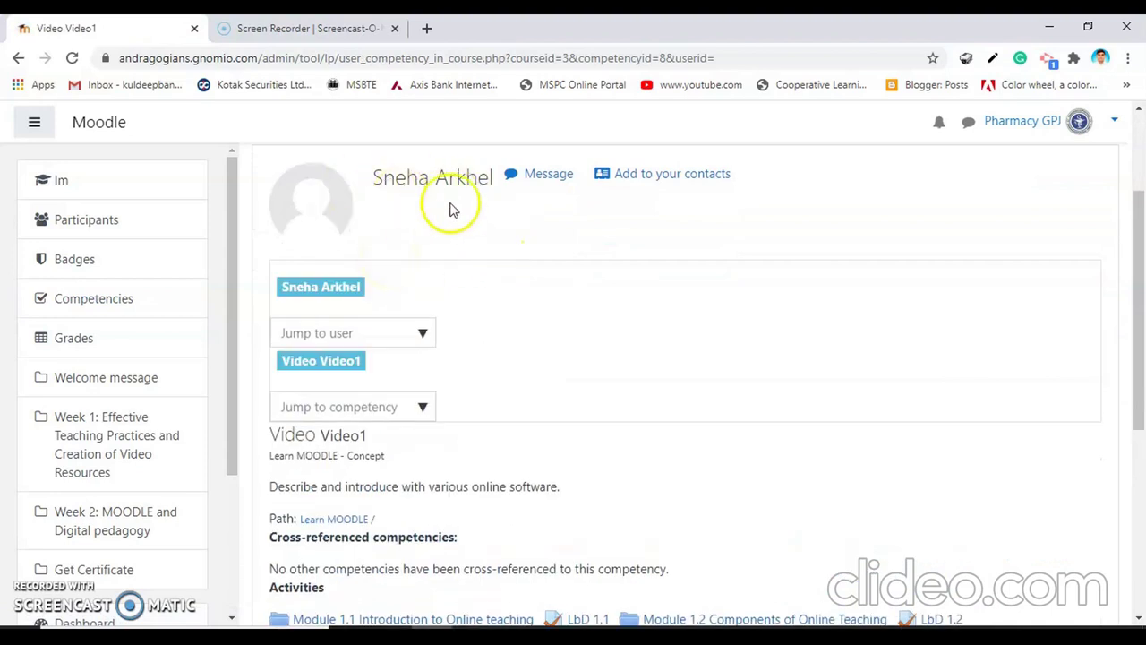
Switch the Video1 competency page to another participant by searching the user's first name and choosing the match.
{"action": "left_click", "coordinate": [380, 334]}
{"action": "type", "text": "kuldeep"}
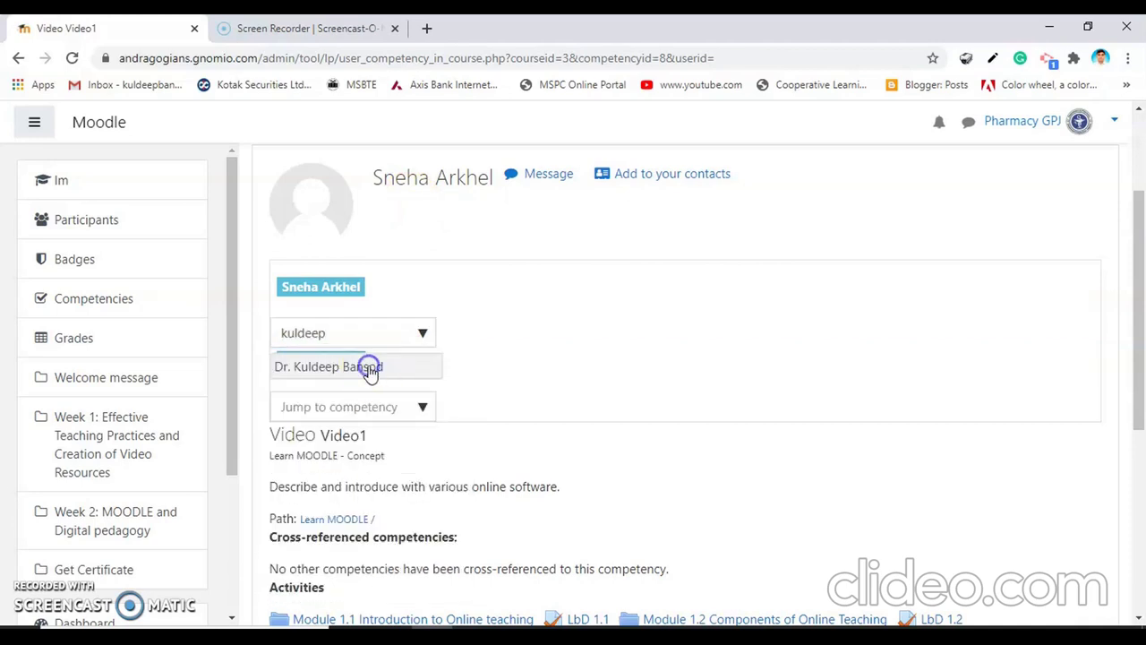
{"action": "left_click", "coordinate": [372, 367]}
Rate the participant's Video1 competency as Mostly separate knowing, leaving the evidence notes empty.
{"action": "scroll", "coordinate": [385, 364], "scroll_direction": "down", "scroll_amount": 1}
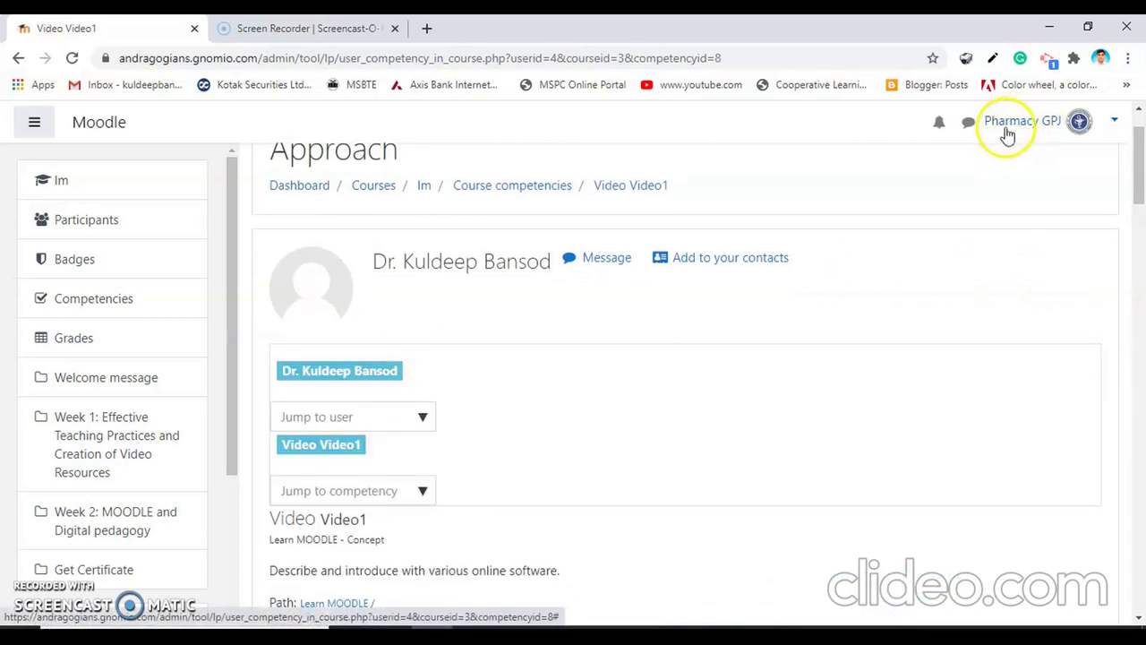
{"action": "scroll", "coordinate": [349, 434], "scroll_direction": "down", "scroll_amount": 2}
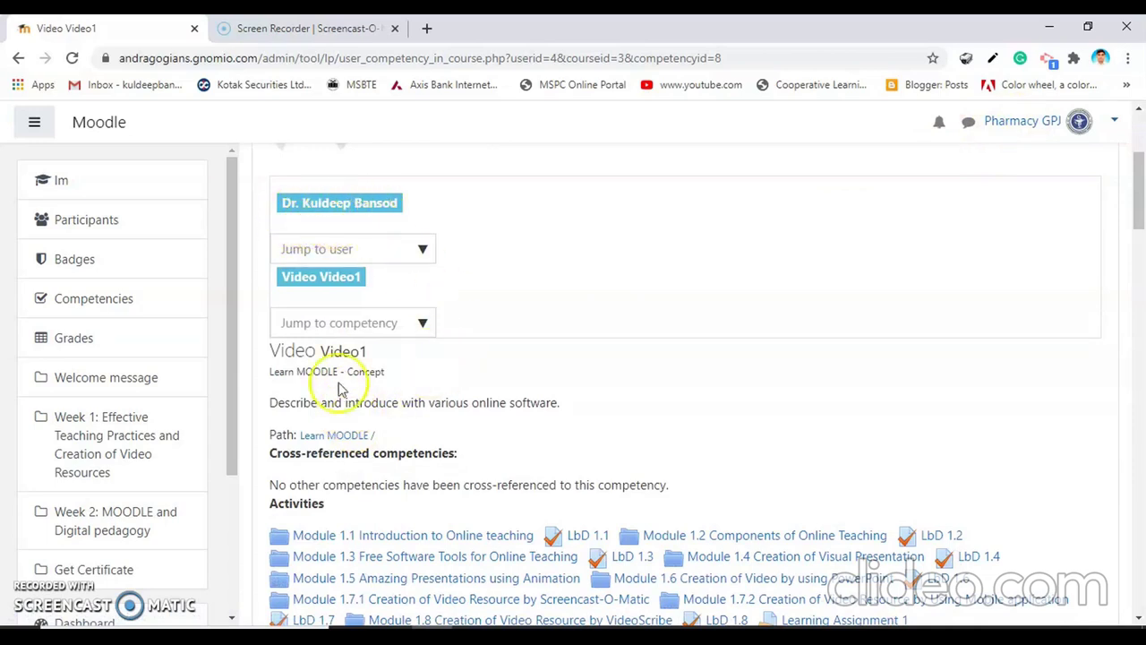
{"action": "left_click_drag", "start_coordinate": [272, 401], "coordinate": [319, 402]}
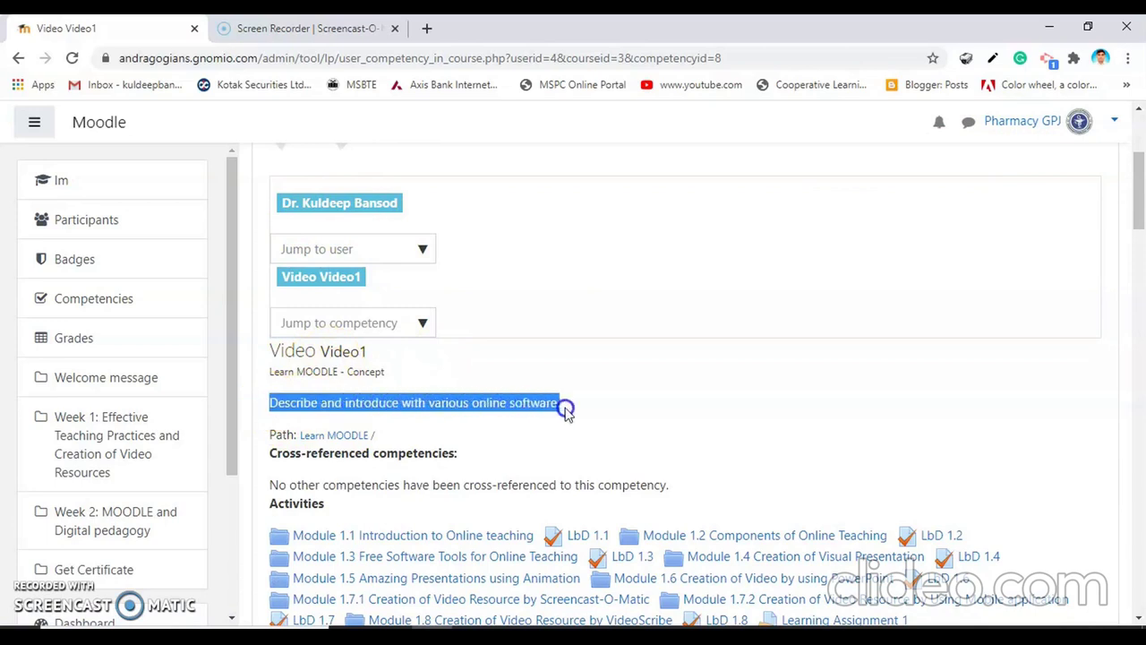
{"action": "left_click", "coordinate": [529, 427]}
{"action": "scroll", "coordinate": [475, 409], "scroll_direction": "down", "scroll_amount": 2}
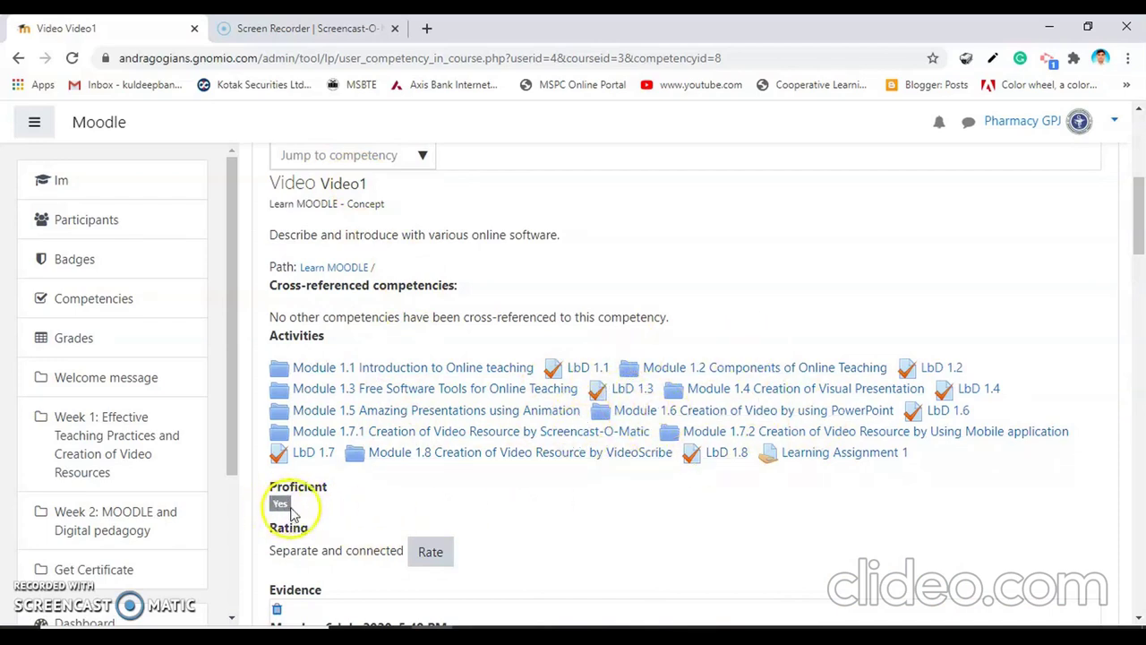
{"action": "scroll", "coordinate": [273, 515], "scroll_direction": "down", "scroll_amount": 2}
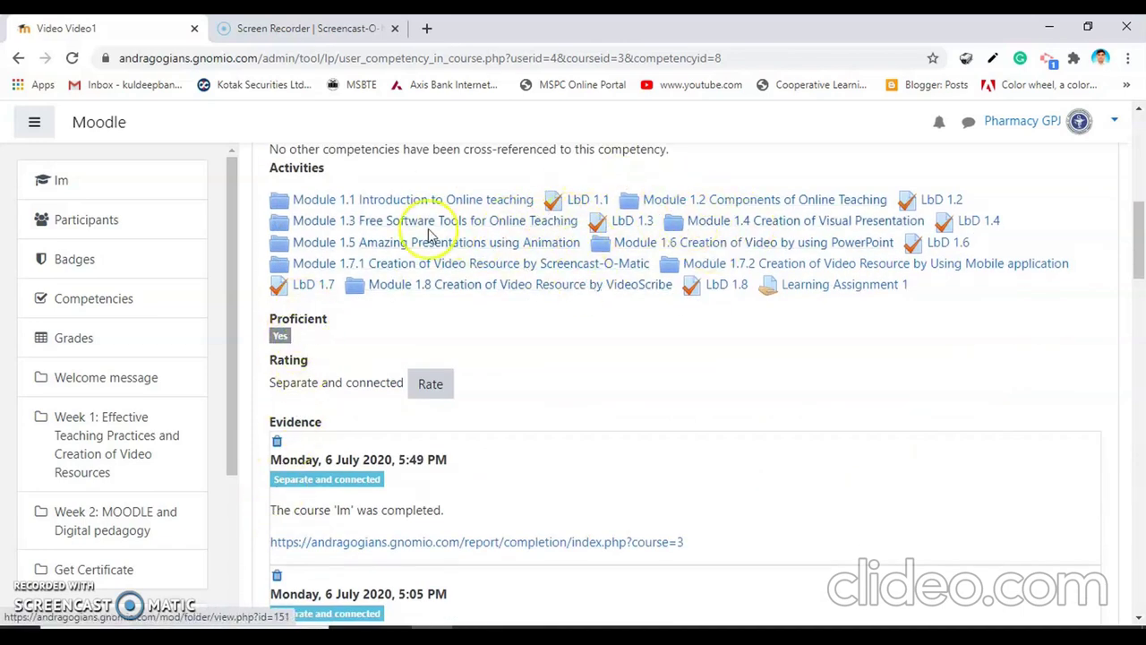
{"action": "left_click", "coordinate": [435, 386]}
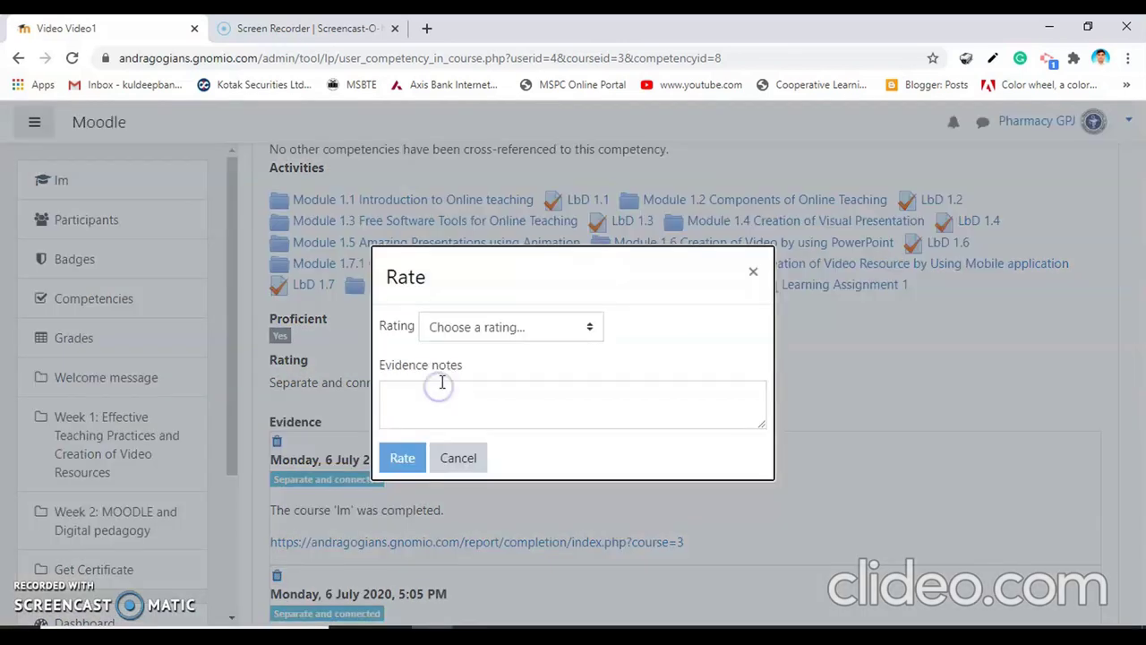
{"action": "left_click", "coordinate": [568, 329]}
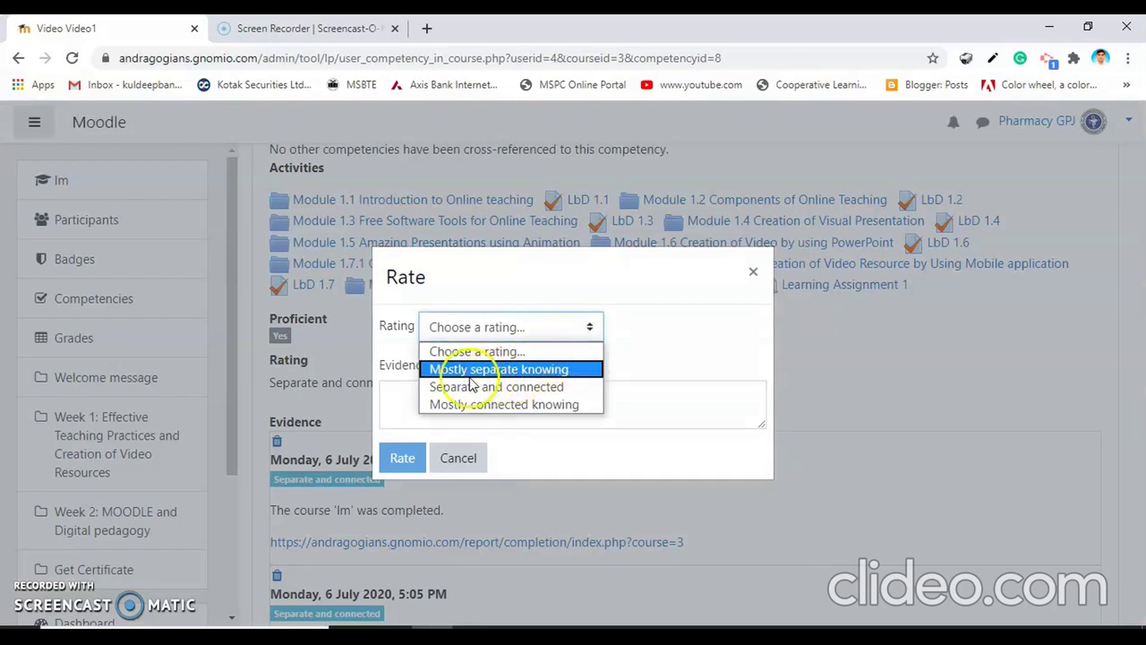
{"action": "left_click", "coordinate": [534, 371]}
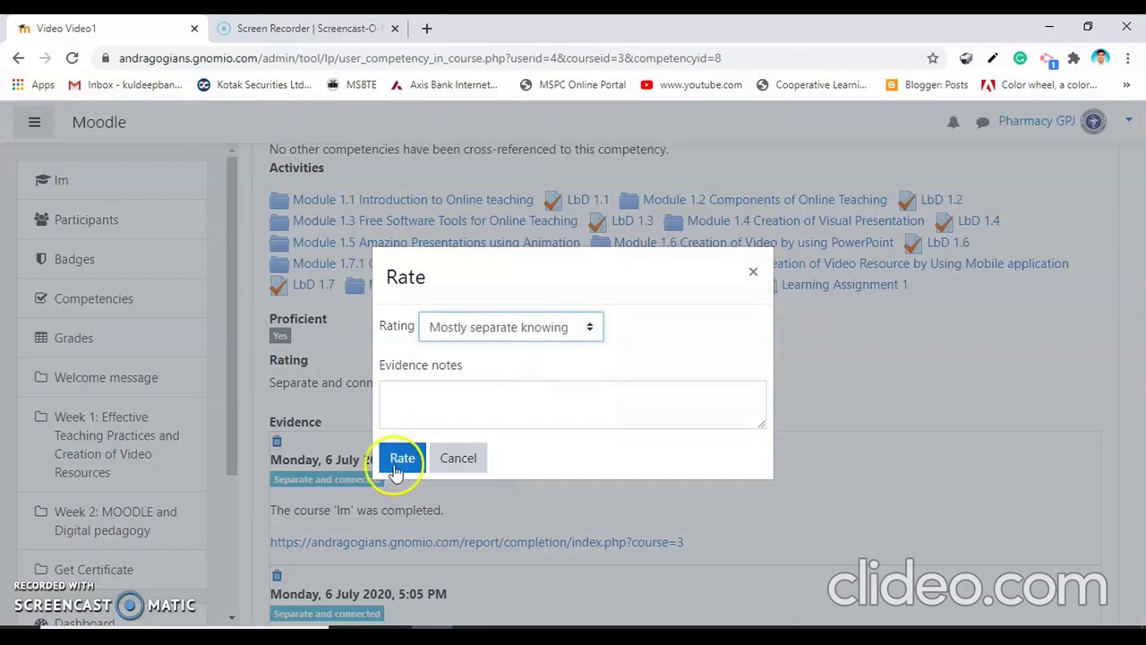
{"action": "left_click", "coordinate": [409, 404]}
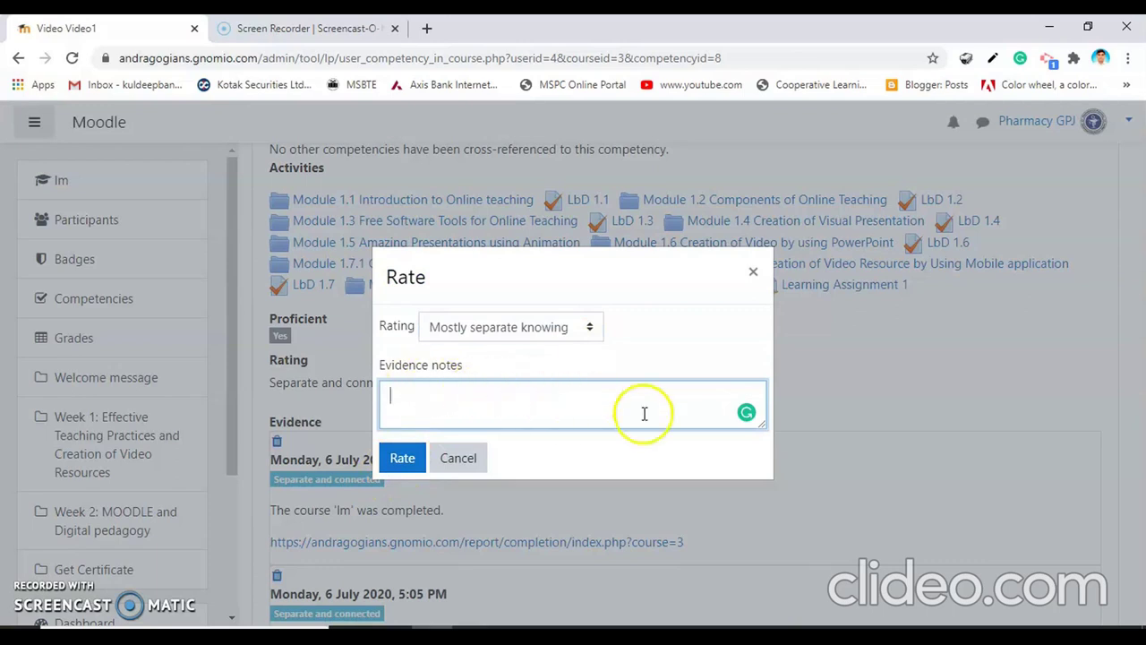
{"action": "left_click", "coordinate": [407, 457]}
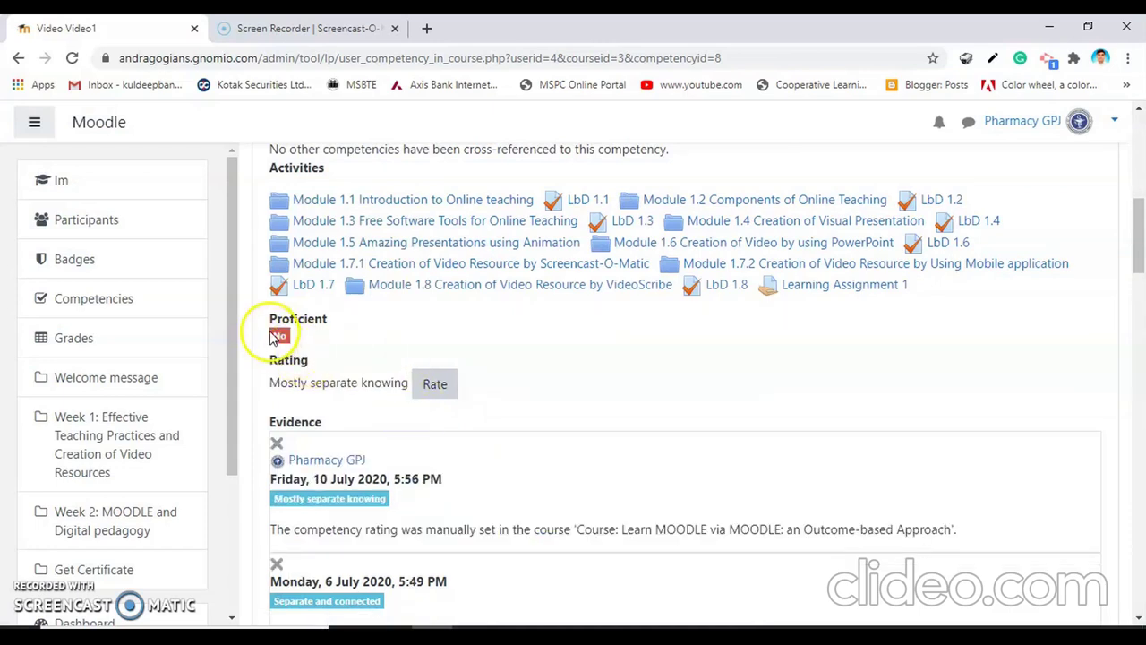
Change the participant's Video1 competency rating to Separate and connected, without evidence notes.
{"action": "left_click", "coordinate": [279, 337]}
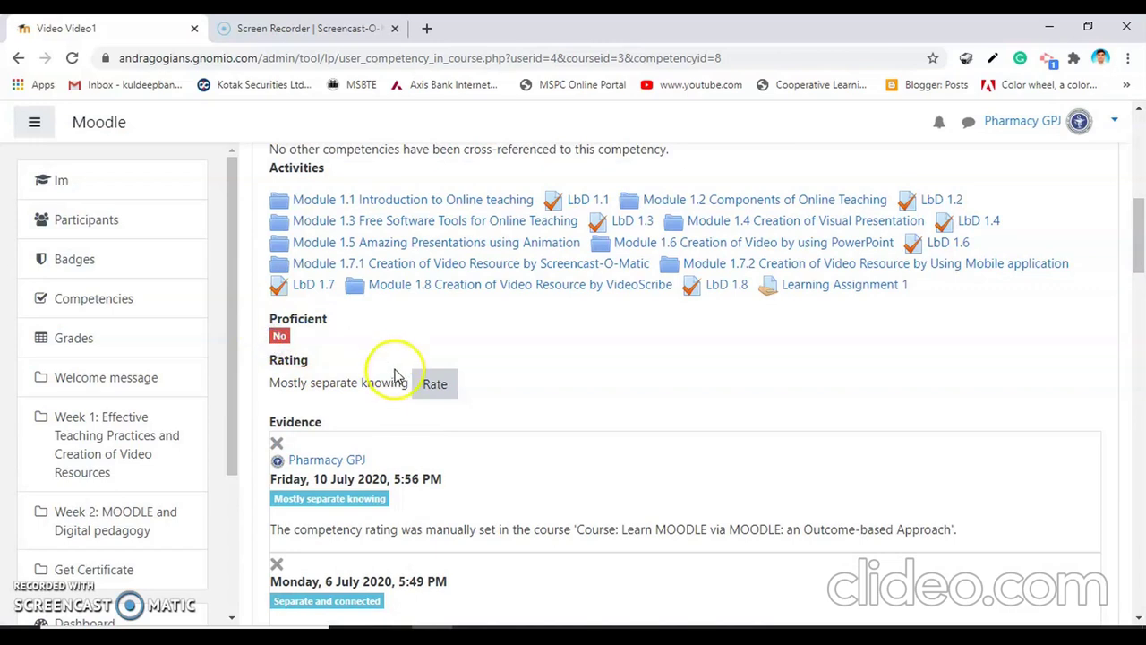
{"action": "scroll", "coordinate": [398, 378], "scroll_direction": "up", "scroll_amount": 1}
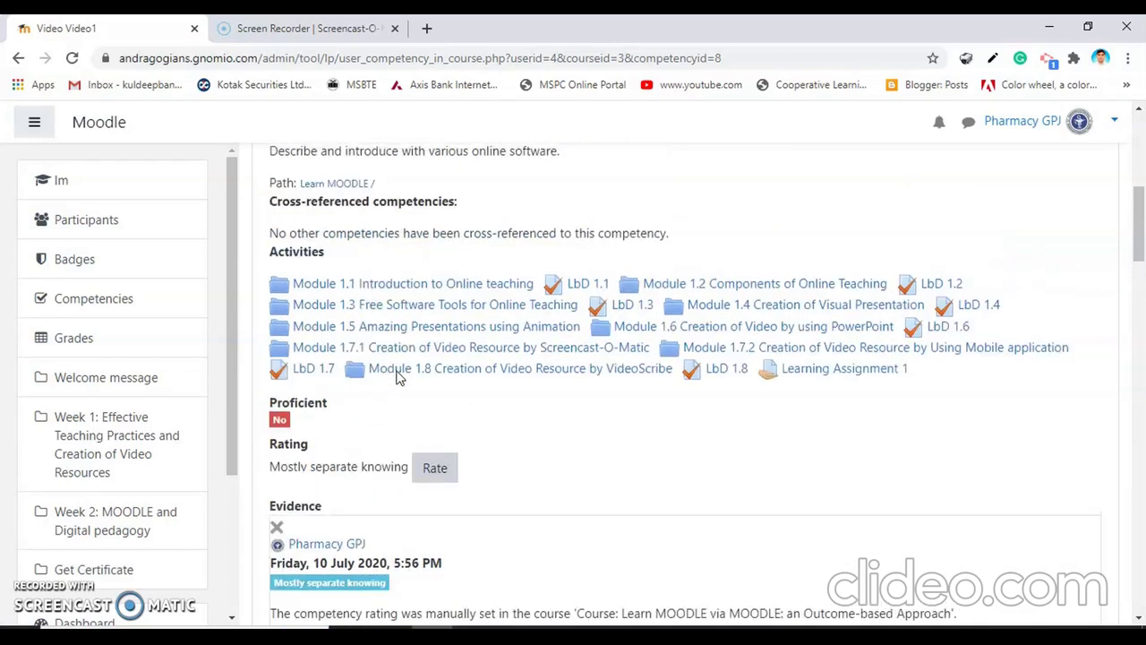
{"action": "scroll", "coordinate": [325, 205], "scroll_direction": "up", "scroll_amount": 1}
{"action": "scroll", "coordinate": [353, 219], "scroll_direction": "up", "scroll_amount": 2}
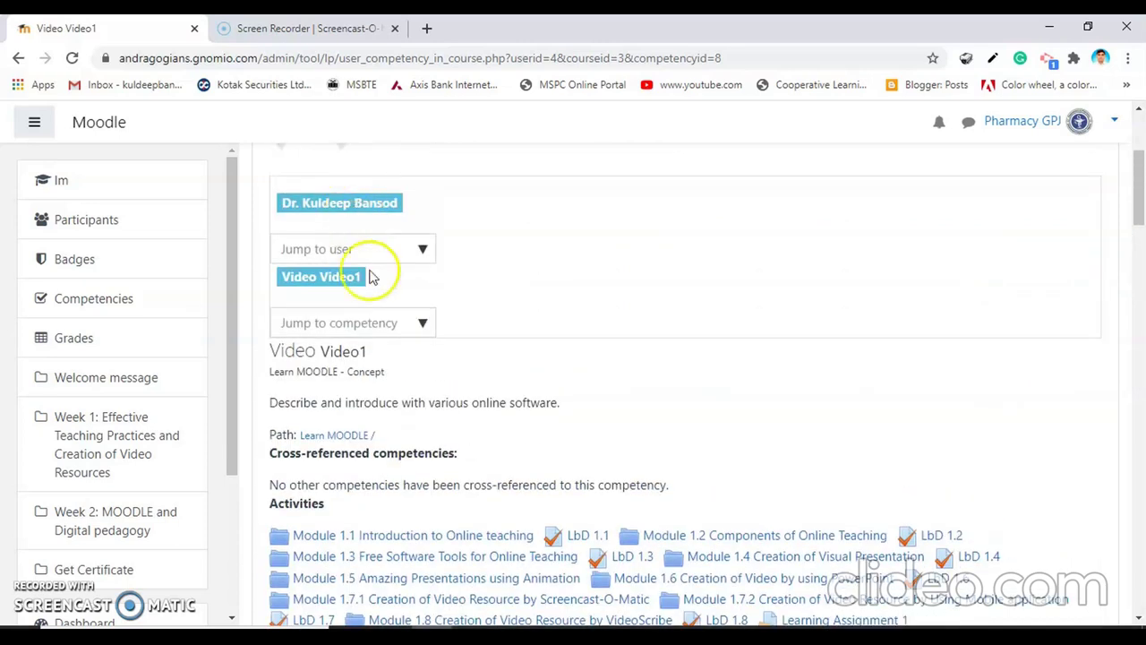
{"action": "left_click_drag", "start_coordinate": [277, 402], "coordinate": [523, 403]}
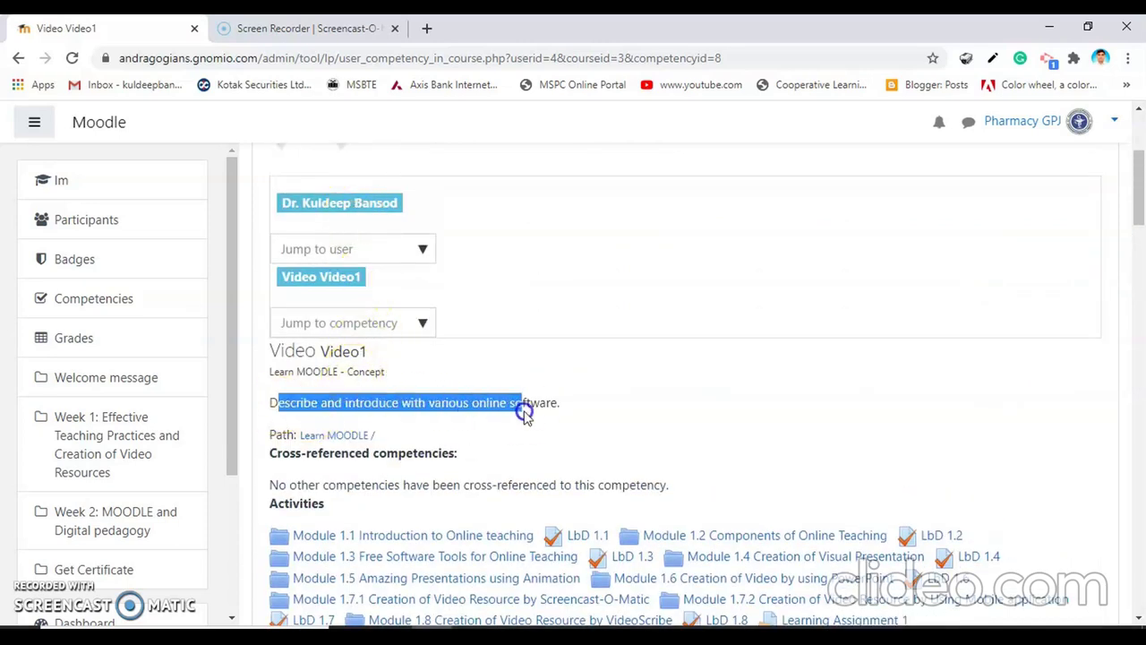
{"action": "scroll", "coordinate": [526, 417], "scroll_direction": "down", "scroll_amount": 2}
{"action": "left_click", "coordinate": [429, 559]}
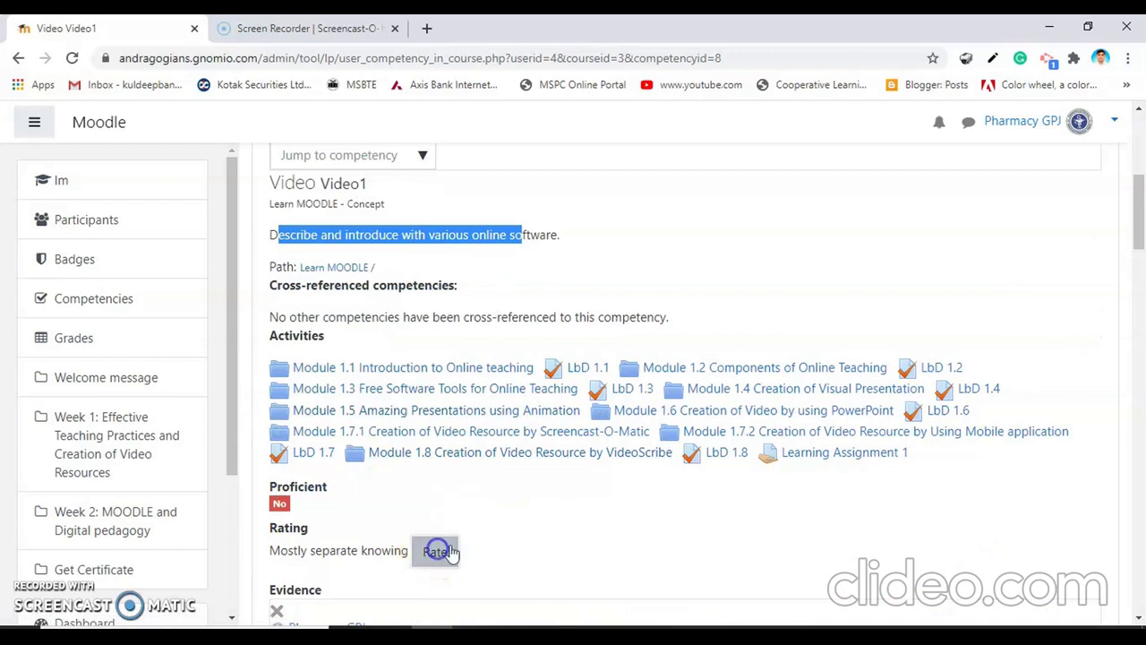
{"action": "left_click", "coordinate": [525, 319]}
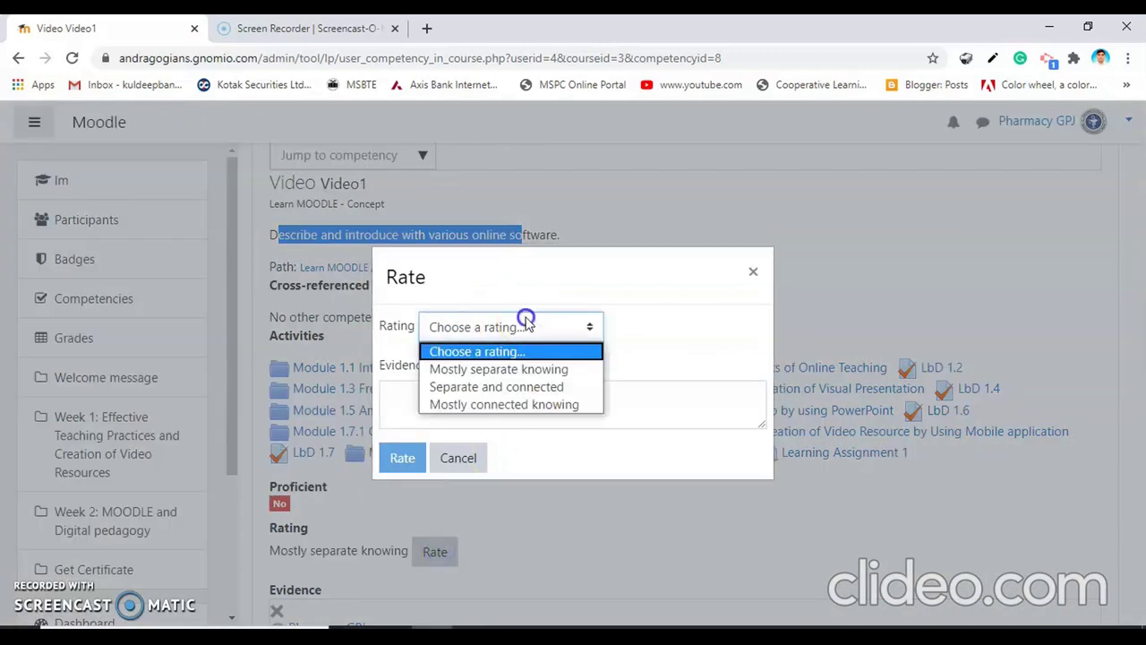
{"action": "left_click", "coordinate": [487, 394]}
{"action": "left_click", "coordinate": [402, 461]}
{"action": "scroll", "coordinate": [376, 492], "scroll_direction": "down", "scroll_amount": 1}
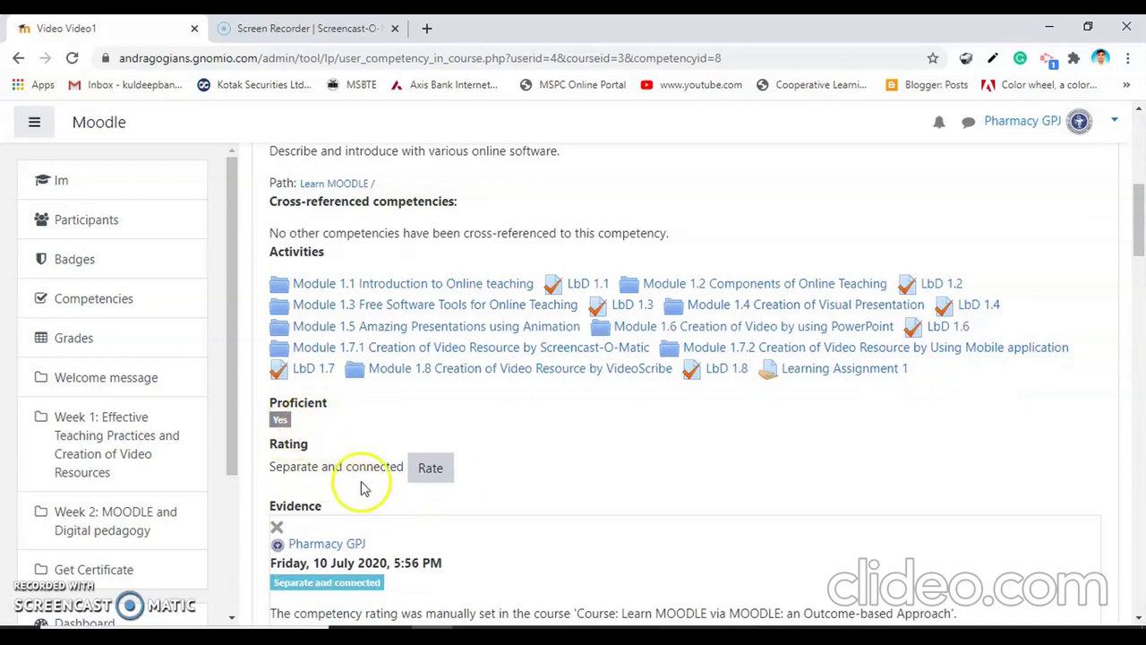
Review the participant's Video1 linked activities, proficiency status, rating and evidence entries.
{"action": "scroll", "coordinate": [361, 493], "scroll_direction": "up", "scroll_amount": 4}
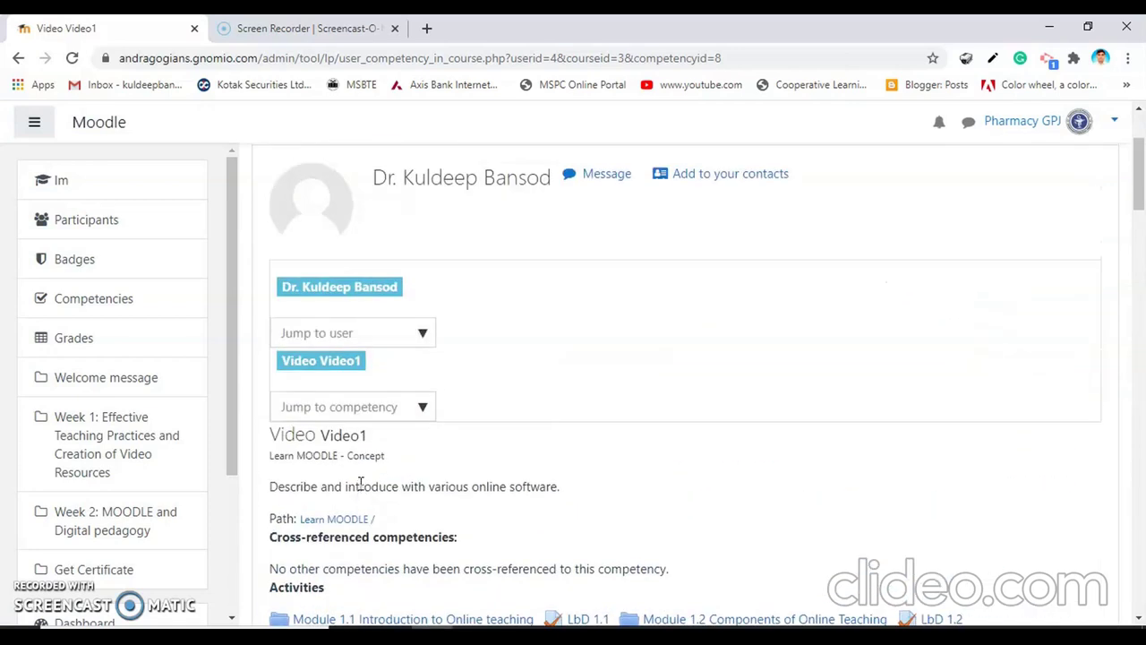
{"action": "scroll", "coordinate": [361, 484], "scroll_direction": "down", "scroll_amount": 3}
{"action": "scroll", "coordinate": [360, 403], "scroll_direction": "up", "scroll_amount": 2}
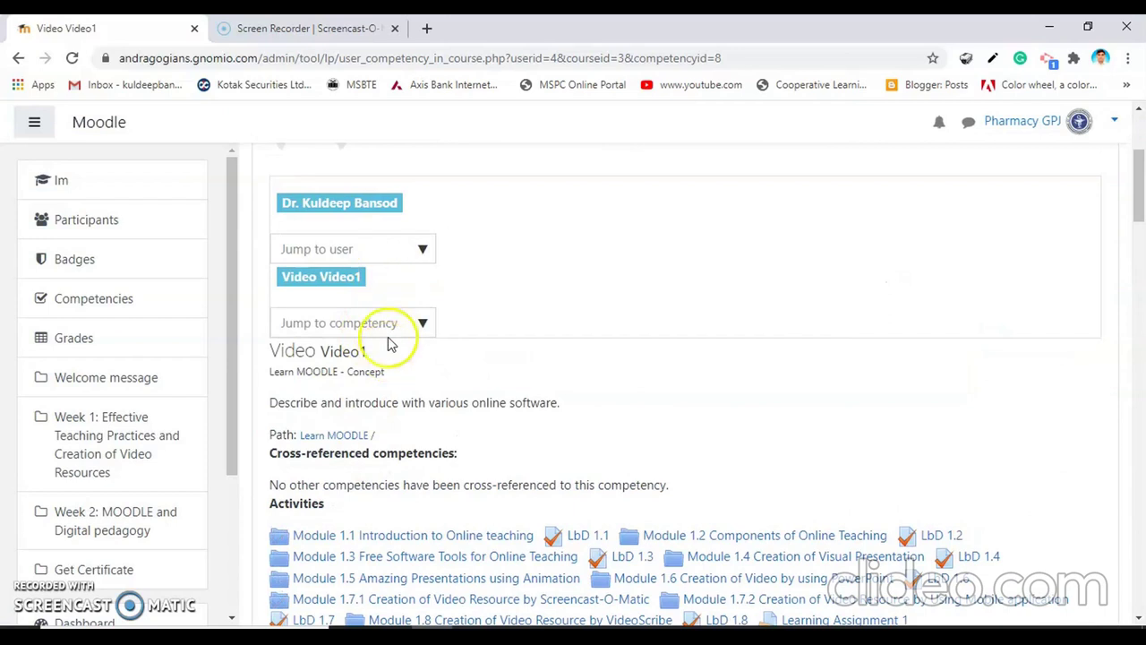
{"action": "scroll", "coordinate": [402, 388], "scroll_direction": "down", "scroll_amount": 3}
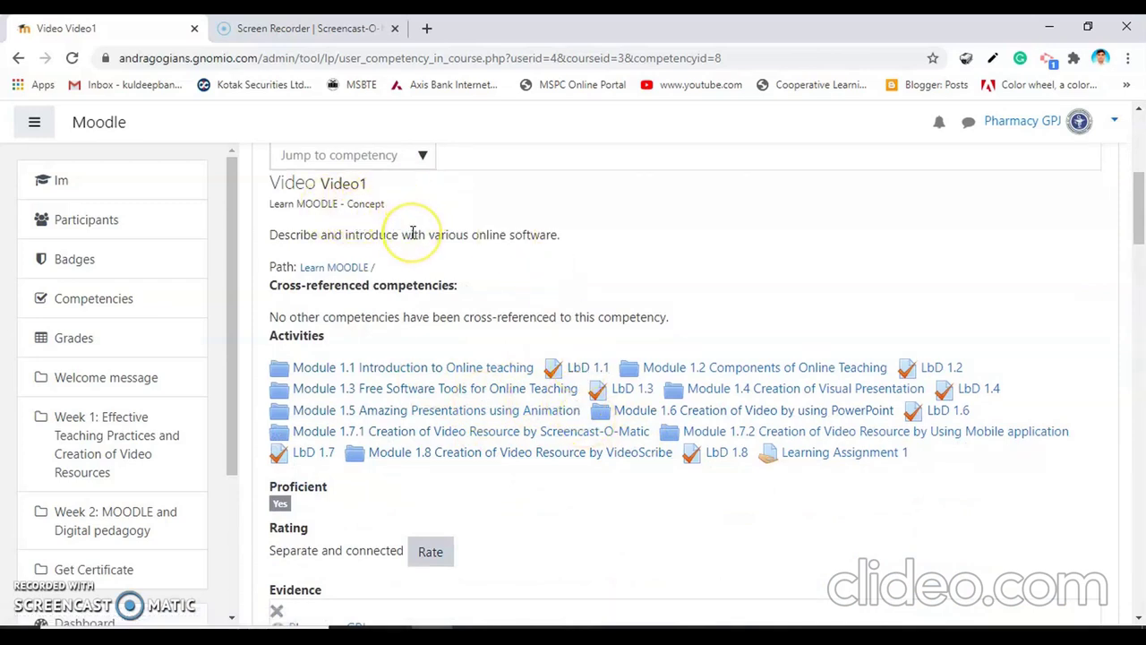
{"action": "scroll", "coordinate": [412, 234], "scroll_direction": "down", "scroll_amount": 3}
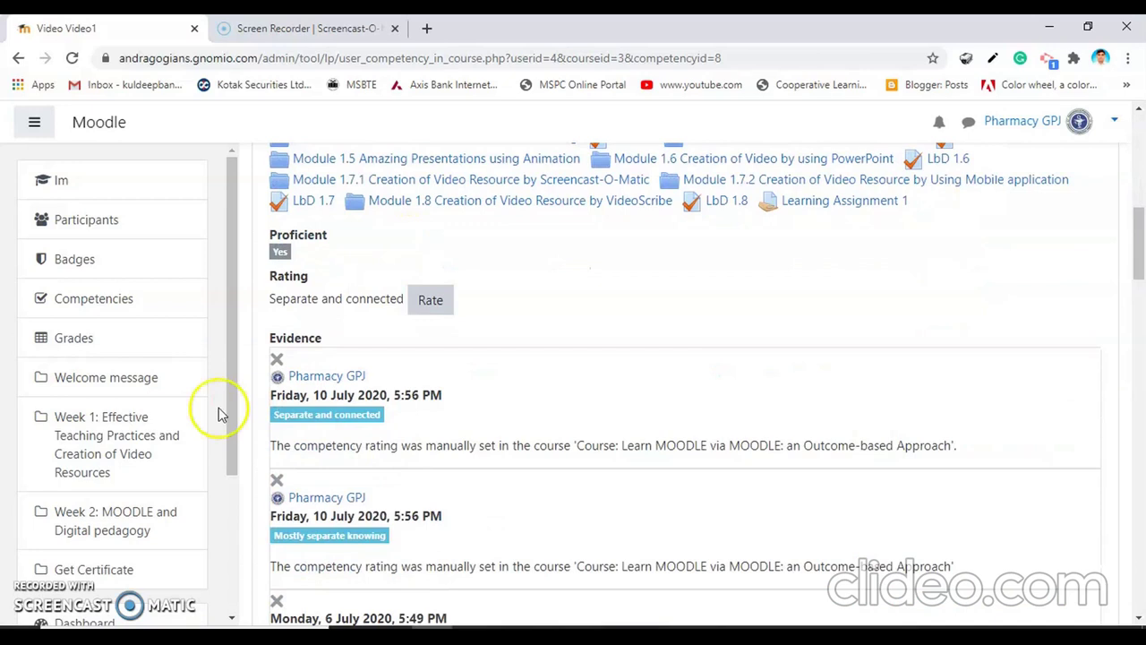
Open the list of competency frameworks from the site administration.
{"action": "scroll", "coordinate": [143, 385], "scroll_direction": "down", "scroll_amount": 2}
{"action": "left_click", "coordinate": [150, 591]}
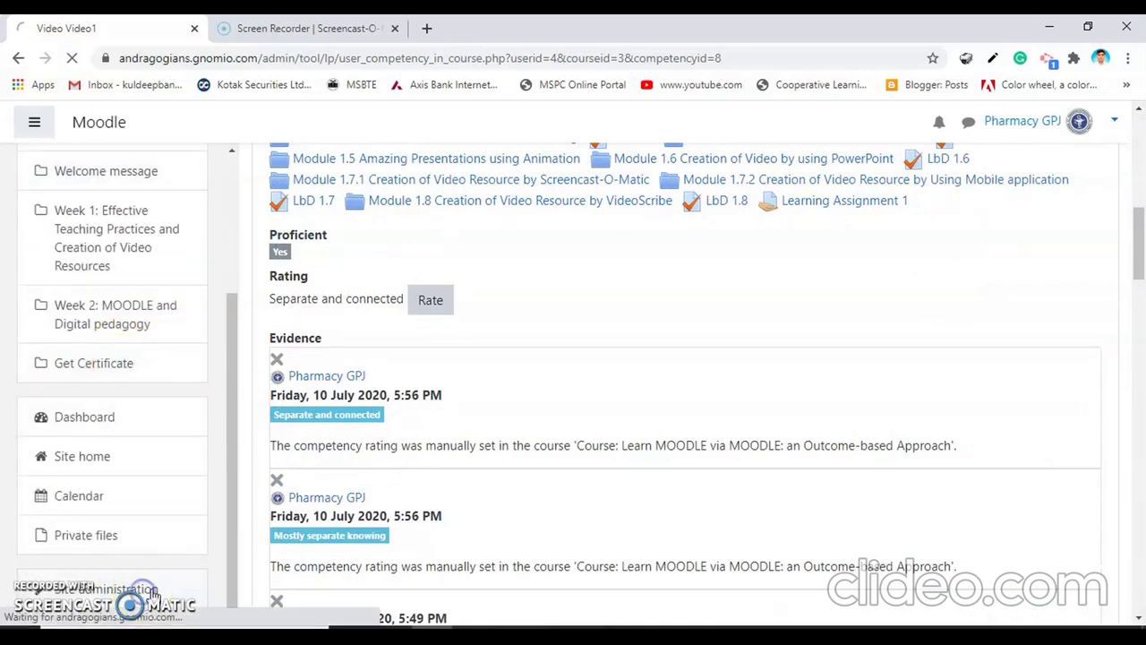
{"action": "scroll", "coordinate": [492, 462], "scroll_direction": "down", "scroll_amount": 5}
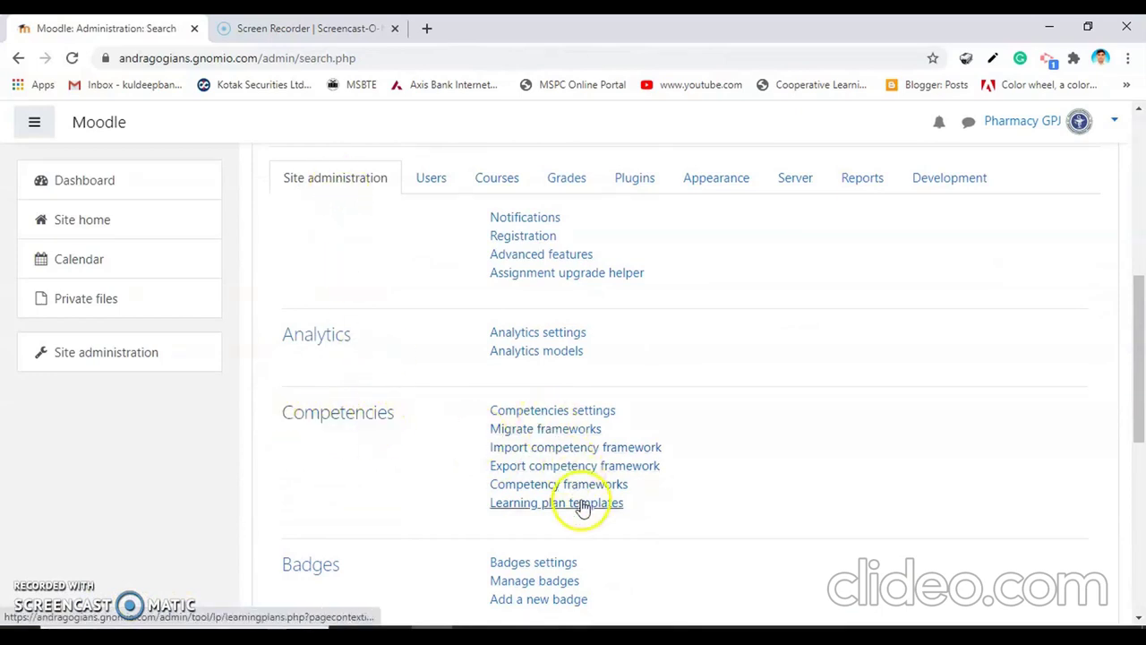
{"action": "left_click", "coordinate": [531, 484]}
{"action": "scroll", "coordinate": [533, 490], "scroll_direction": "down", "scroll_amount": 3}
{"action": "scroll", "coordinate": [532, 491], "scroll_direction": "down", "scroll_amount": 1}
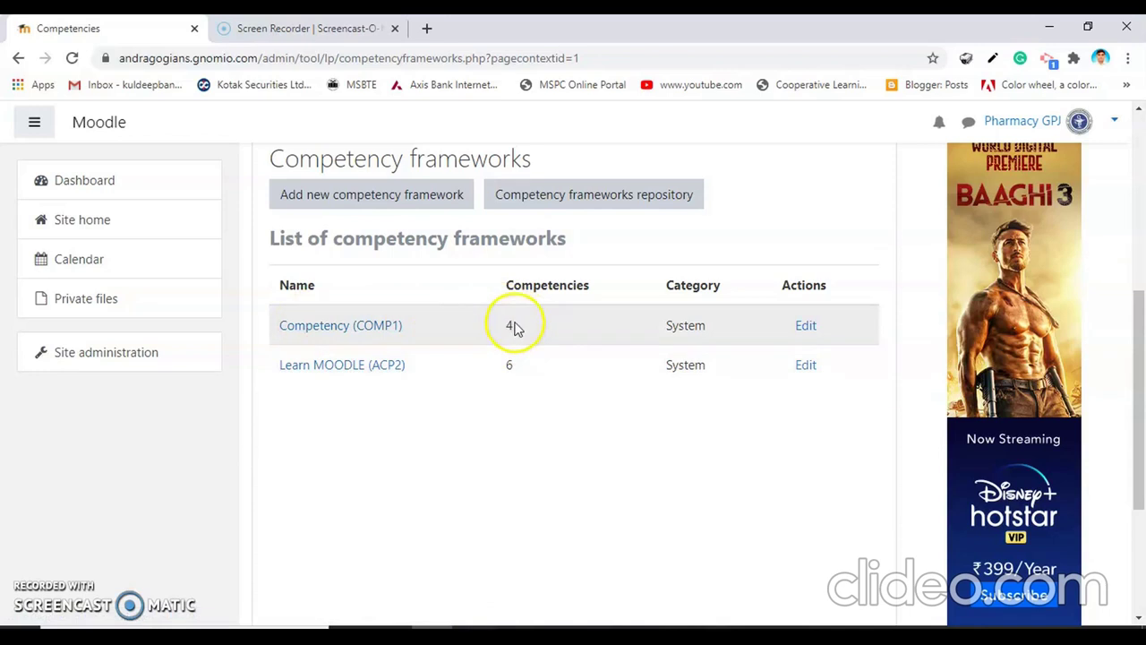
Review the competency tree of the Learn MOODLE (ACP2) framework and return to the list of frameworks.
{"action": "left_click", "coordinate": [312, 369]}
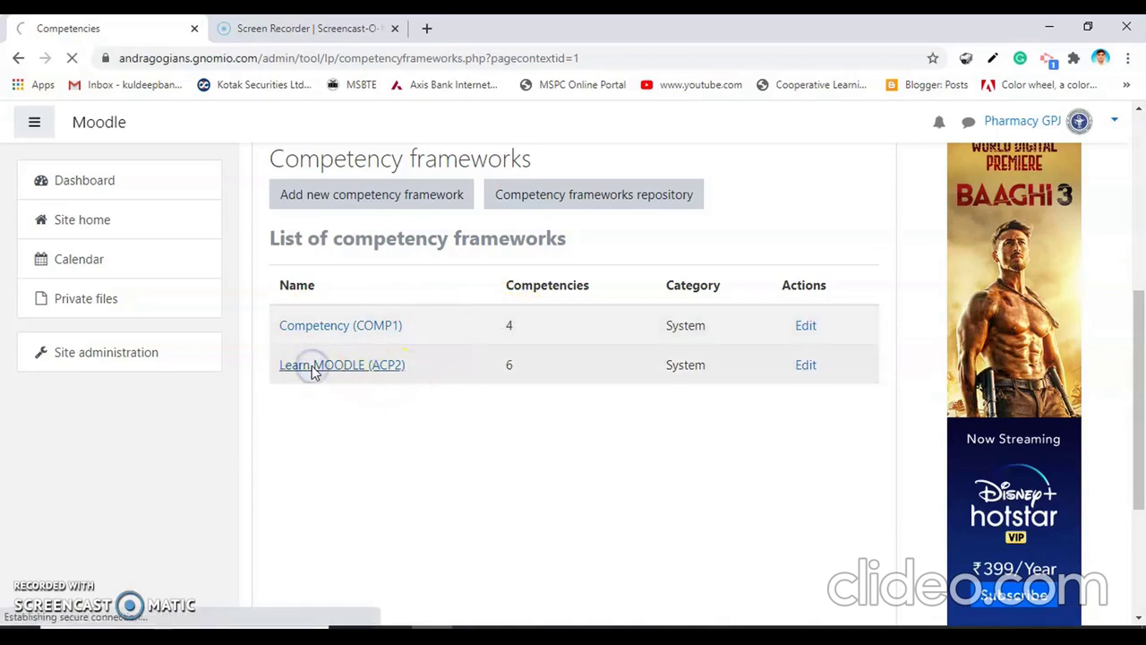
{"action": "scroll", "coordinate": [314, 374], "scroll_direction": "down", "scroll_amount": 3}
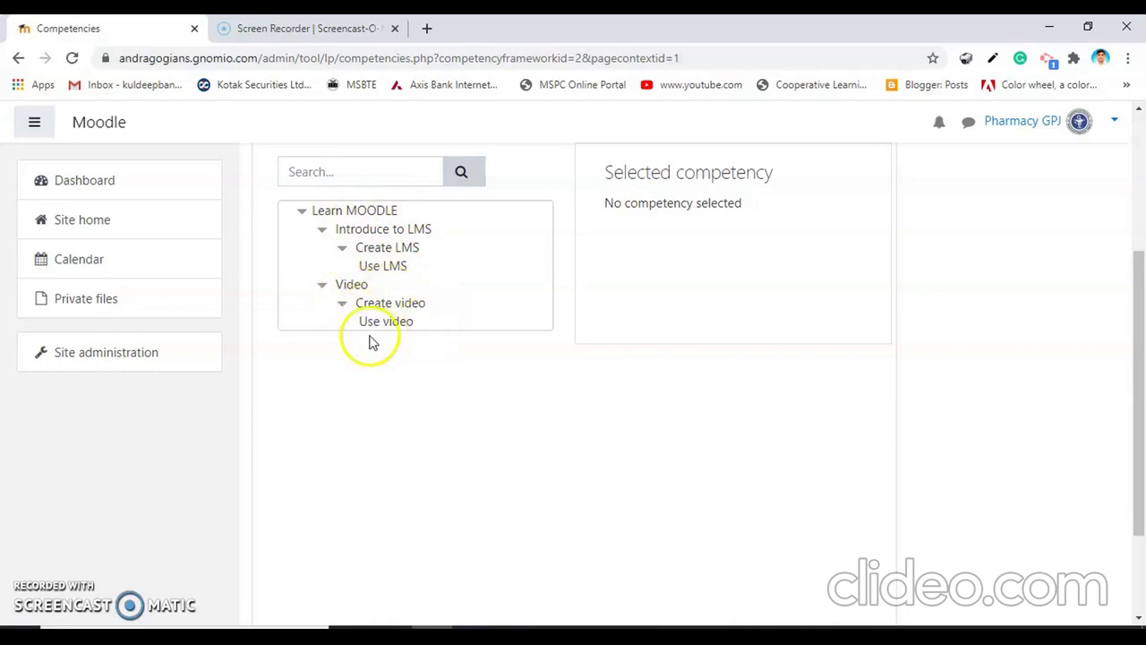
{"action": "scroll", "coordinate": [363, 303], "scroll_direction": "up", "scroll_amount": 2}
{"action": "scroll", "coordinate": [367, 304], "scroll_direction": "up", "scroll_amount": 2}
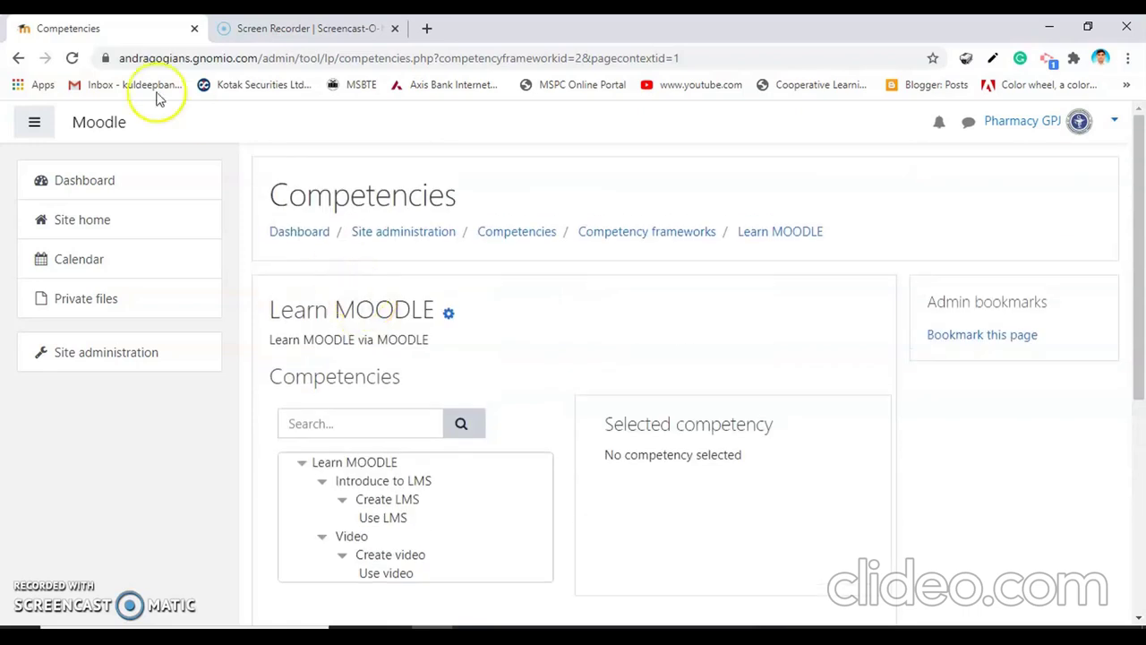
{"action": "left_click", "coordinate": [18, 57]}
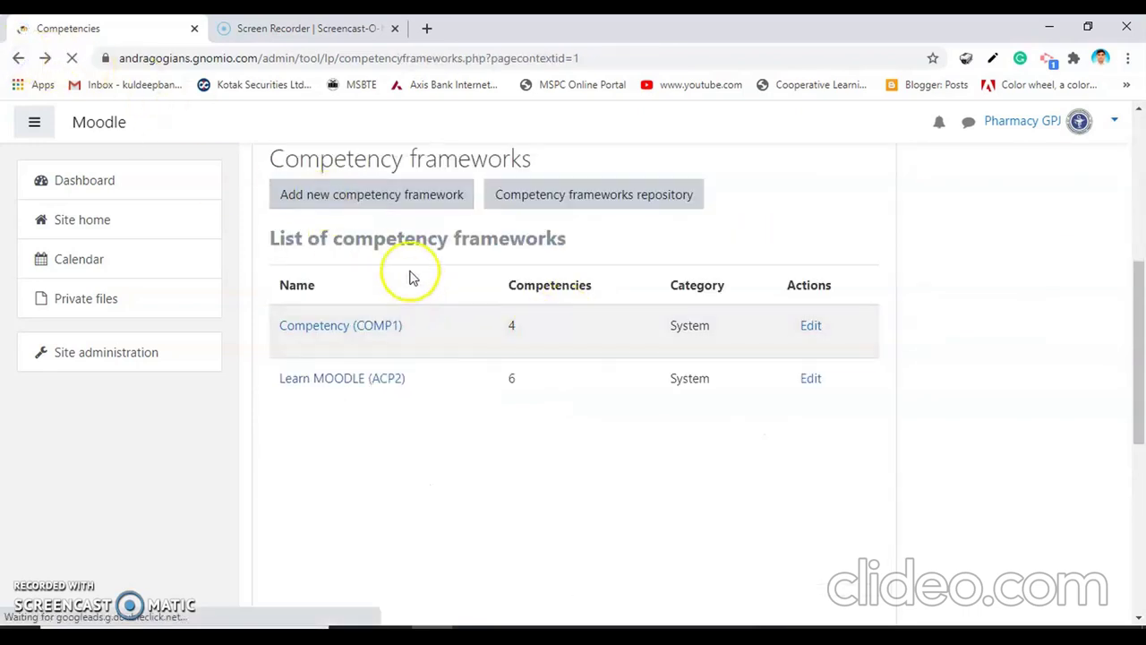
Start a new competency framework named Demo competency with the description "Demo description" and ID number 3.
{"action": "left_click", "coordinate": [385, 197]}
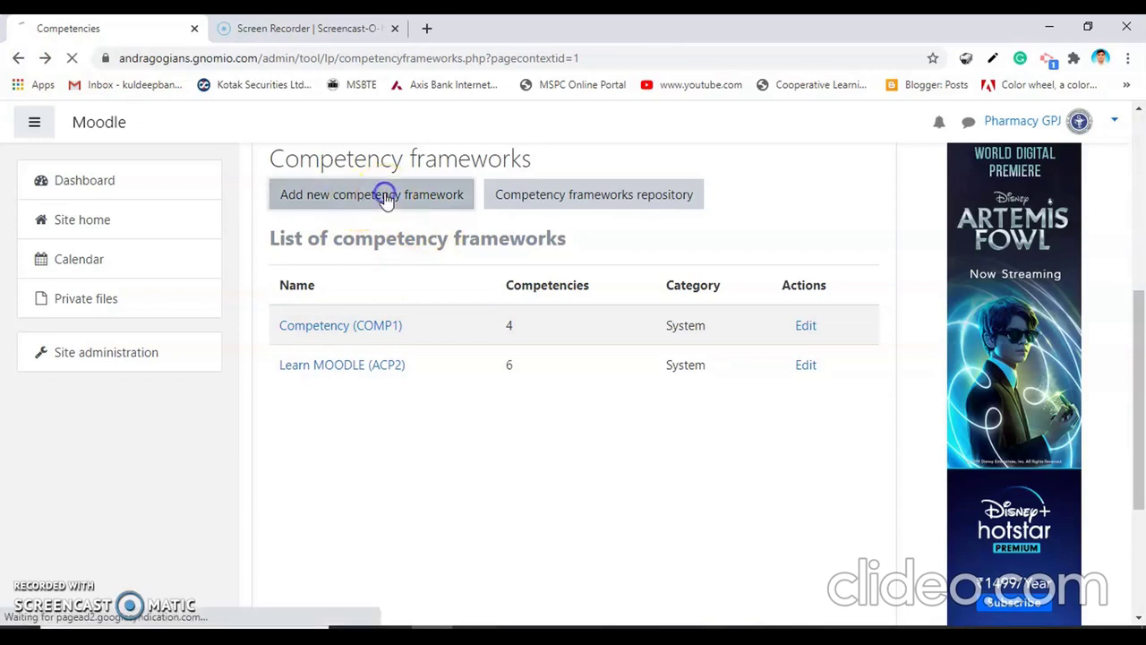
{"action": "scroll", "coordinate": [533, 309], "scroll_direction": "down", "scroll_amount": 2}
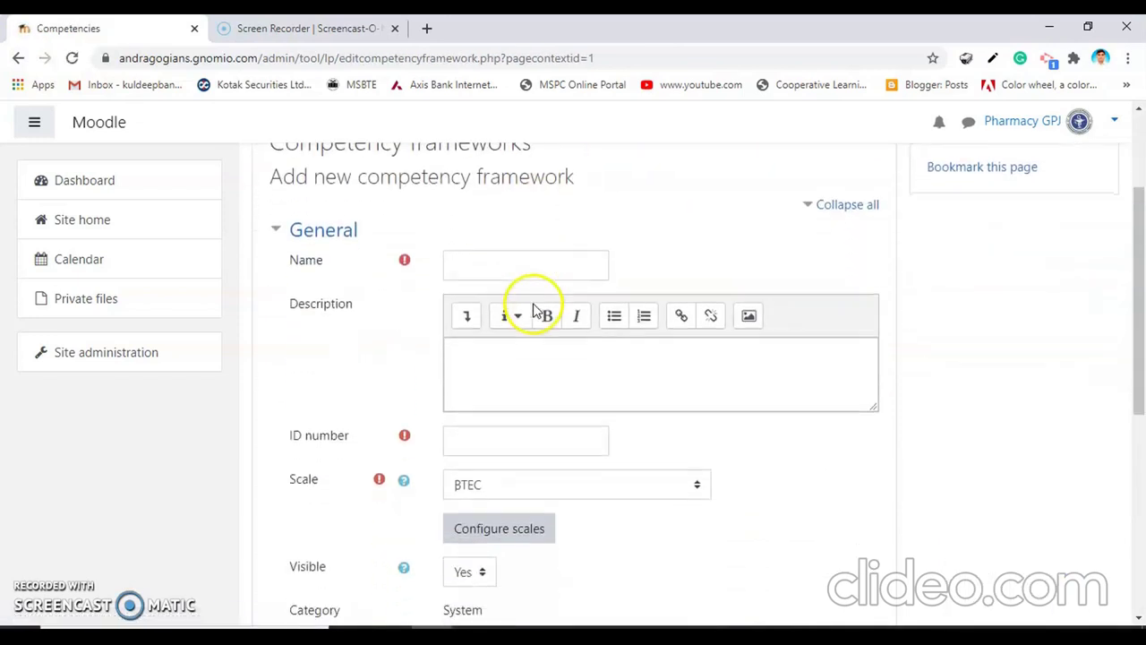
{"action": "left_click", "coordinate": [465, 258]}
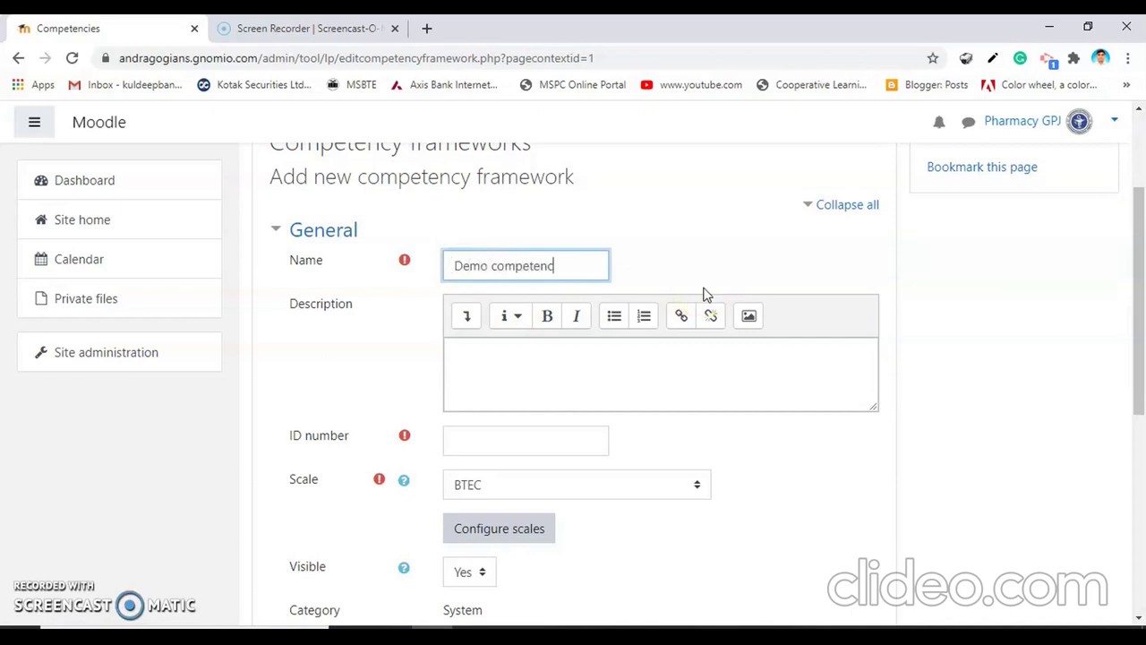
{"action": "left_click", "coordinate": [522, 348]}
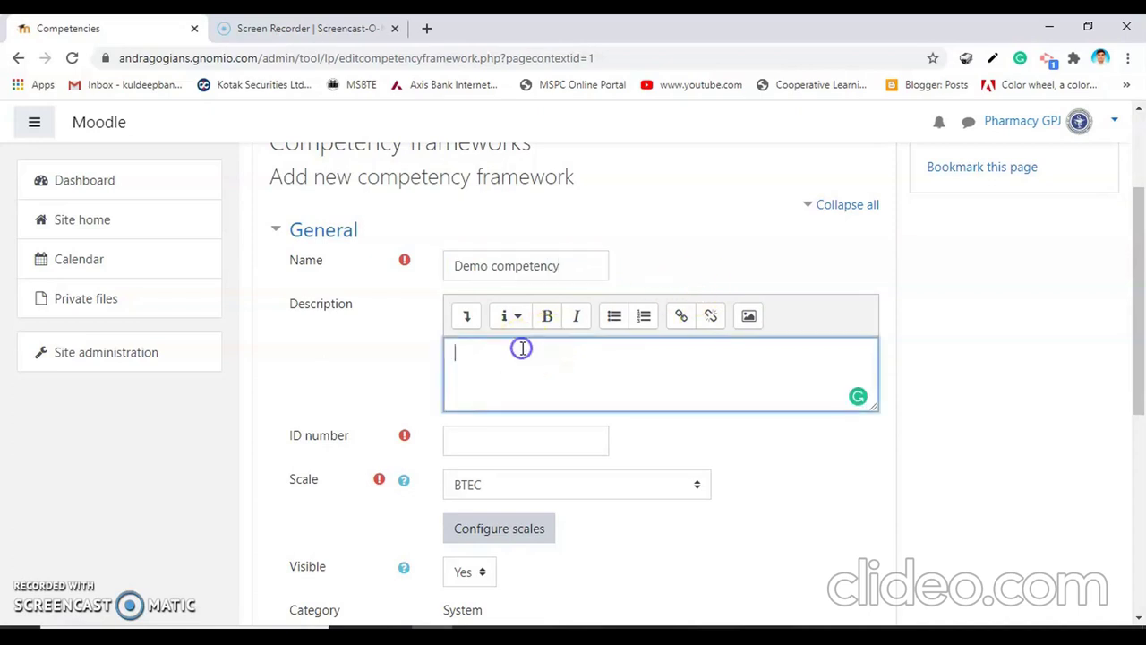
{"action": "left_click", "coordinate": [630, 375]}
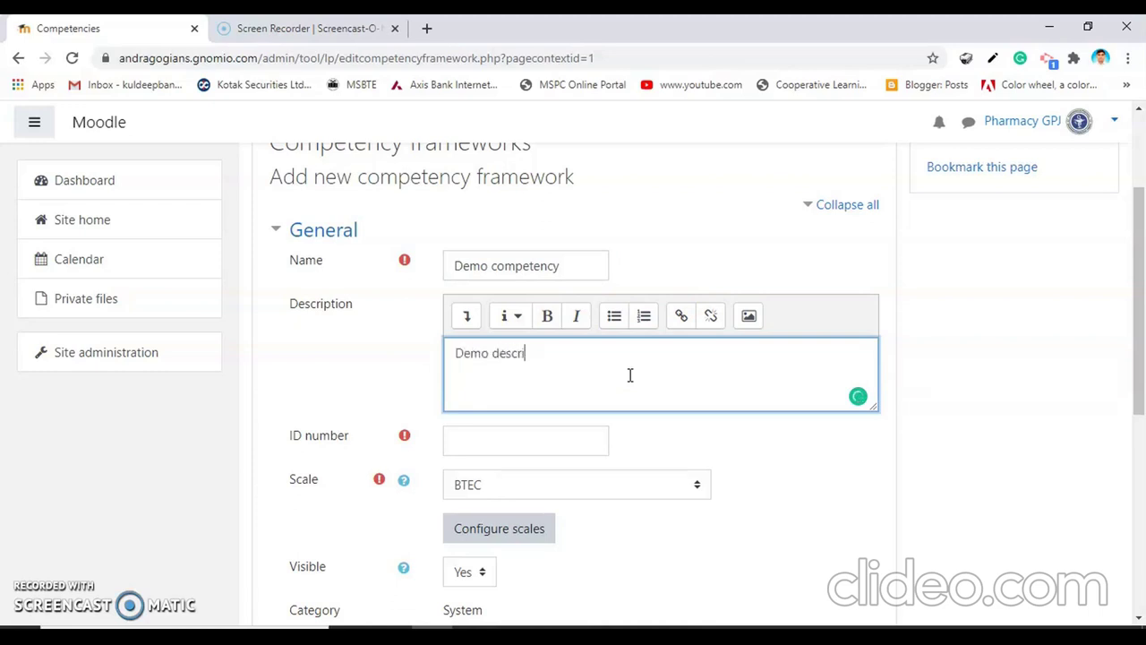
{"action": "scroll", "coordinate": [630, 375], "scroll_direction": "down", "scroll_amount": 1}
{"action": "left_click", "coordinate": [510, 356]}
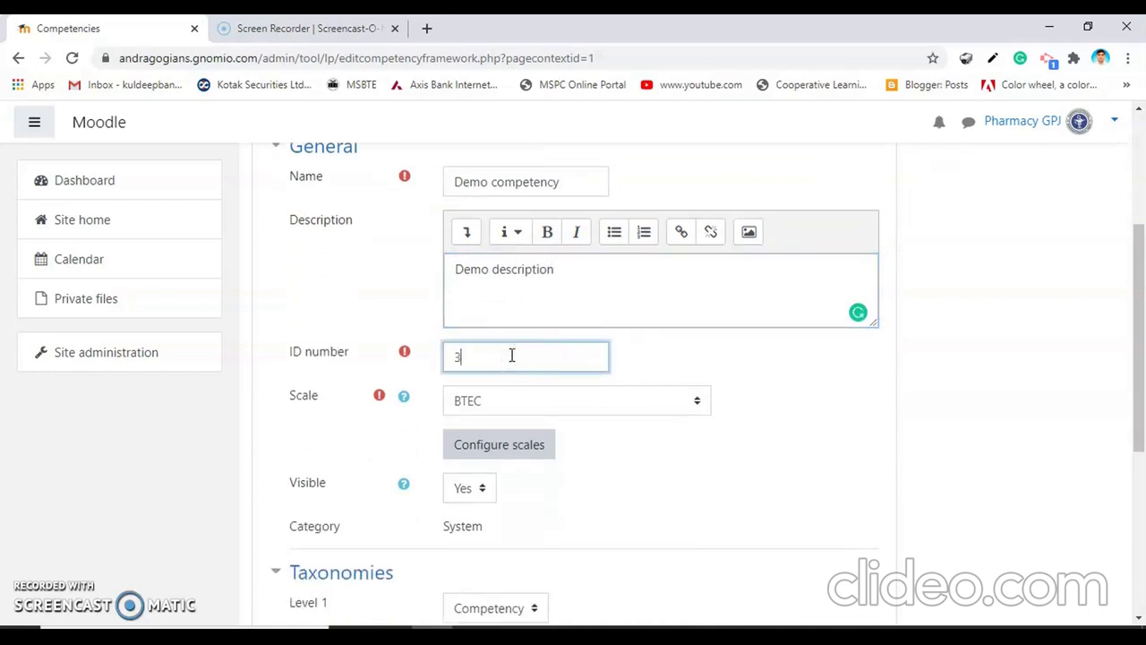
{"action": "scroll", "coordinate": [473, 422], "scroll_direction": "down", "scroll_amount": 1}
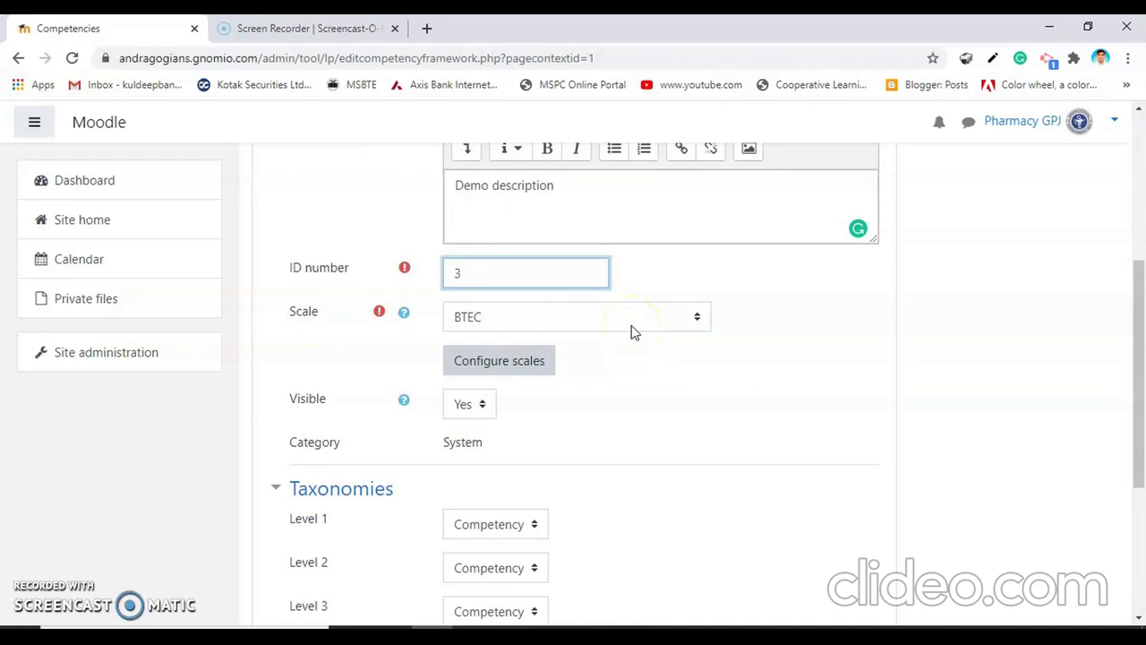
Try configuring the BTEC scale with Distinction as the default and Refer, Pass, Merit and Distinction all marked proficient, discarding the configuration.
{"action": "left_click", "coordinate": [557, 320]}
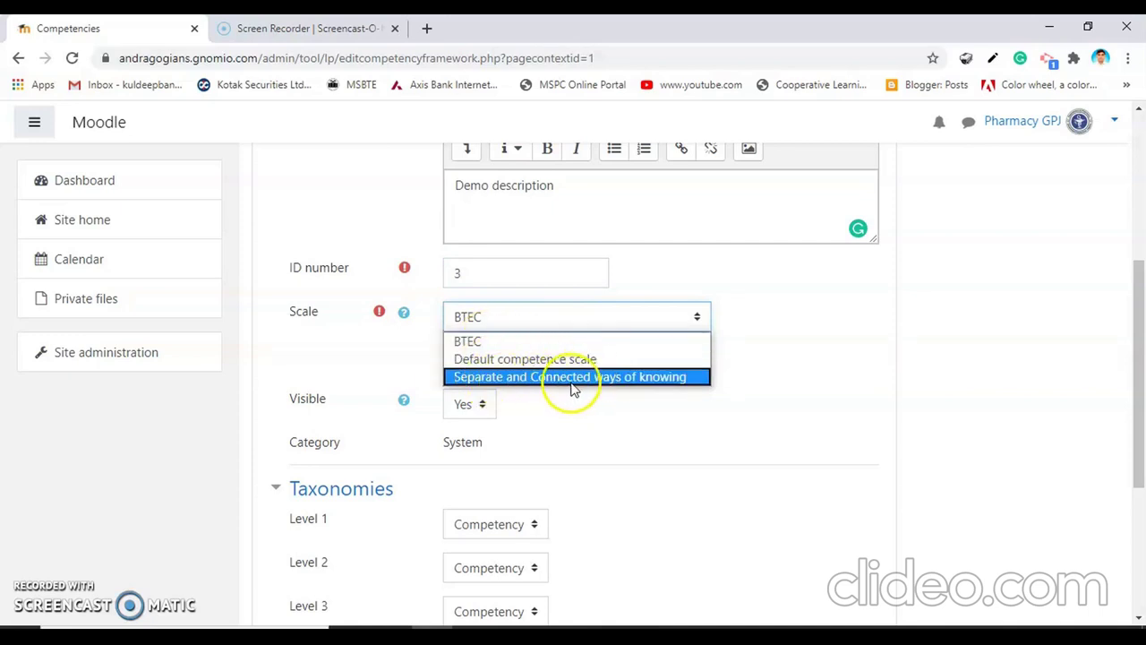
{"action": "left_click", "coordinate": [511, 341]}
{"action": "left_click", "coordinate": [520, 372]}
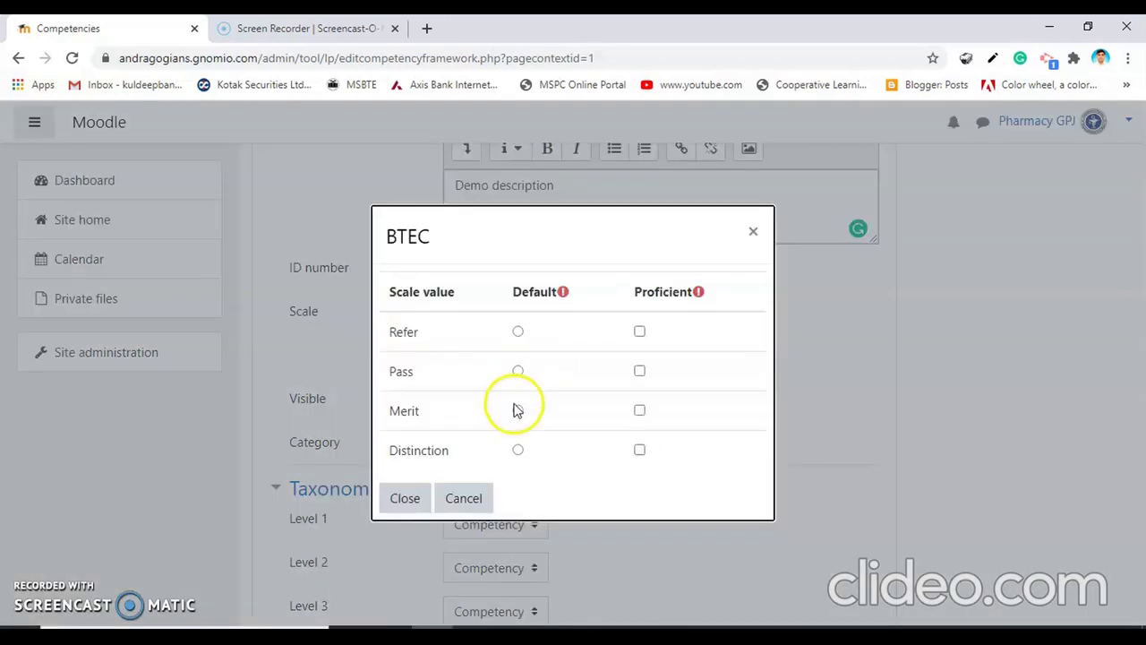
{"action": "left_click", "coordinate": [517, 332]}
{"action": "left_click", "coordinate": [639, 332]}
{"action": "left_click", "coordinate": [517, 371]}
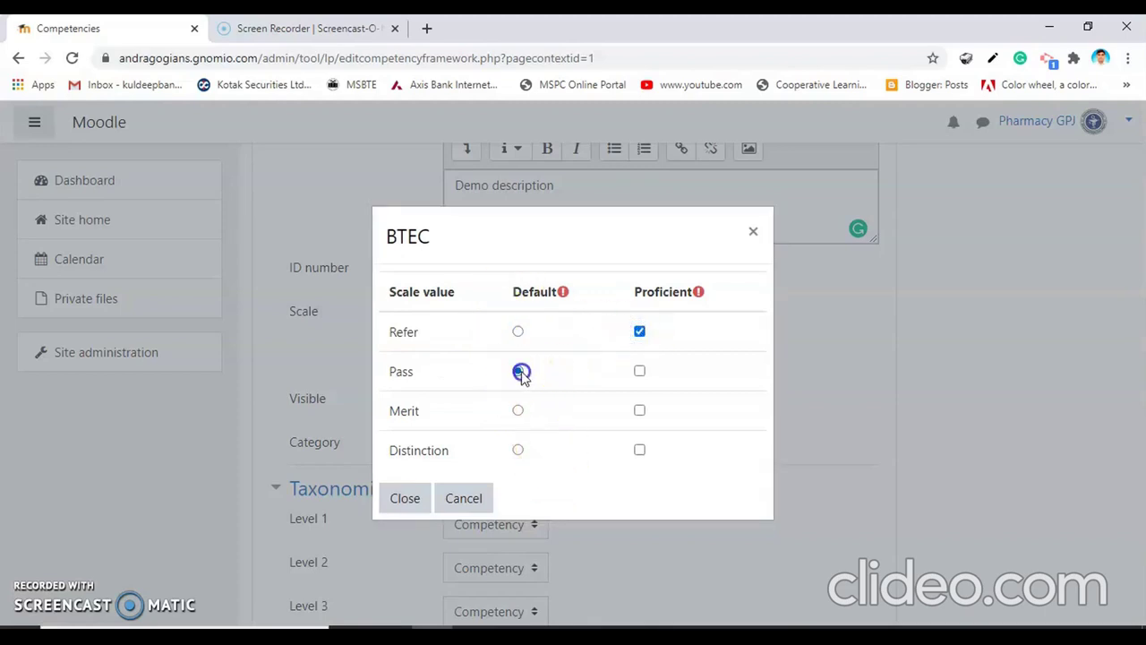
{"action": "left_click", "coordinate": [639, 371]}
{"action": "left_click", "coordinate": [639, 410]}
{"action": "left_click", "coordinate": [518, 449]}
{"action": "left_click", "coordinate": [639, 451]}
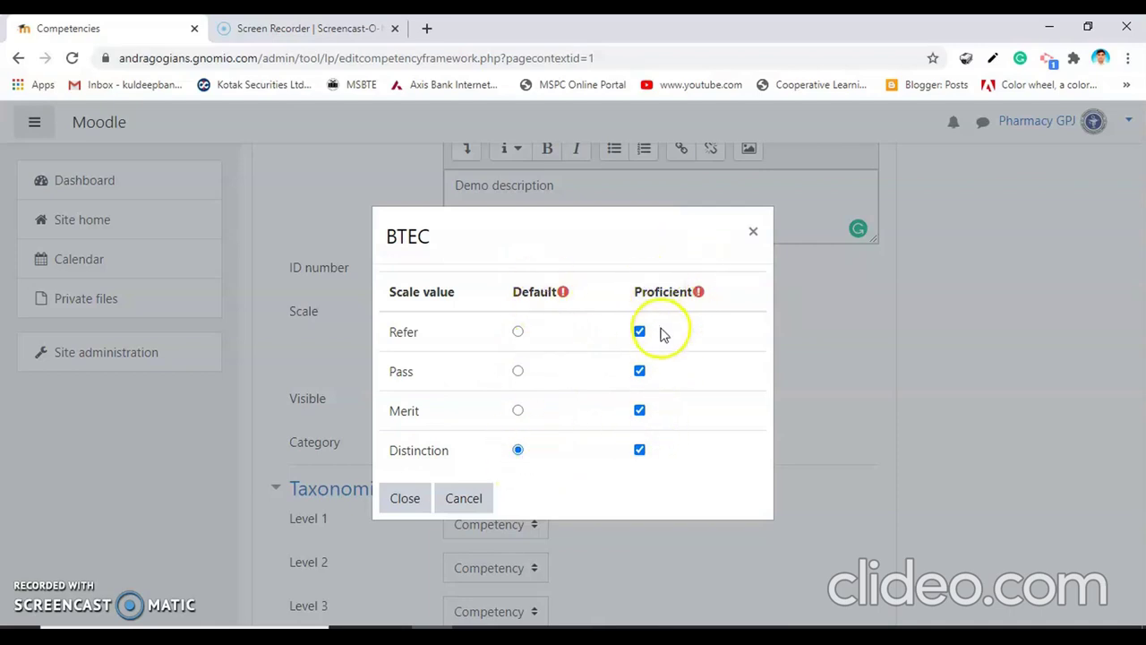
{"action": "left_click", "coordinate": [474, 499]}
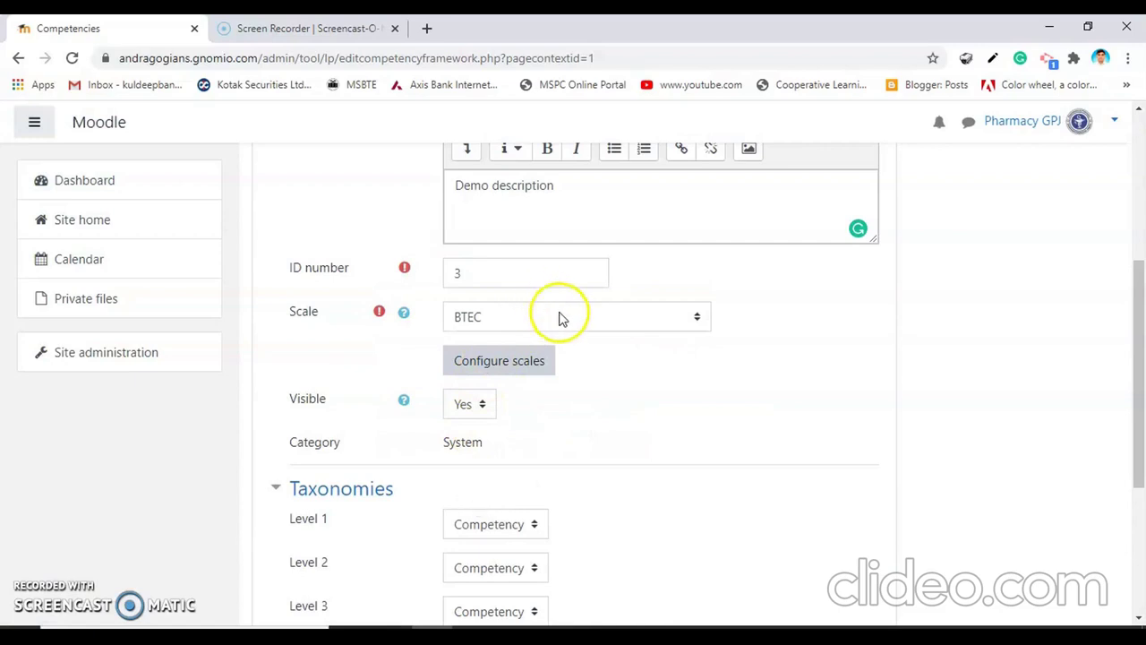
Select the Default competence scale and examine its scale values without configuring any default or proficient value.
{"action": "left_click", "coordinate": [557, 314]}
{"action": "left_click", "coordinate": [533, 360]}
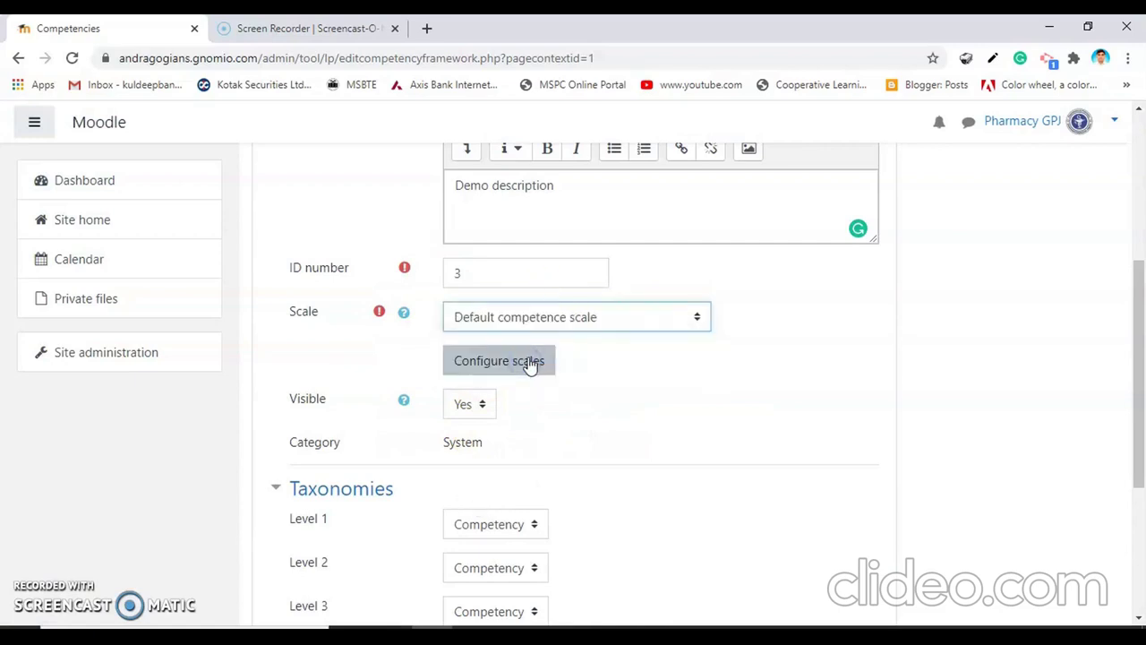
{"action": "left_click", "coordinate": [531, 363]}
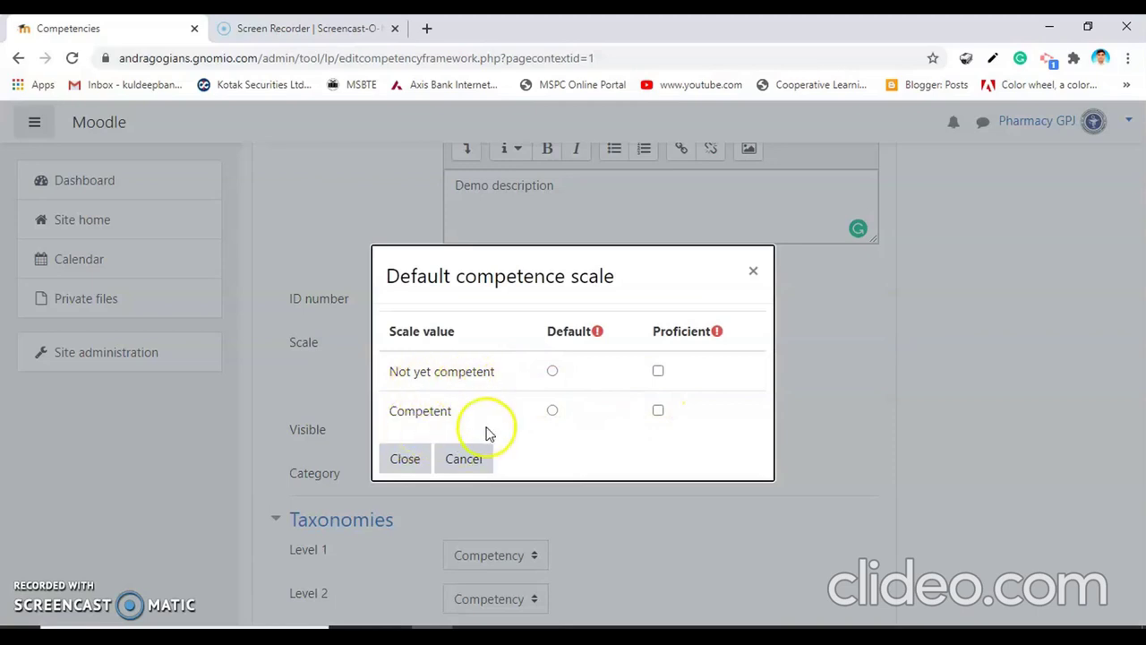
{"action": "left_click", "coordinate": [464, 458]}
{"action": "left_click", "coordinate": [538, 360]}
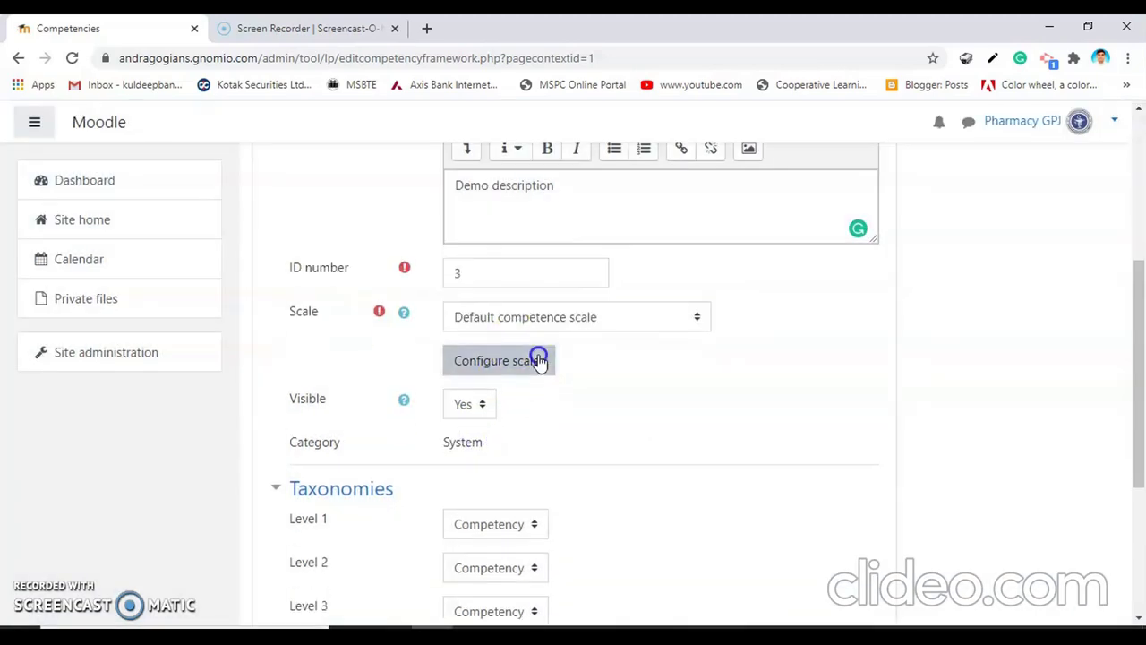
{"action": "left_click", "coordinate": [760, 278]}
Use the Separate and Connected ways of knowing scale, with Separate and connected as default and proficient, and keep the framework's visibility at Yes.
{"action": "left_click", "coordinate": [616, 330]}
{"action": "left_click", "coordinate": [532, 376]}
{"action": "left_click", "coordinate": [535, 366]}
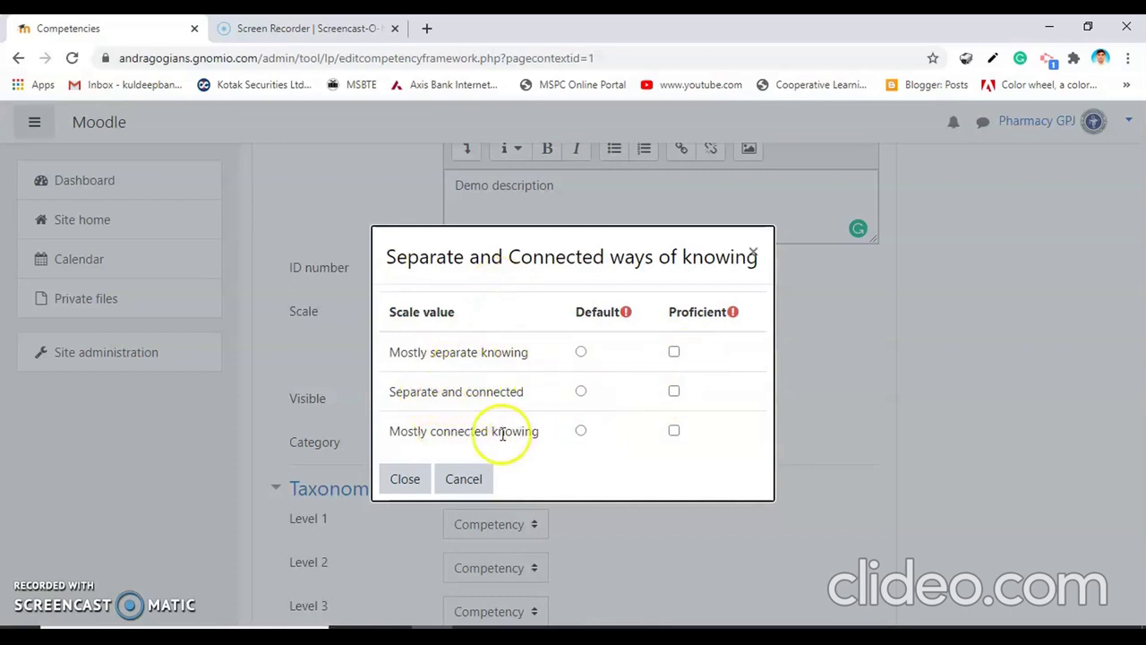
{"action": "left_click", "coordinate": [580, 391]}
{"action": "left_click", "coordinate": [673, 391]}
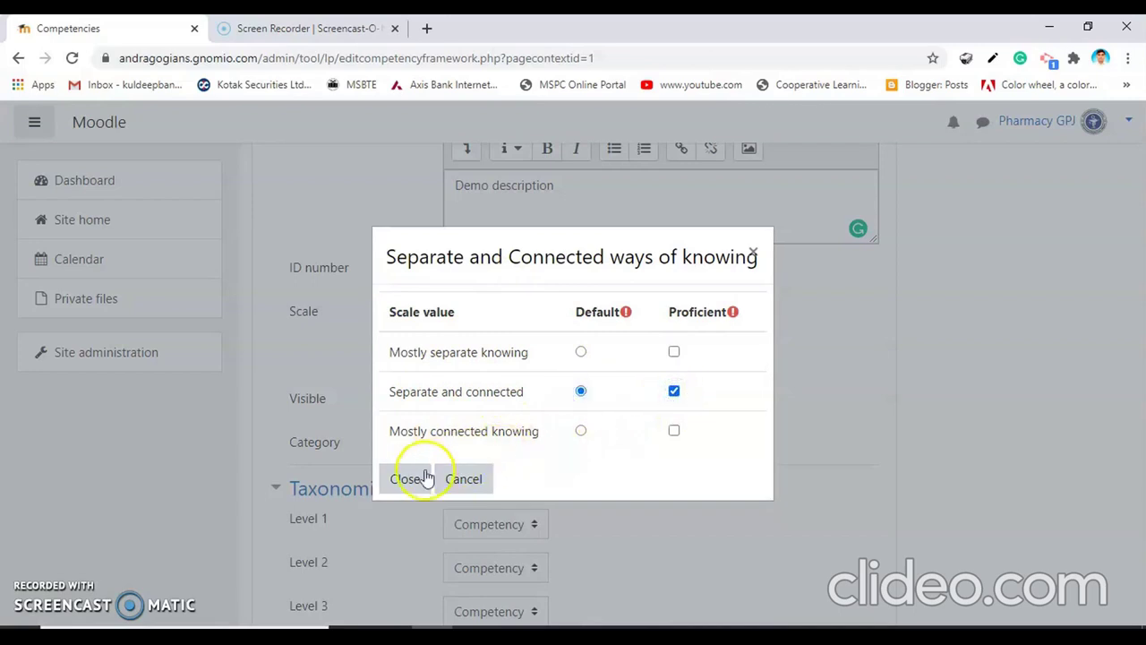
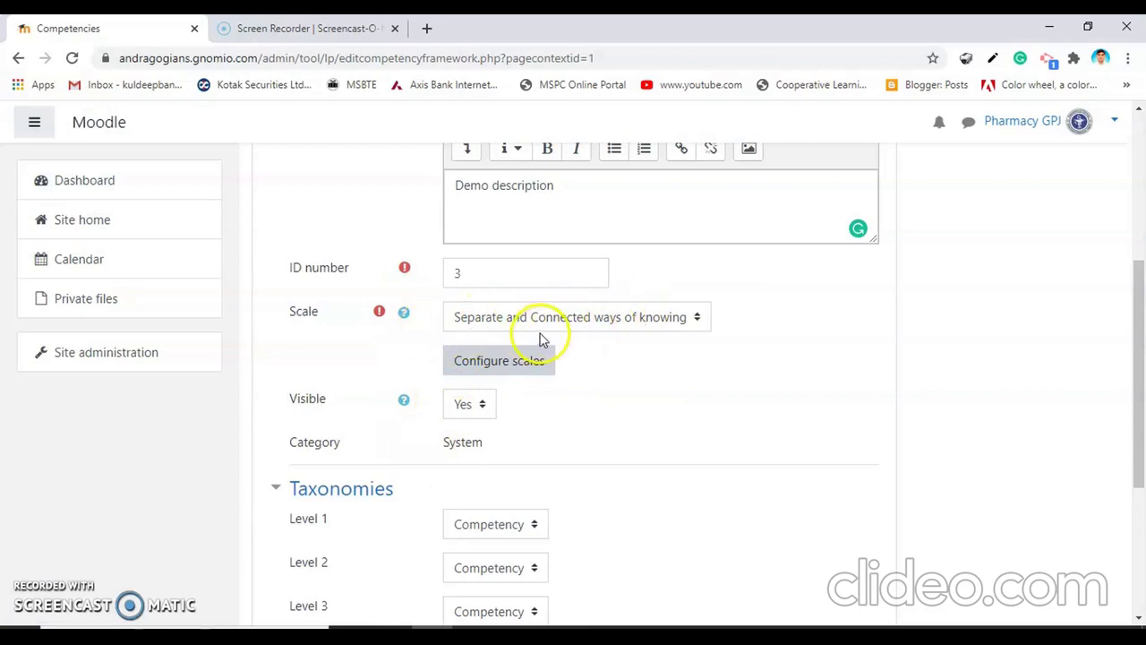
{"action": "scroll", "coordinate": [546, 331], "scroll_direction": "down", "scroll_amount": 2}
{"action": "left_click", "coordinate": [479, 235]}
{"action": "left_click", "coordinate": [479, 235]}
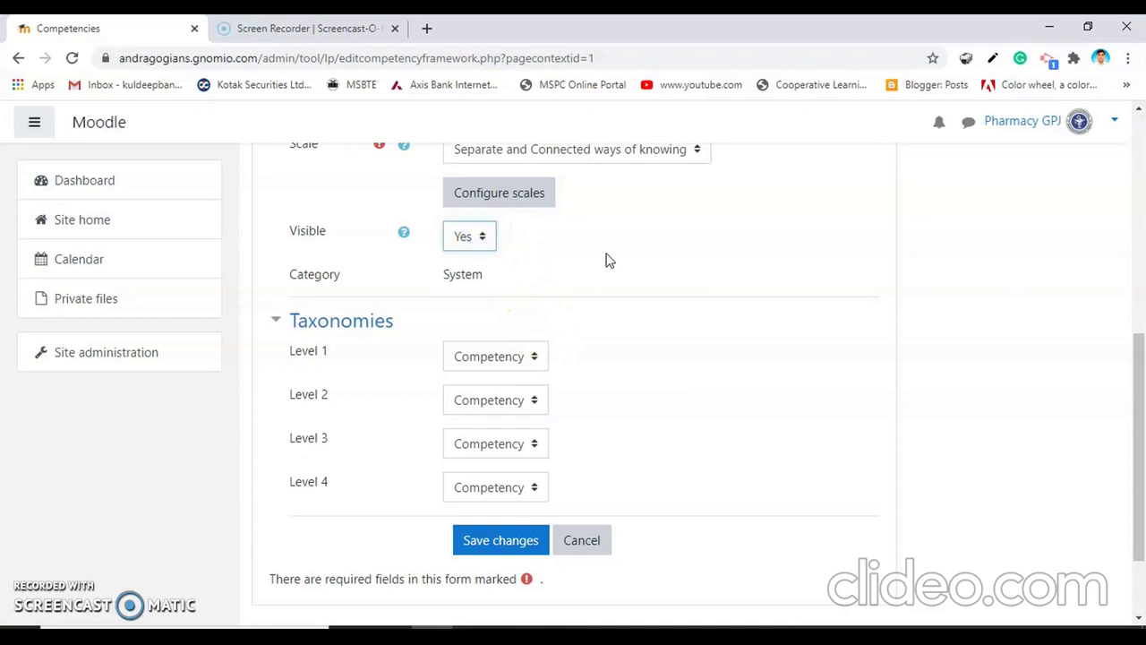
Set taxonomy levels 1 to 4 to Concept, Outcome, Skill and Proficiency, and save the new framework.
{"action": "scroll", "coordinate": [605, 260], "scroll_direction": "down", "scroll_amount": 1}
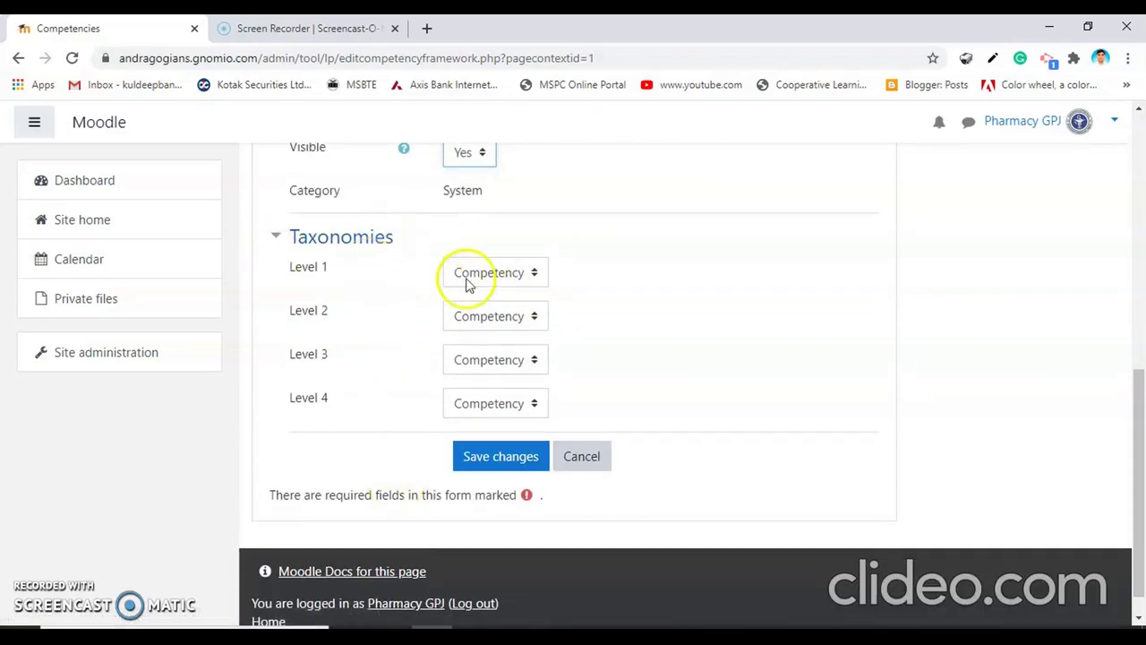
{"action": "left_click", "coordinate": [522, 274]}
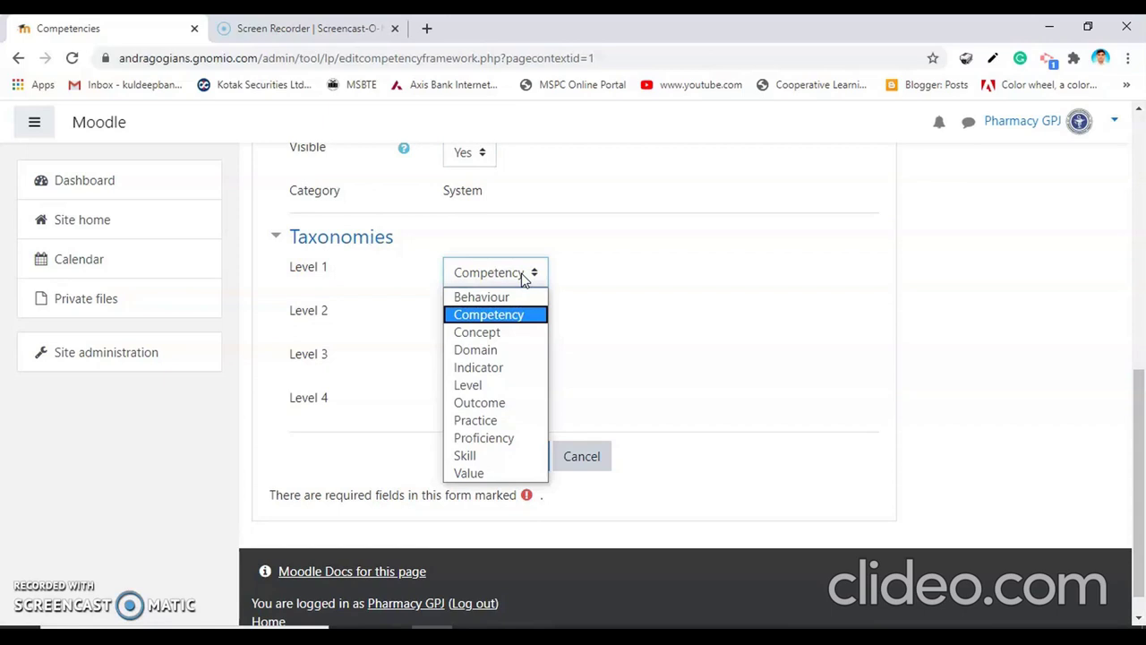
{"action": "left_click", "coordinate": [531, 333]}
{"action": "left_click", "coordinate": [520, 318]}
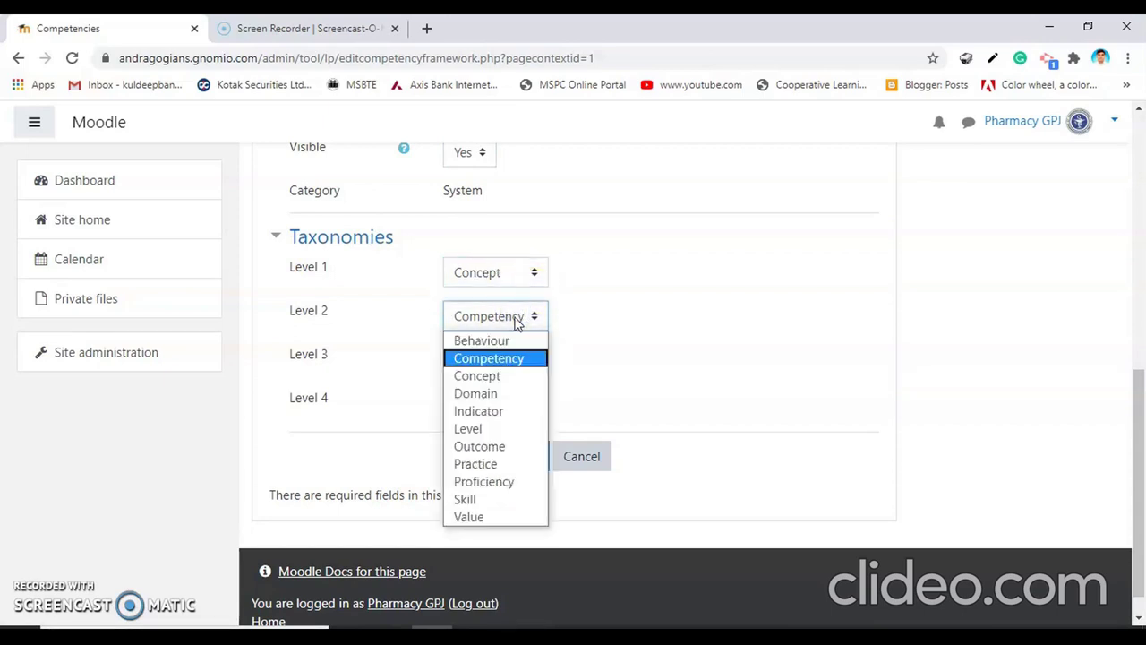
{"action": "left_click", "coordinate": [512, 447]}
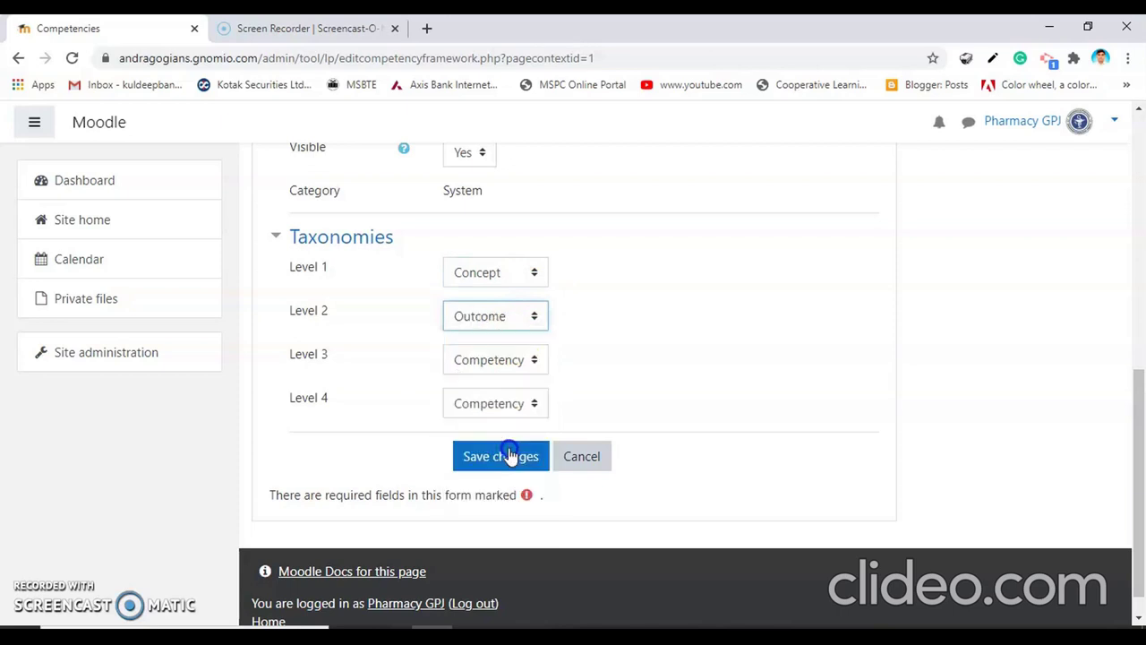
{"action": "left_click", "coordinate": [504, 358]}
{"action": "left_click", "coordinate": [500, 542]}
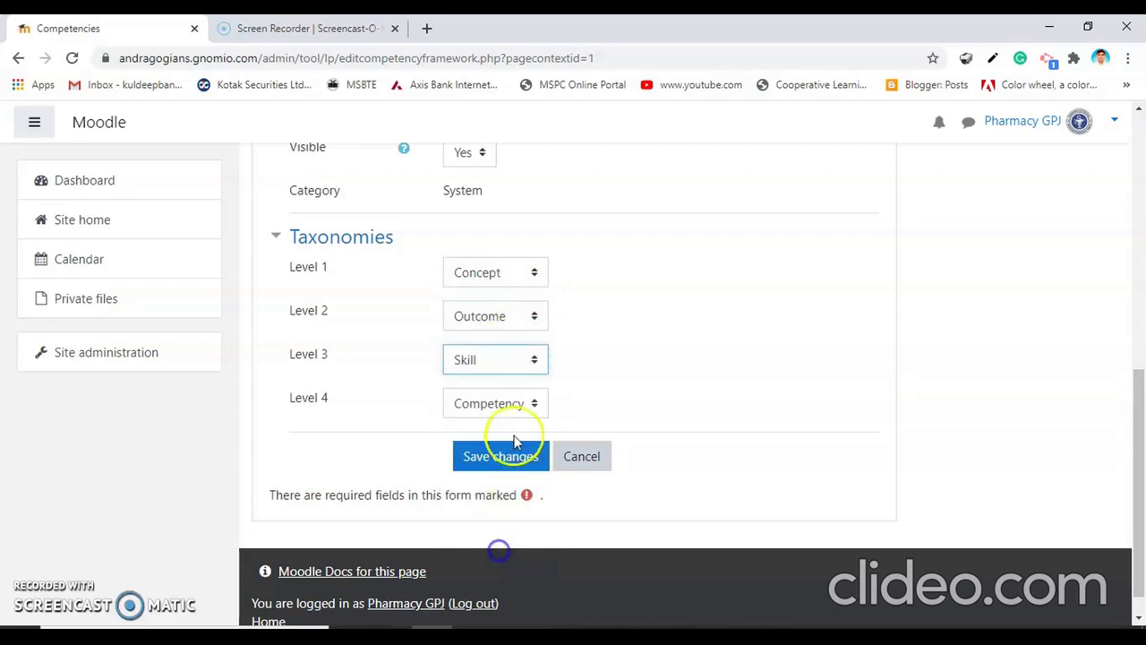
{"action": "left_click", "coordinate": [511, 403]}
{"action": "left_click", "coordinate": [507, 568]}
{"action": "left_click", "coordinate": [508, 470]}
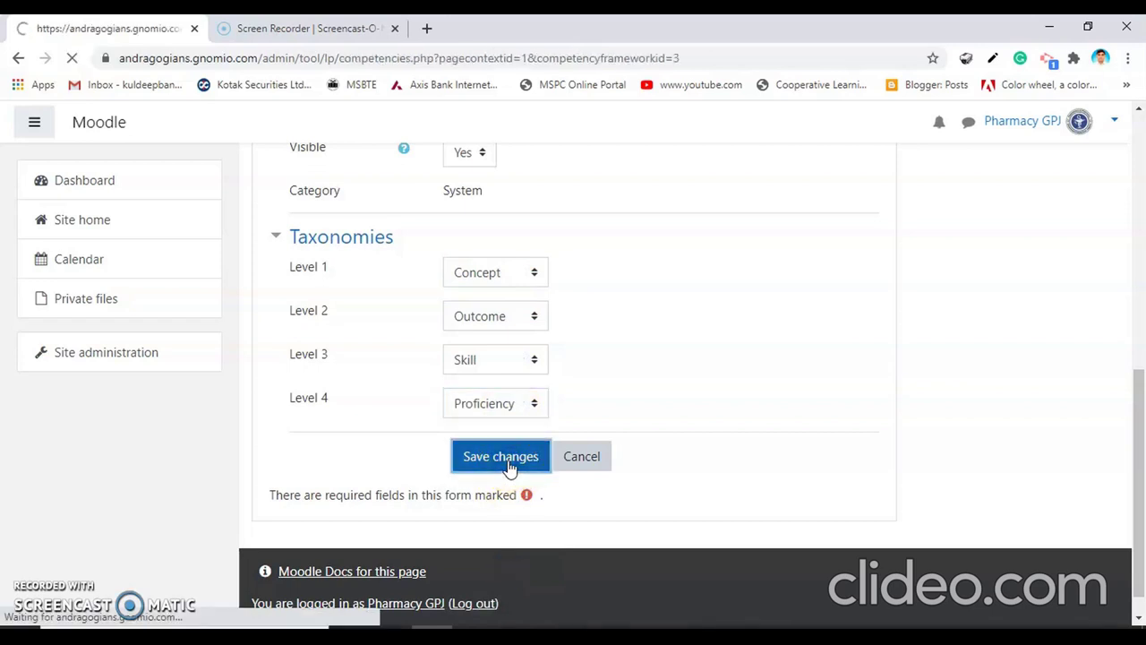
Add a top-level concept to Demo competency with the name Concept 1, description "concept" and ID number 101.
{"action": "scroll", "coordinate": [507, 394], "scroll_direction": "down", "scroll_amount": 2}
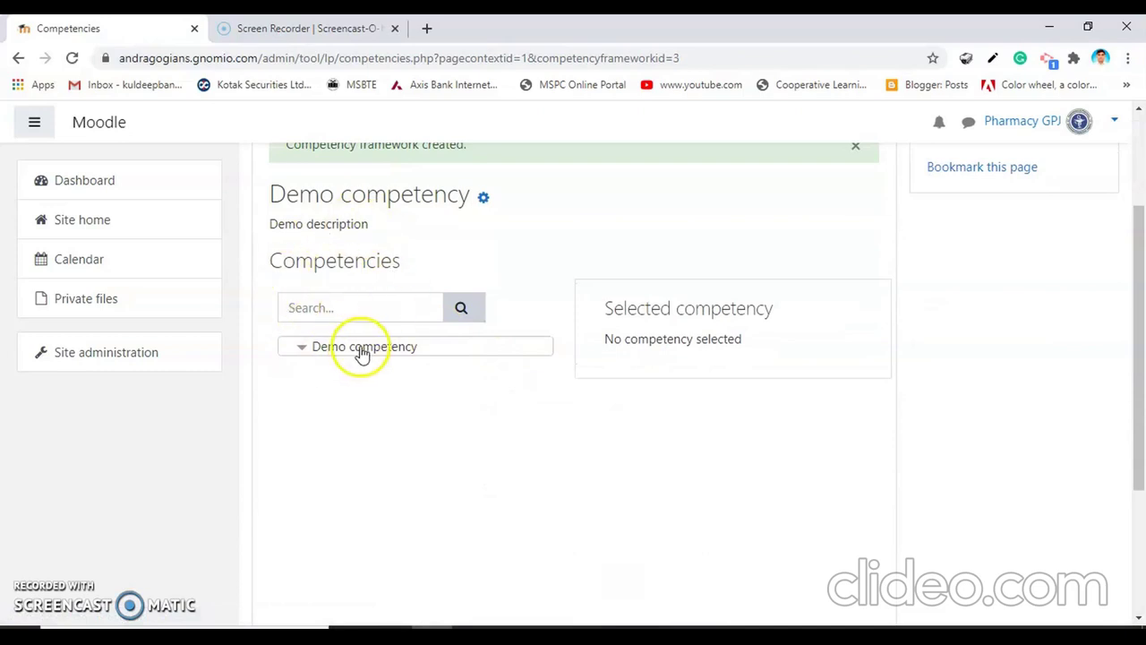
{"action": "left_click", "coordinate": [362, 351]}
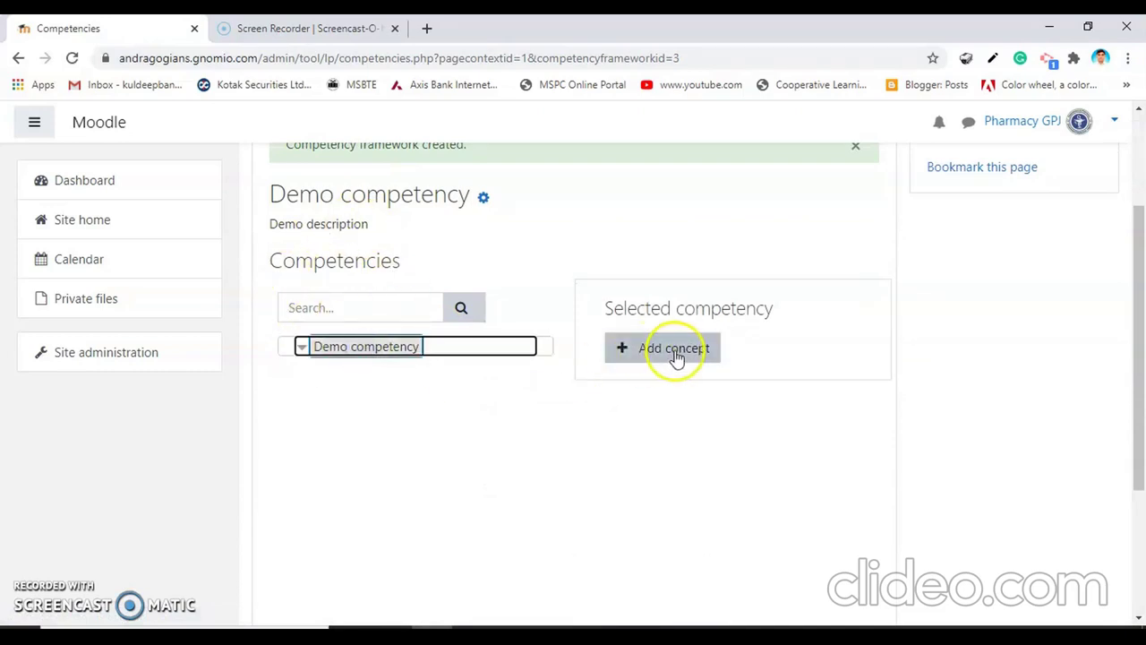
{"action": "left_click", "coordinate": [675, 355]}
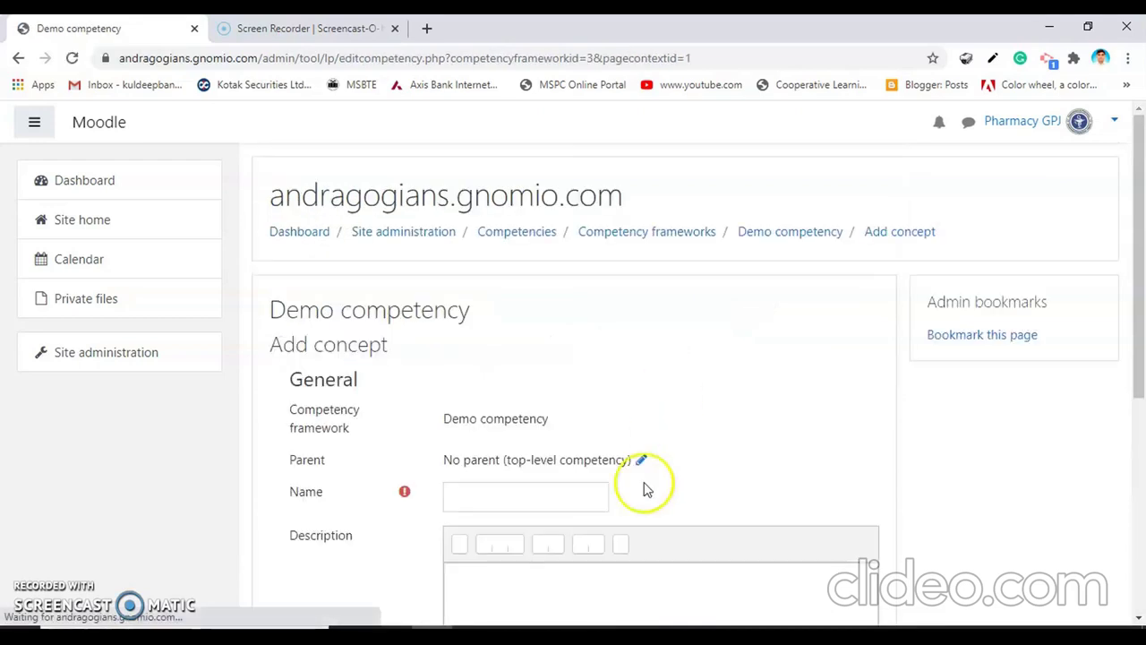
{"action": "scroll", "coordinate": [645, 488], "scroll_direction": "down", "scroll_amount": 1}
{"action": "left_click", "coordinate": [515, 407]}
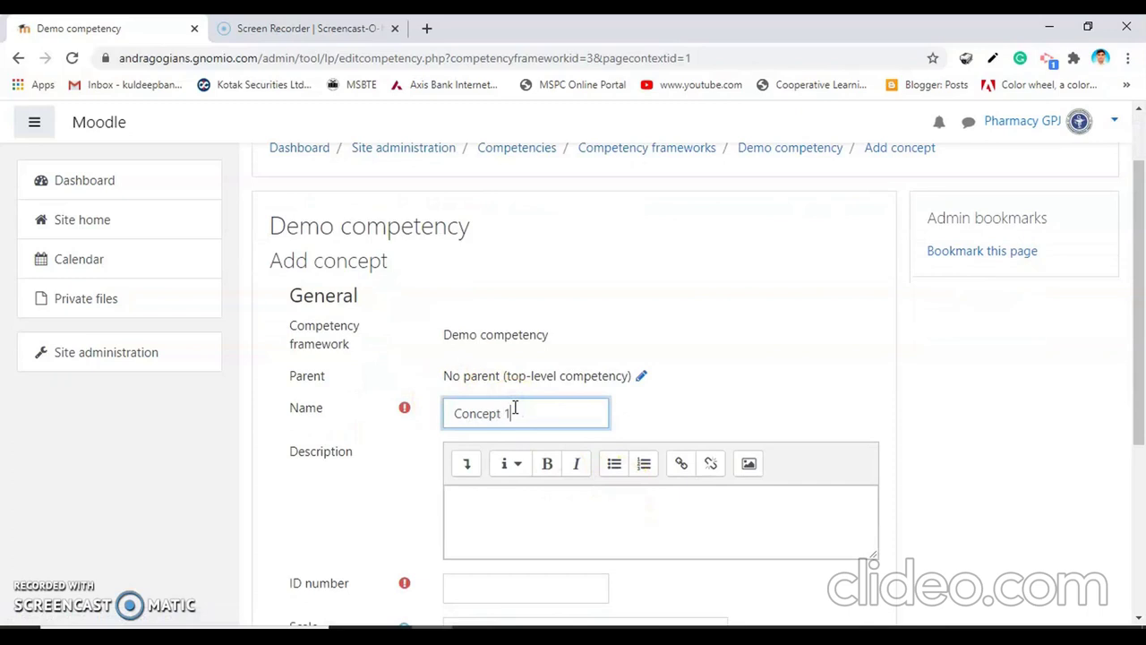
{"action": "scroll", "coordinate": [504, 440], "scroll_direction": "down", "scroll_amount": 1}
{"action": "left_click", "coordinate": [496, 432]}
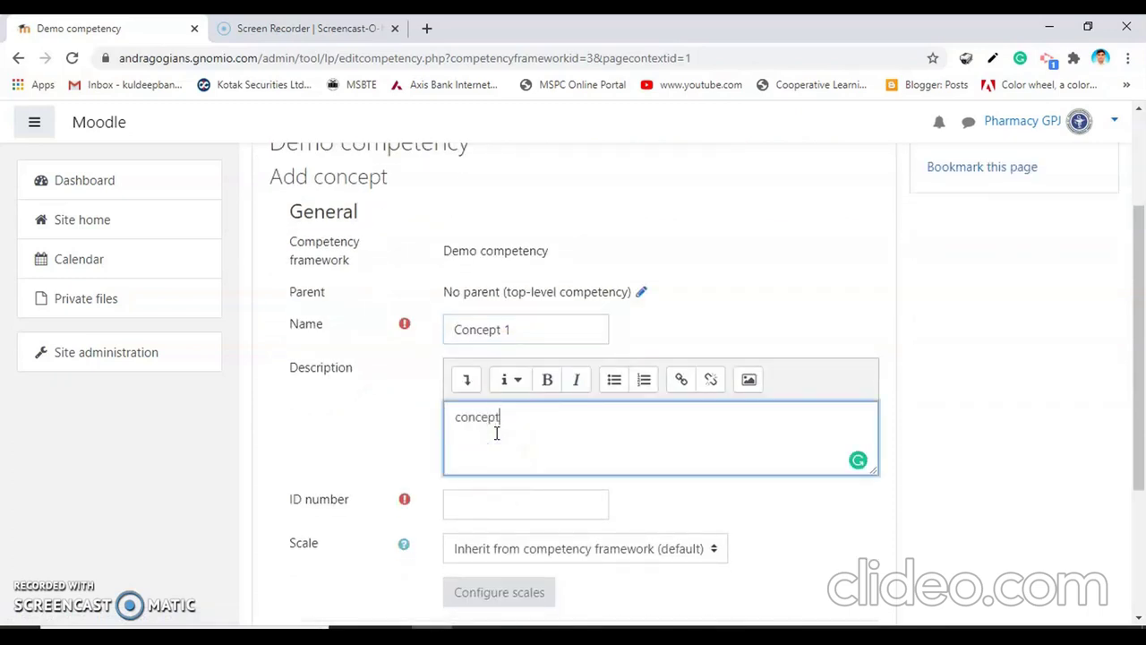
{"action": "scroll", "coordinate": [496, 433], "scroll_direction": "down", "scroll_amount": 2}
{"action": "left_click", "coordinate": [493, 341]}
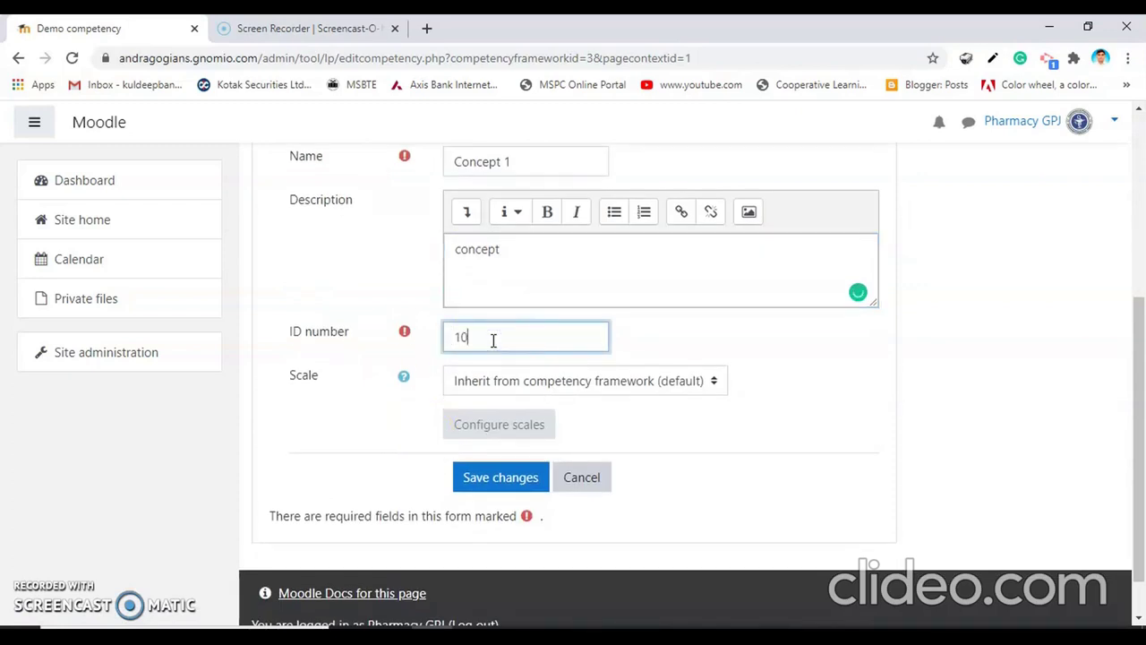
Give Concept 1 the Separate and Connected ways of knowing scale, with Separate and connected as default and proficient, and save it.
{"action": "left_click", "coordinate": [542, 384]}
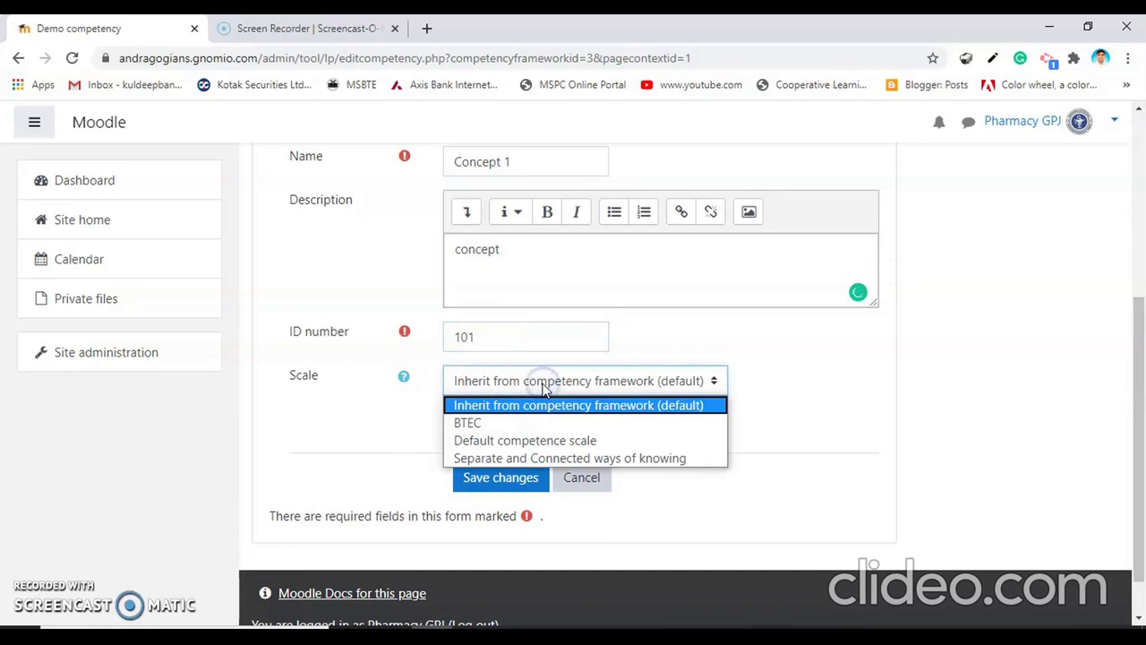
{"action": "left_click", "coordinate": [549, 458]}
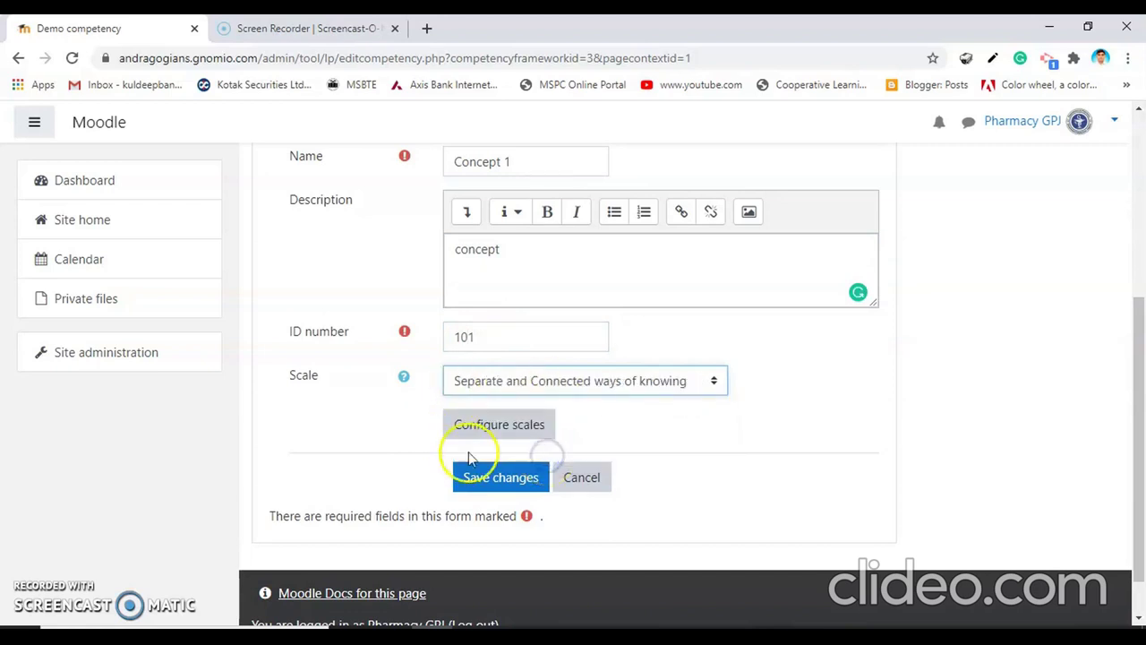
{"action": "left_click", "coordinate": [498, 423]}
{"action": "left_click", "coordinate": [581, 391]}
{"action": "left_click", "coordinate": [674, 391]}
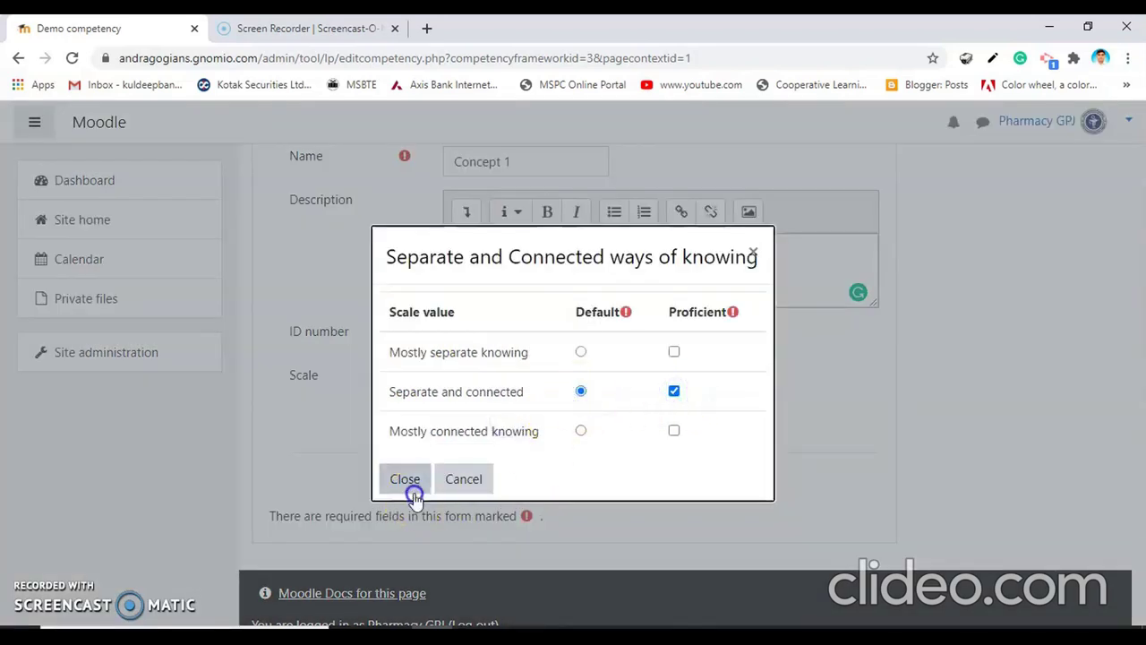
{"action": "left_click", "coordinate": [405, 479]}
{"action": "left_click", "coordinate": [499, 477]}
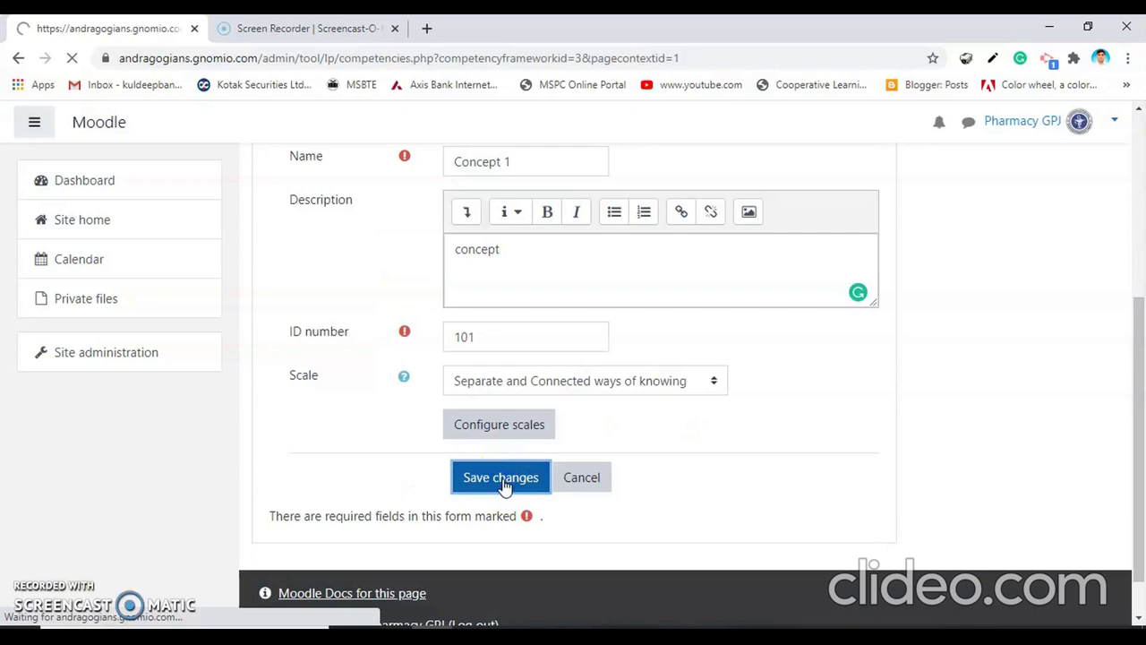
Add an outcome under Concept 1 with the name Outcome, description "Outcome" and ID number 102.
{"action": "scroll", "coordinate": [509, 481], "scroll_direction": "down", "scroll_amount": 1}
{"action": "scroll", "coordinate": [483, 448], "scroll_direction": "down", "scroll_amount": 1}
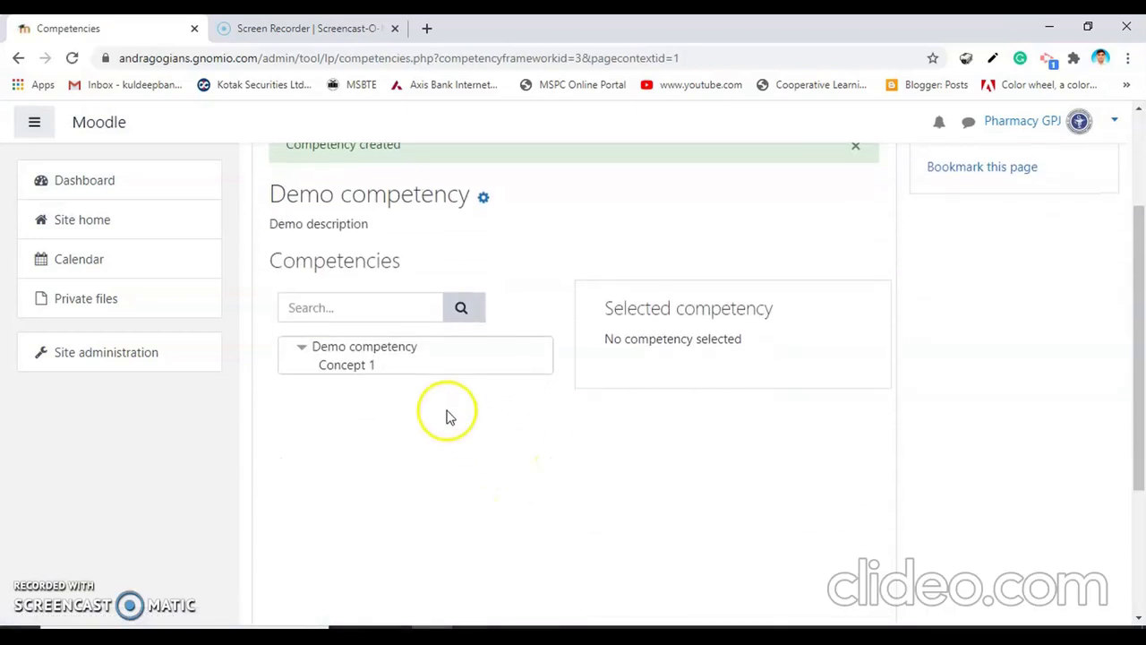
{"action": "left_click", "coordinate": [336, 366]}
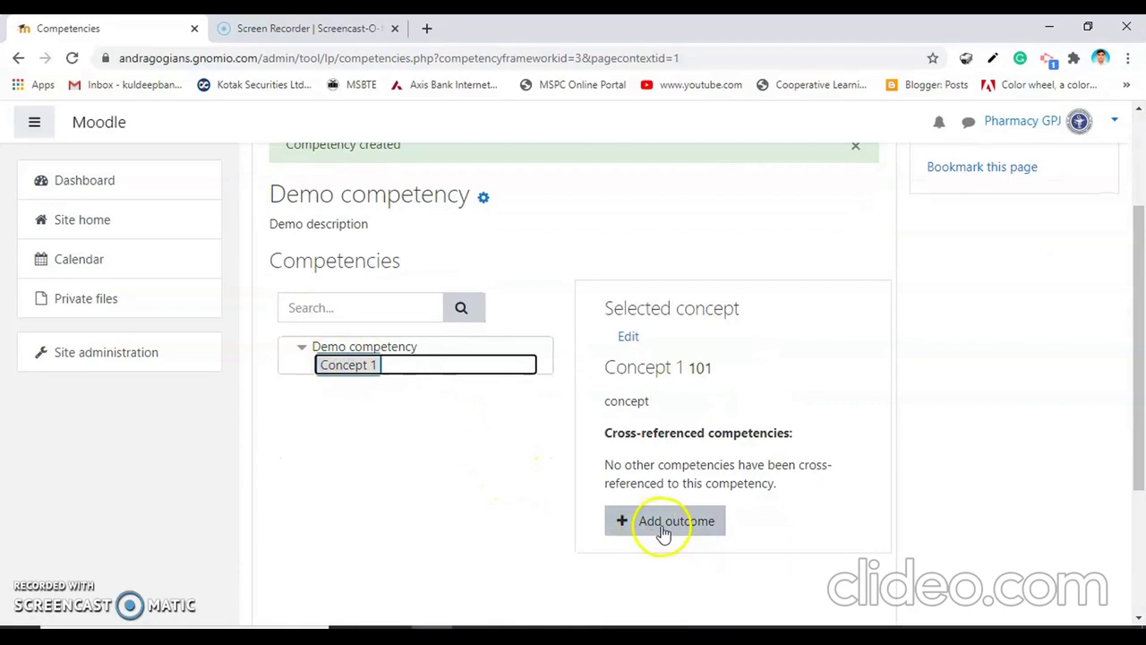
{"action": "left_click", "coordinate": [663, 533]}
{"action": "left_click", "coordinate": [504, 499]}
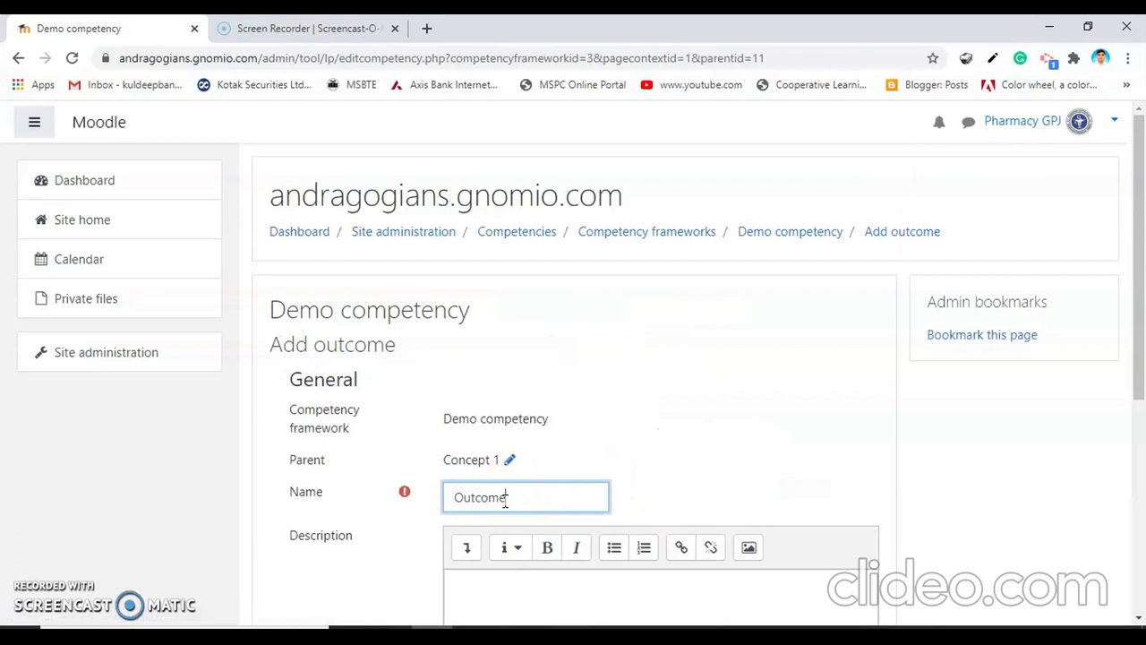
{"action": "scroll", "coordinate": [521, 501], "scroll_direction": "down", "scroll_amount": 2}
{"action": "left_click", "coordinate": [530, 437]}
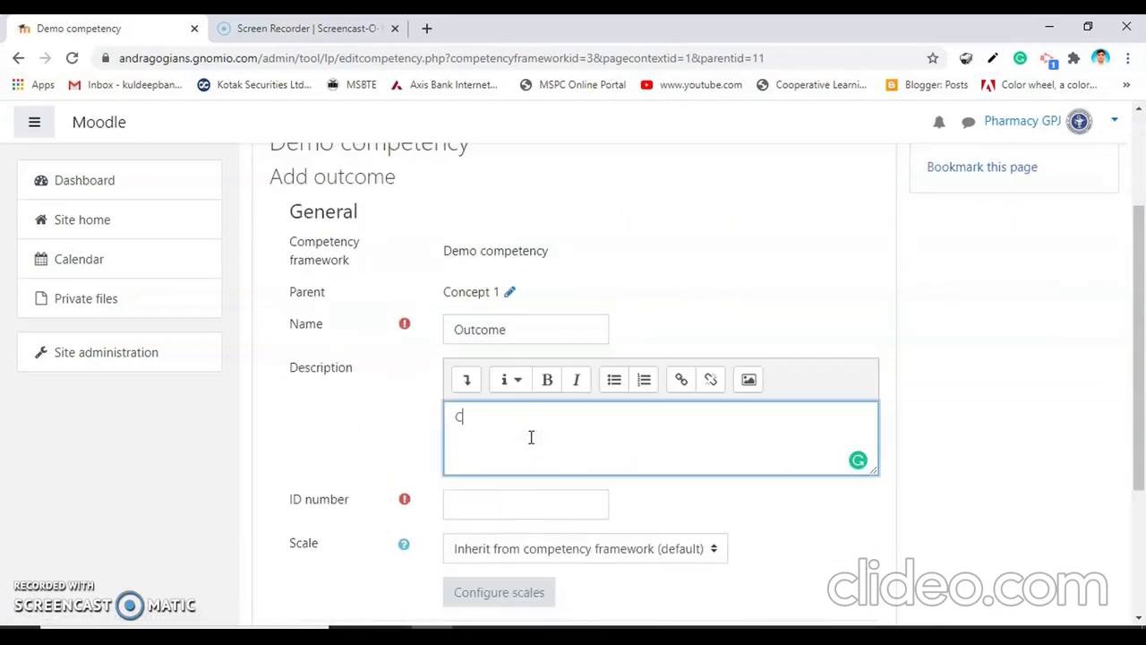
{"action": "scroll", "coordinate": [531, 437], "scroll_direction": "down", "scroll_amount": 2}
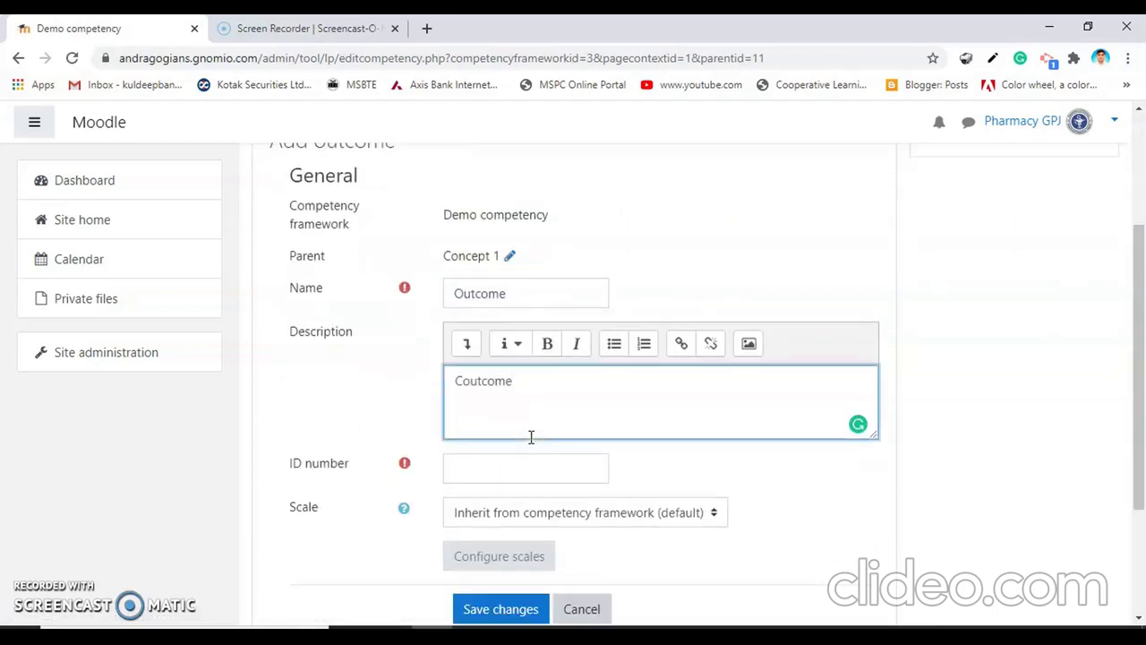
{"action": "left_click", "coordinate": [467, 251]}
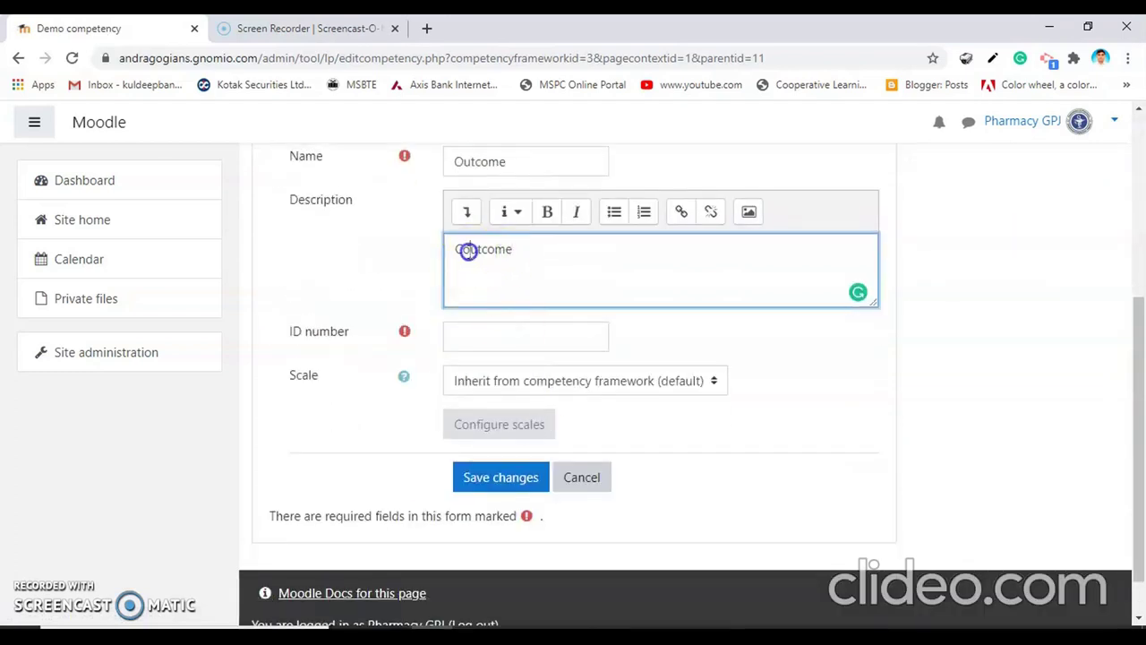
{"action": "left_click", "coordinate": [468, 340]}
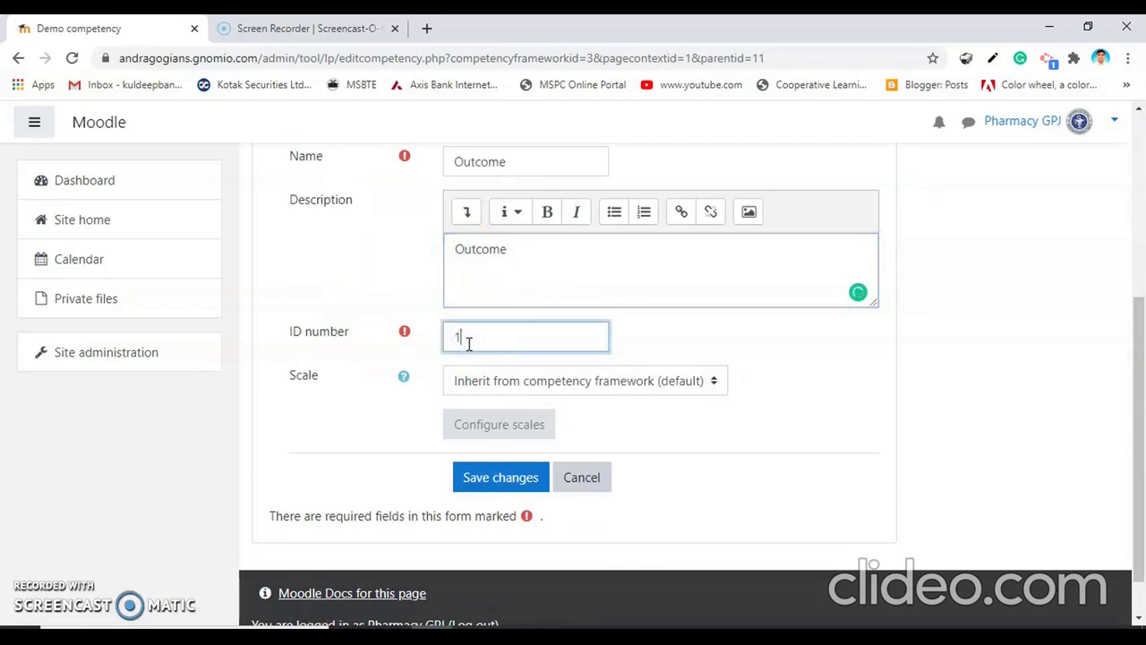
Give the outcome the Separate and Connected ways of knowing scale, with Separate and connected as default and proficient, and save it.
{"action": "left_click", "coordinate": [507, 383]}
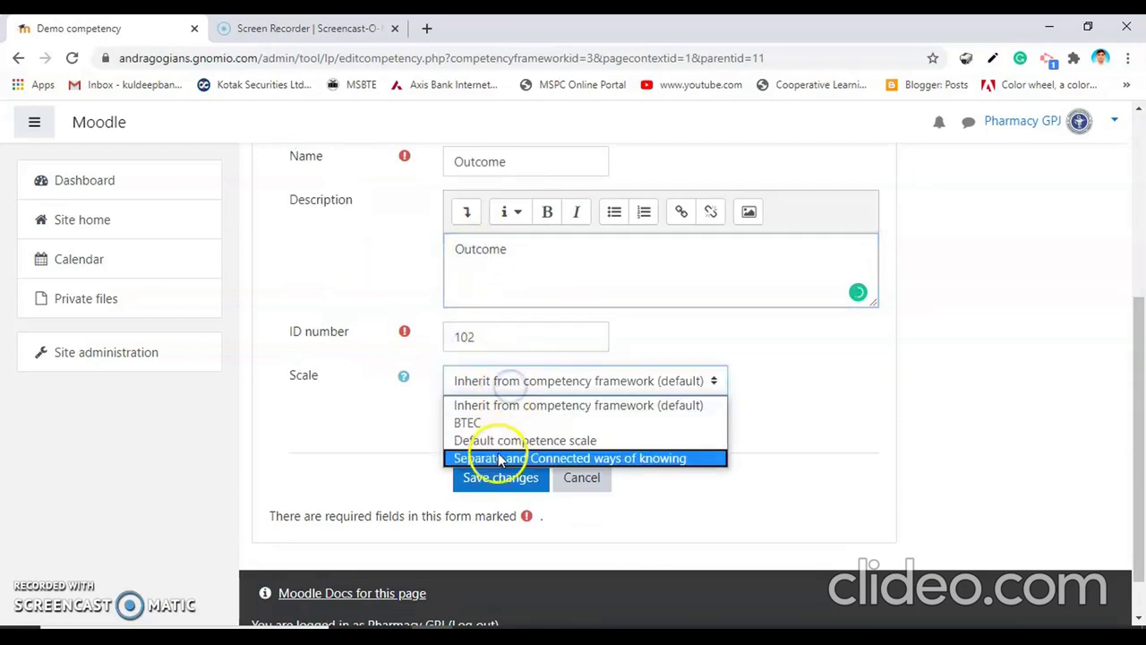
{"action": "left_click", "coordinate": [498, 456]}
{"action": "left_click", "coordinate": [499, 426]}
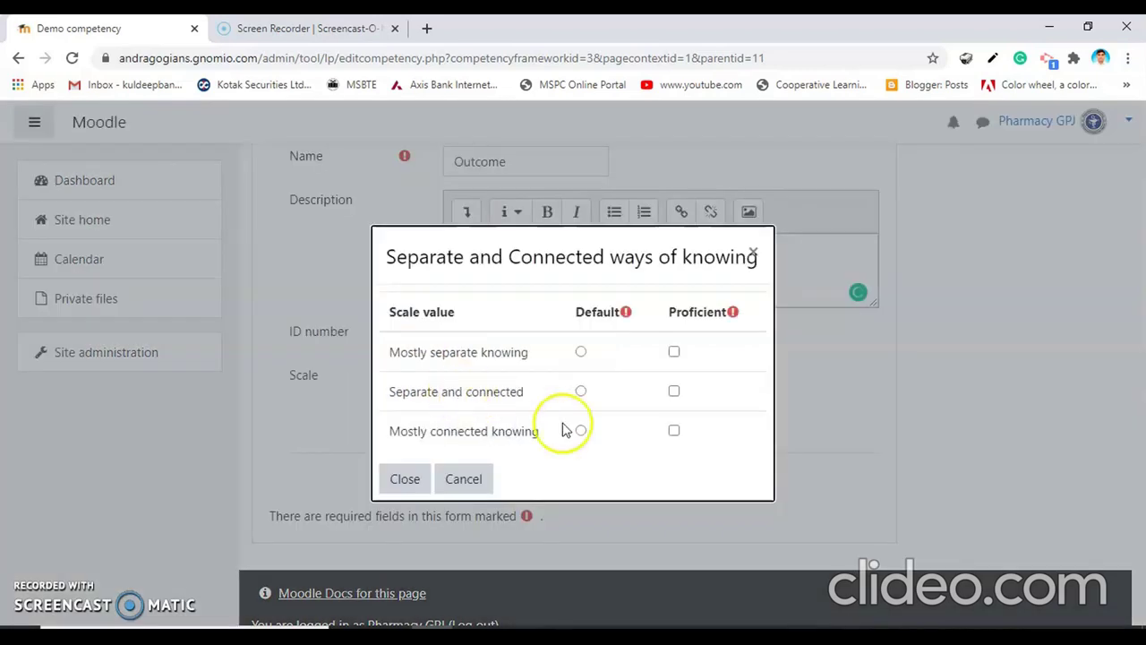
{"action": "left_click", "coordinate": [580, 390]}
{"action": "left_click", "coordinate": [673, 391]}
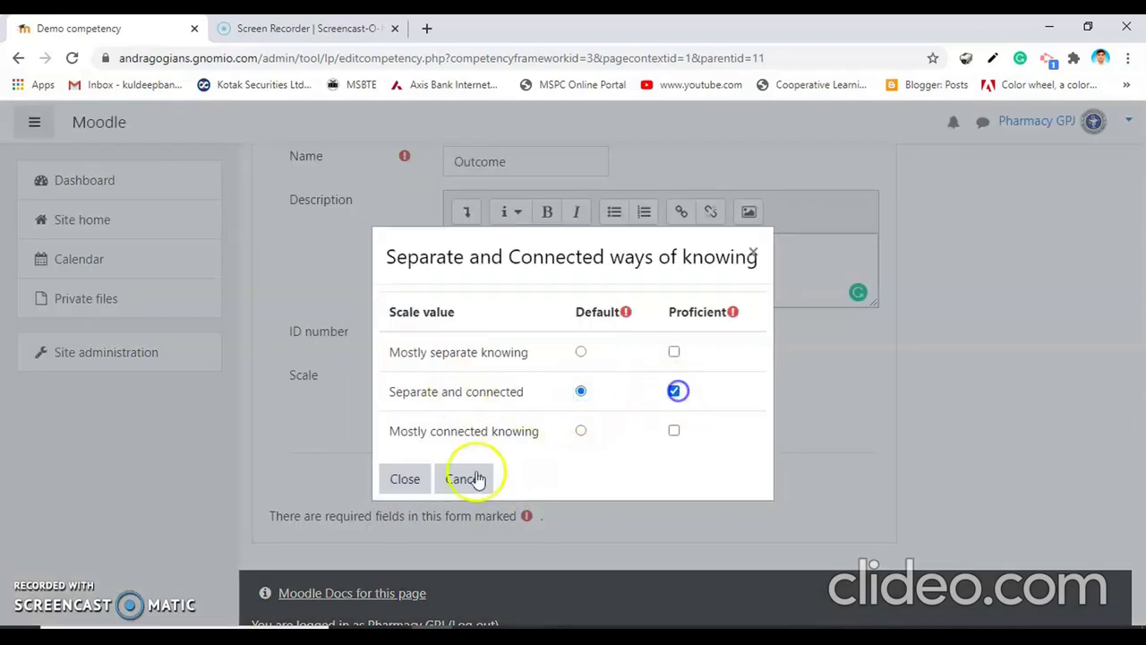
{"action": "left_click", "coordinate": [405, 479]}
{"action": "left_click", "coordinate": [489, 480]}
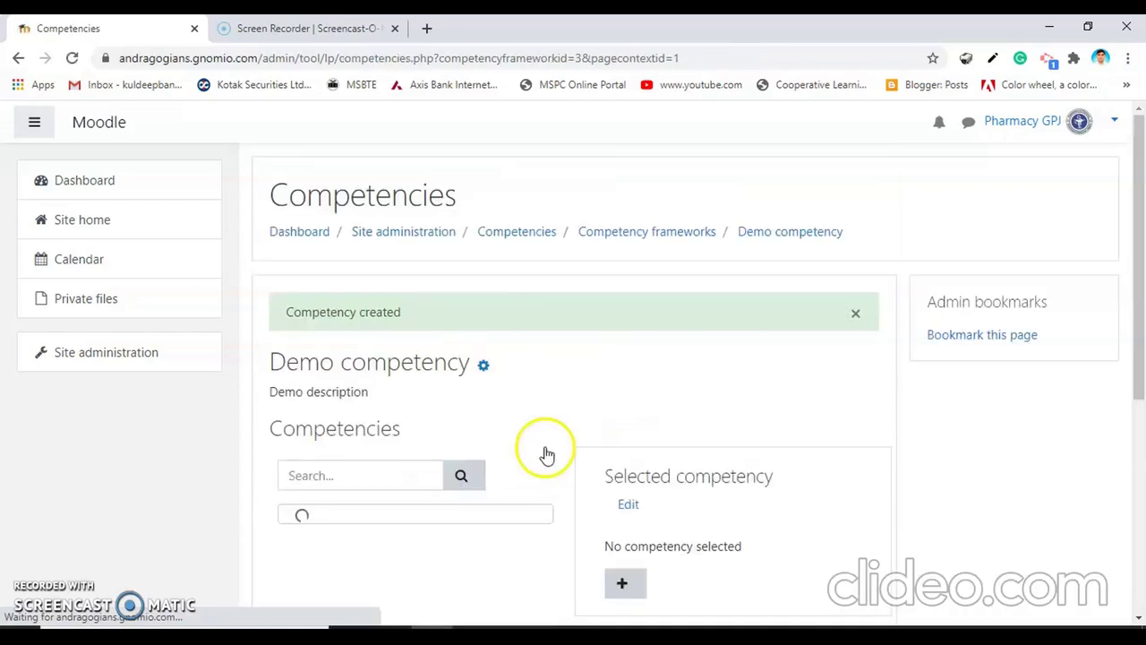
Add a skill under Outcome with the name Skill, description "Skill;" and ID number 103.
{"action": "scroll", "coordinate": [542, 456], "scroll_direction": "down", "scroll_amount": 3}
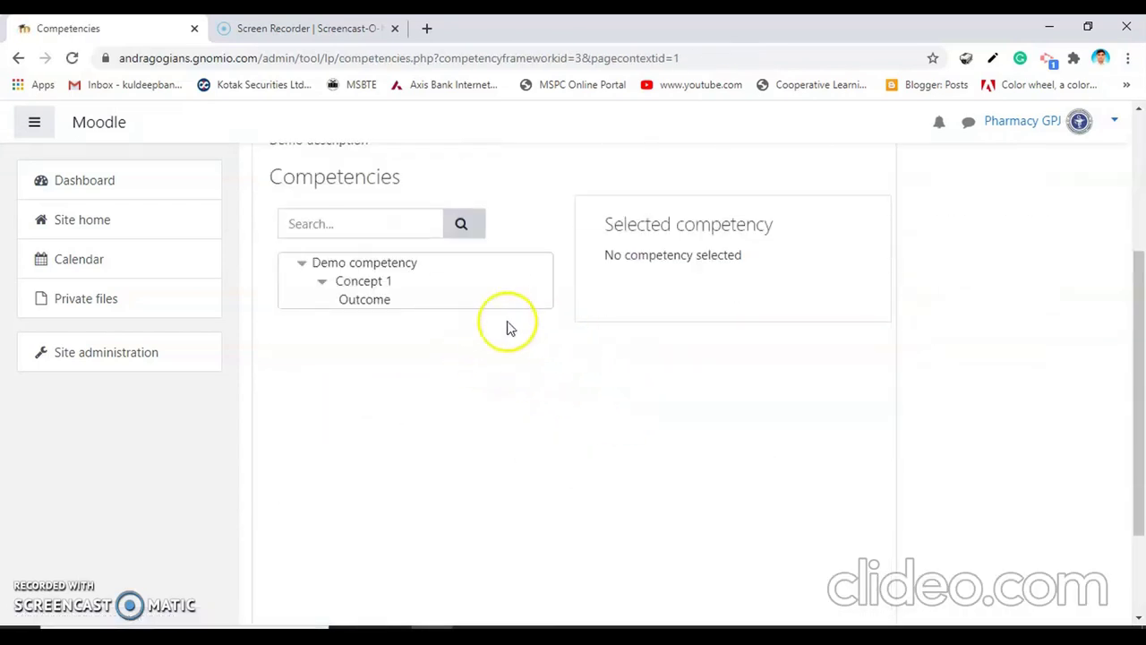
{"action": "left_click", "coordinate": [379, 303]}
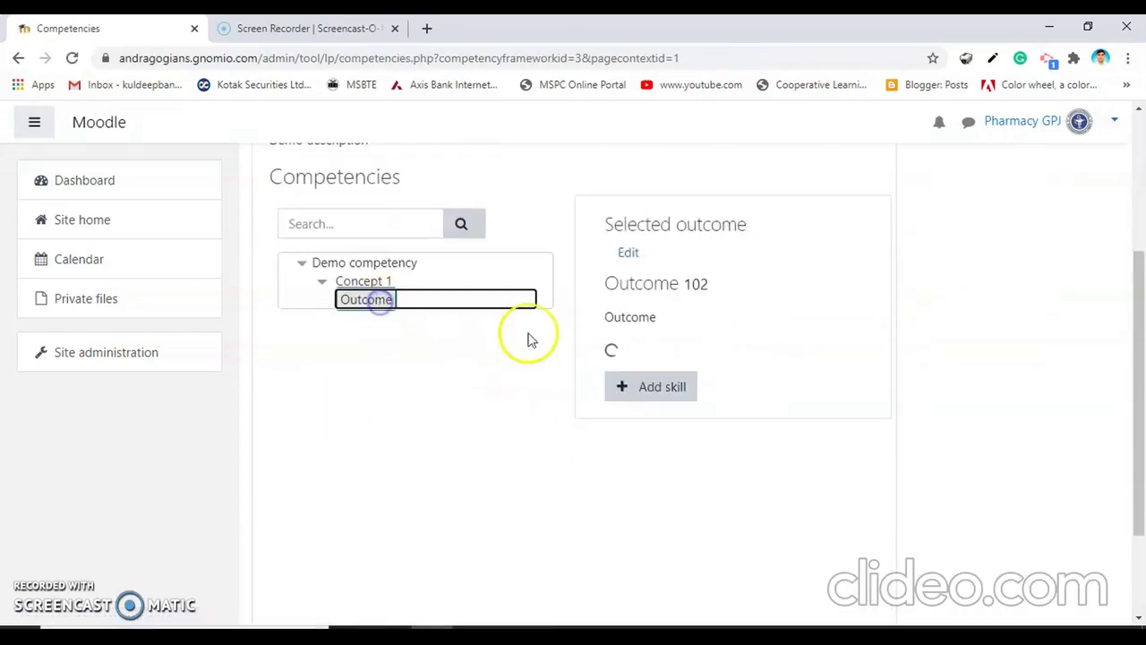
{"action": "left_click", "coordinate": [657, 439]}
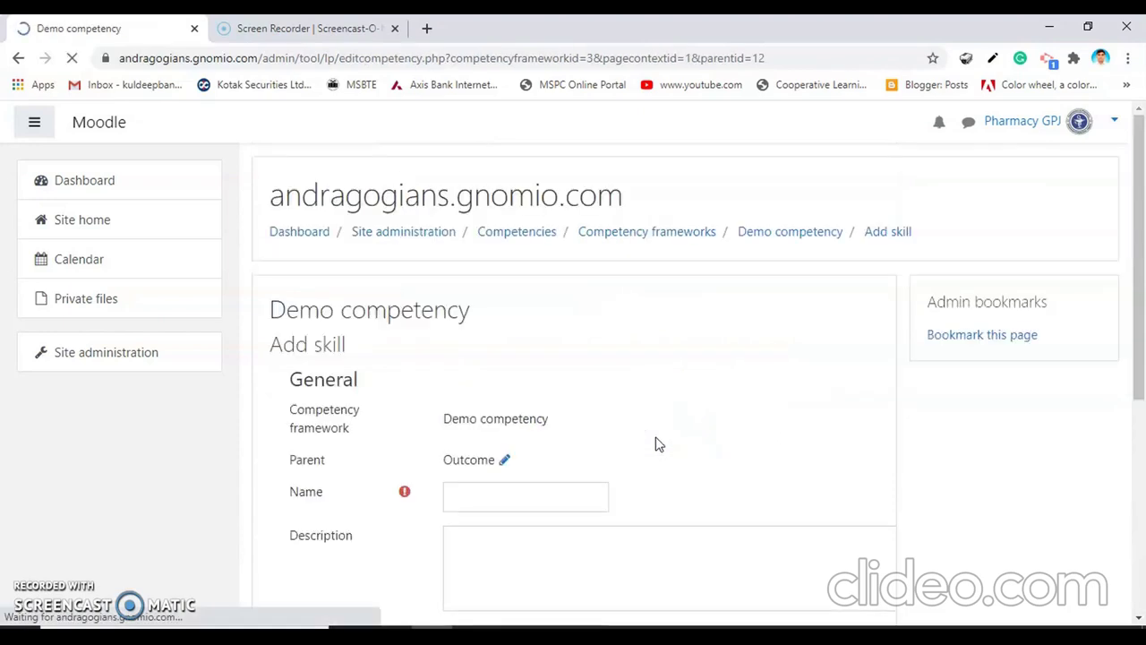
{"action": "left_click", "coordinate": [484, 491]}
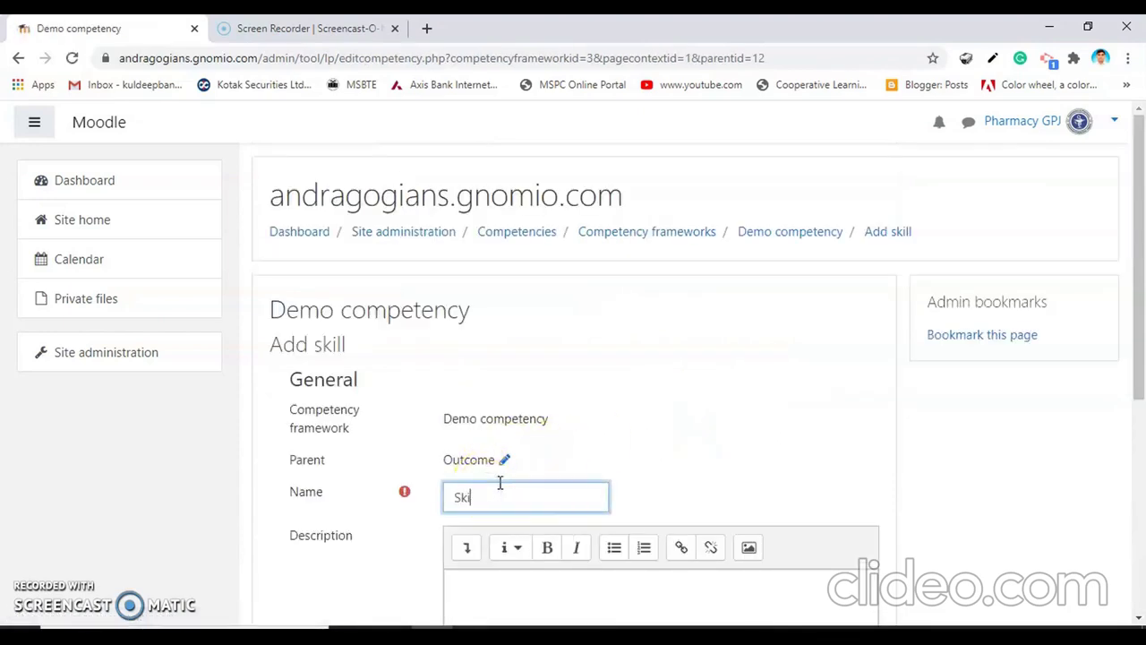
{"action": "left_click", "coordinate": [479, 580]}
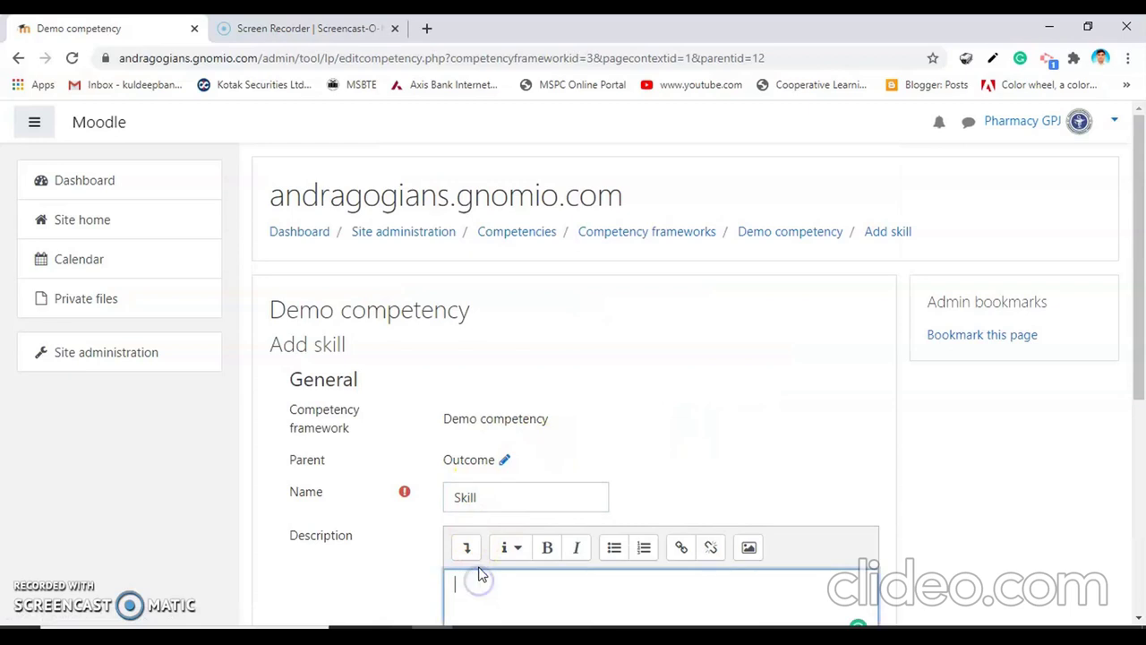
{"action": "type", "text": "Skill;"}
{"action": "scroll", "coordinate": [479, 577], "scroll_direction": "down", "scroll_amount": 4}
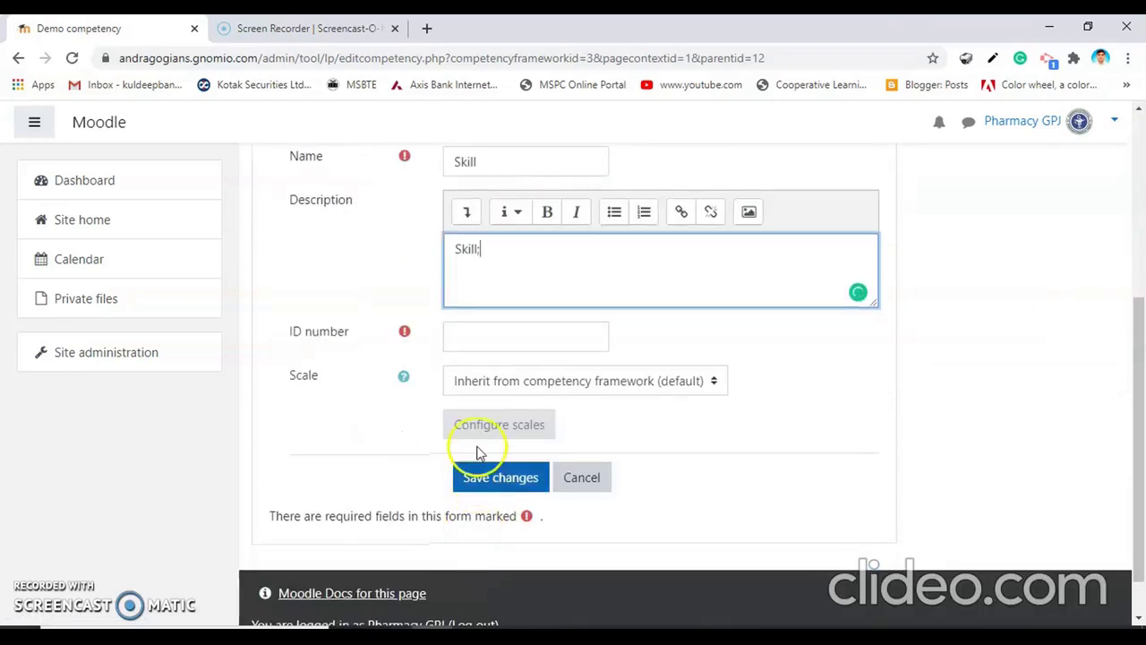
{"action": "left_click", "coordinate": [476, 335]}
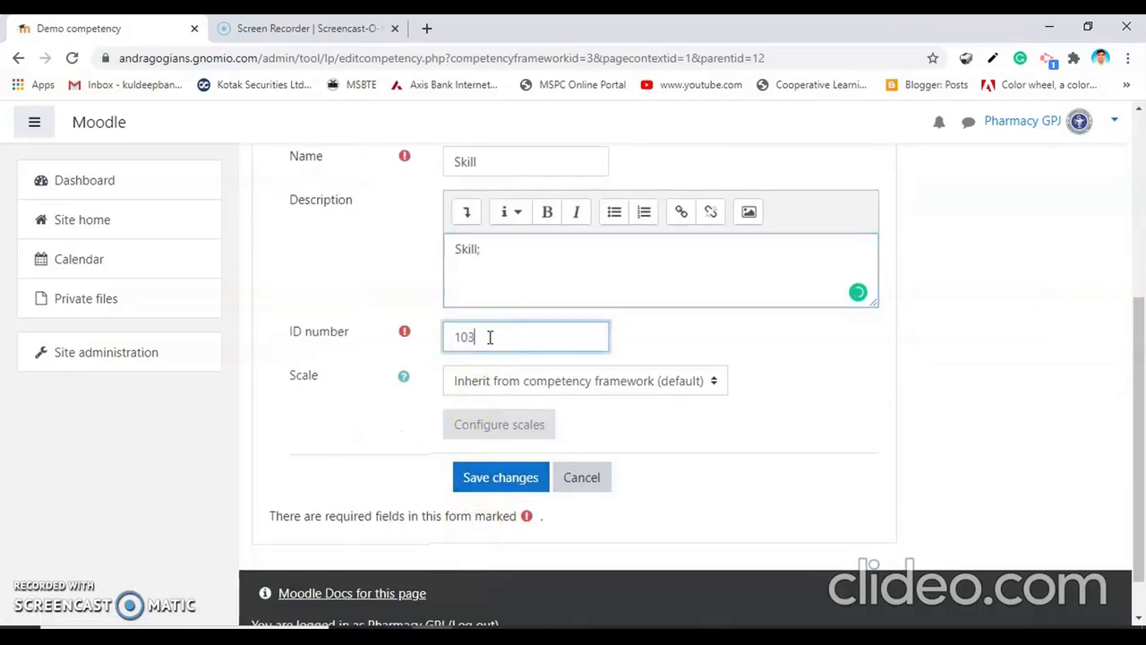
Give the skill the Separate and Connected ways of knowing scale, with Separate and connected as default and proficient, and save it.
{"action": "left_click", "coordinate": [525, 383]}
{"action": "left_click", "coordinate": [524, 454]}
{"action": "left_click", "coordinate": [499, 428]}
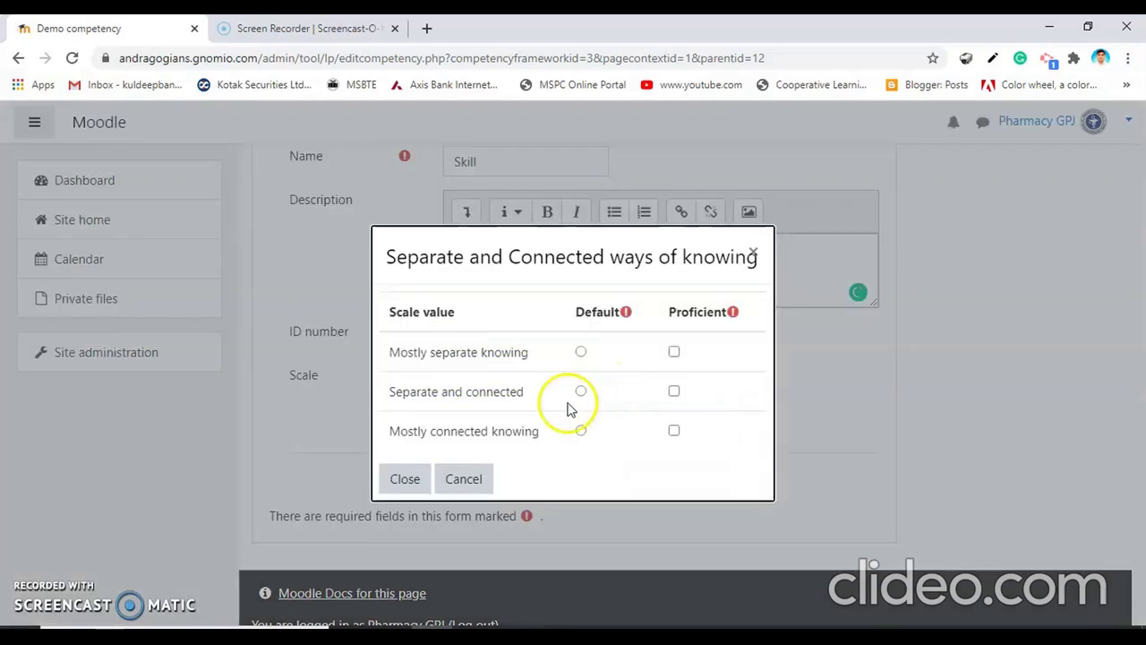
{"action": "left_click", "coordinate": [580, 391]}
{"action": "left_click", "coordinate": [674, 392]}
{"action": "left_click", "coordinate": [402, 479]}
{"action": "left_click", "coordinate": [507, 477]}
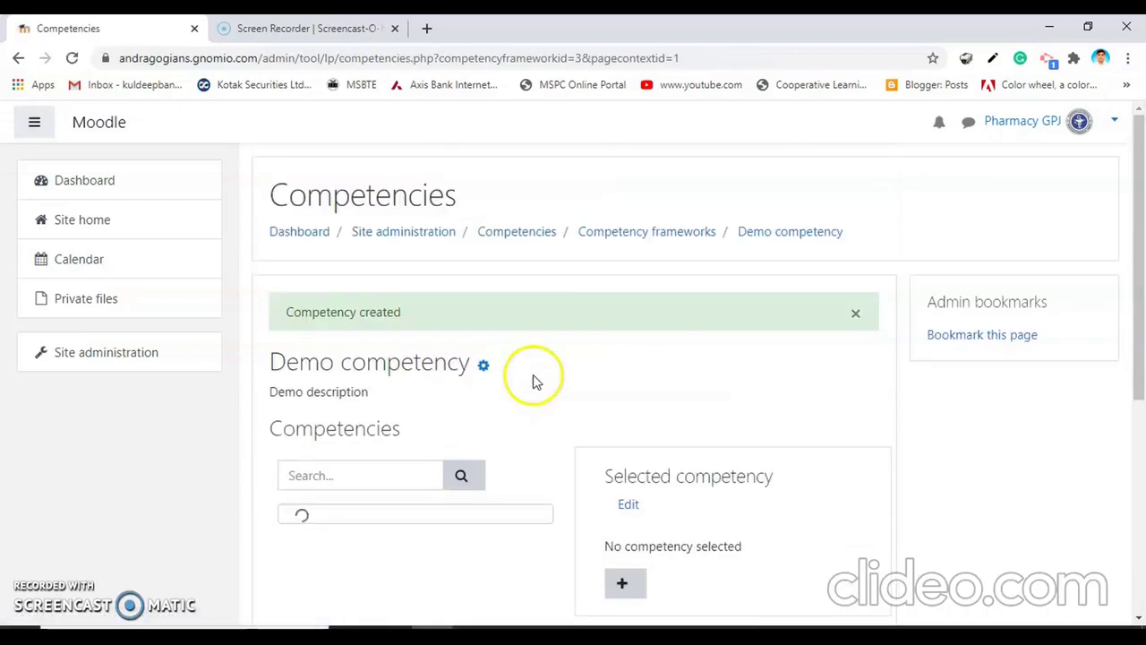
Add a proficiency under Skill, using Proficiency as both name and description, with ID number 104.
{"action": "scroll", "coordinate": [534, 380], "scroll_direction": "down", "scroll_amount": 3}
{"action": "left_click", "coordinate": [369, 321]}
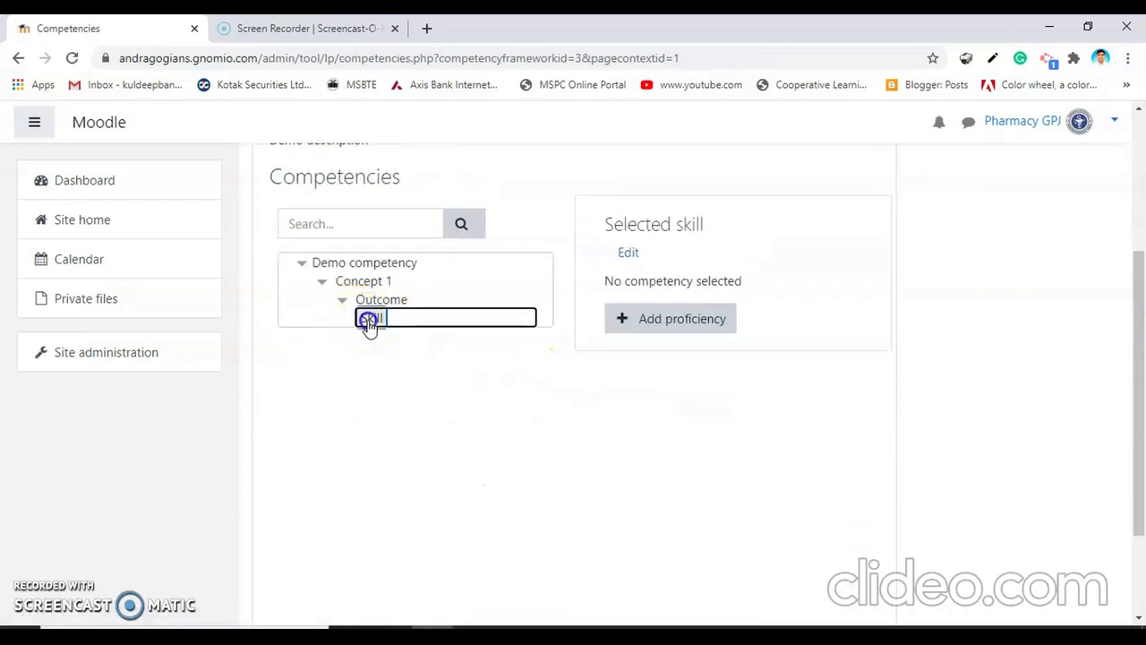
{"action": "left_click", "coordinate": [671, 437]}
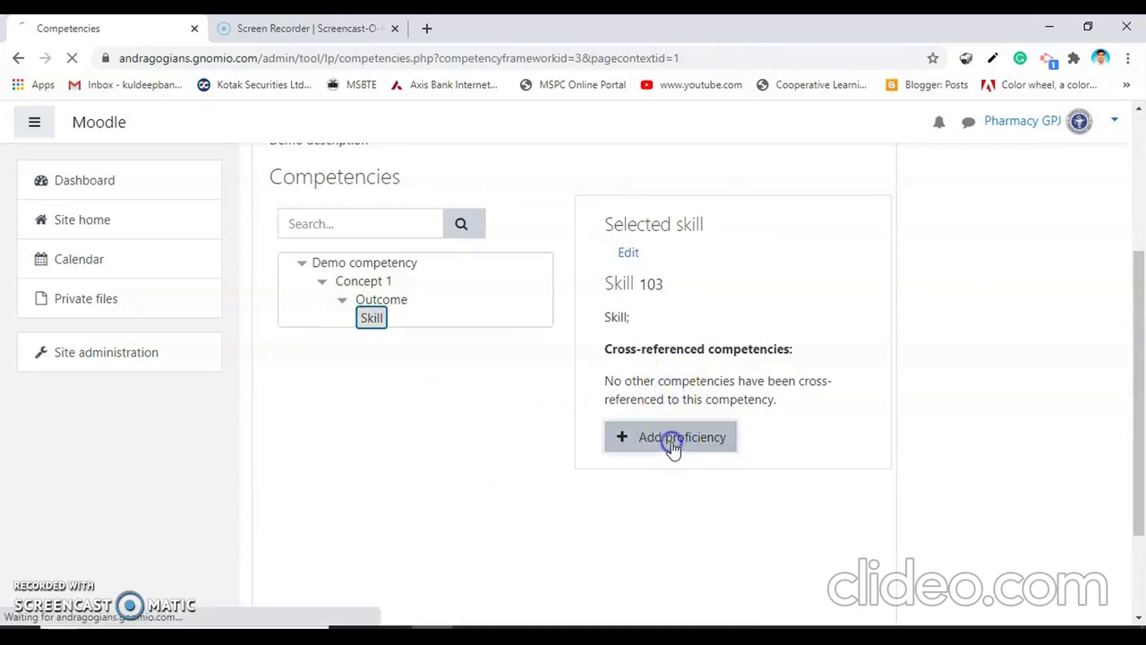
{"action": "left_click", "coordinate": [514, 499]}
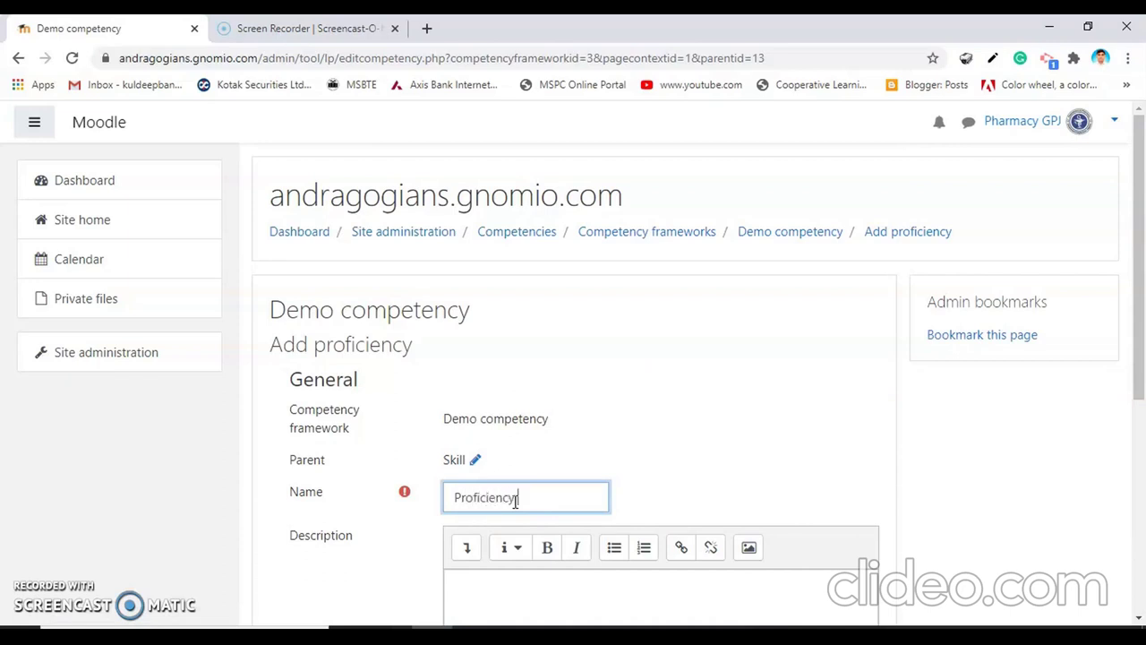
{"action": "left_click_drag", "start_coordinate": [537, 494], "coordinate": [314, 609]}
{"action": "key", "text": "ctrl+c"}
{"action": "left_click", "coordinate": [484, 586]}
{"action": "key", "text": "ctrl+v"}
{"action": "scroll", "coordinate": [467, 495], "scroll_direction": "down", "scroll_amount": 5}
{"action": "key", "text": "ctrl+minus"}
{"action": "left_click", "coordinate": [489, 347]}
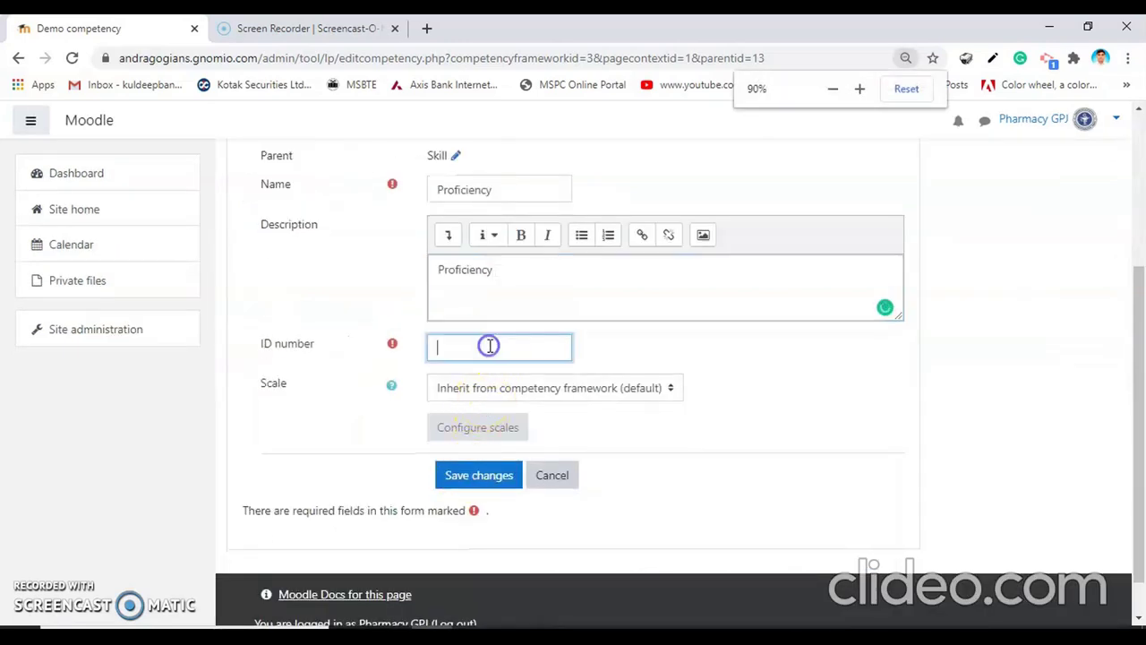
{"action": "type", "text": "104"}
Give the proficiency the Separate and Connected ways of knowing scale, with Separate and connected as default and proficient, and save it.
{"action": "left_click", "coordinate": [507, 388]}
{"action": "left_click", "coordinate": [507, 462]}
{"action": "left_click", "coordinate": [497, 422]}
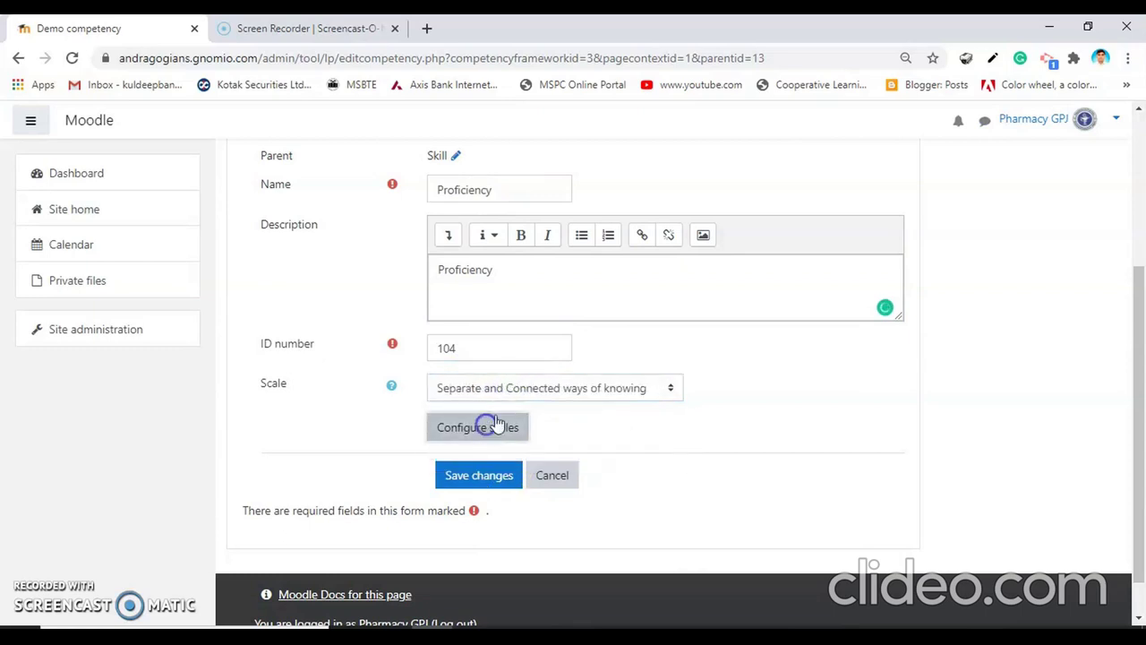
{"action": "left_click", "coordinate": [580, 388]}
{"action": "left_click", "coordinate": [663, 388]}
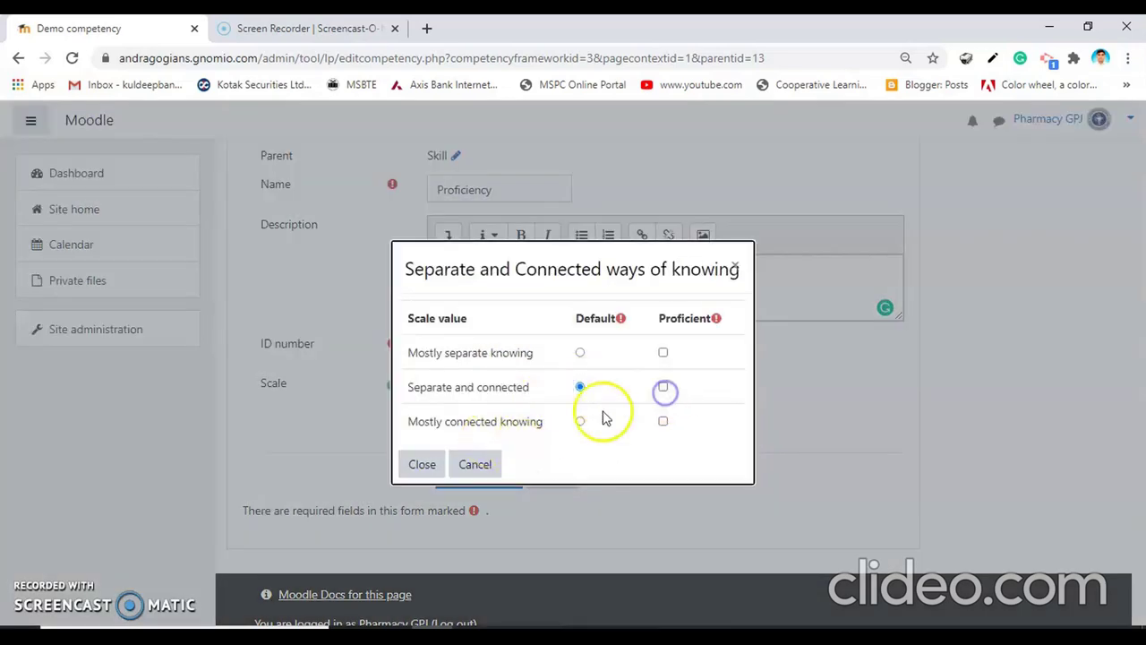
{"action": "left_click", "coordinate": [422, 464]}
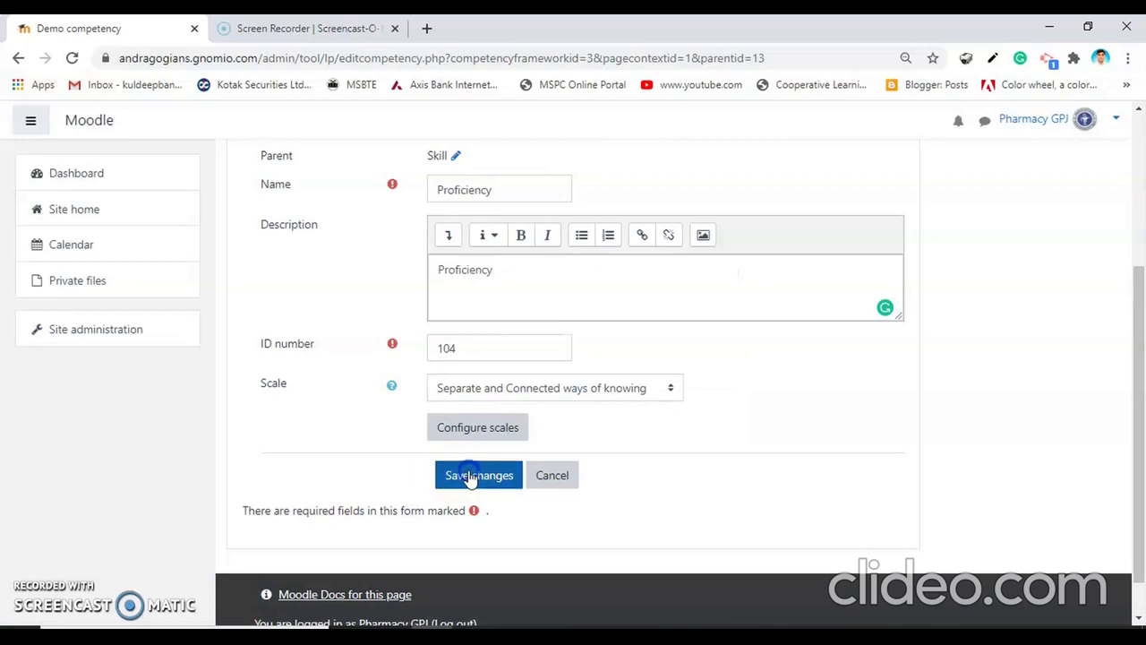
{"action": "left_click", "coordinate": [466, 476]}
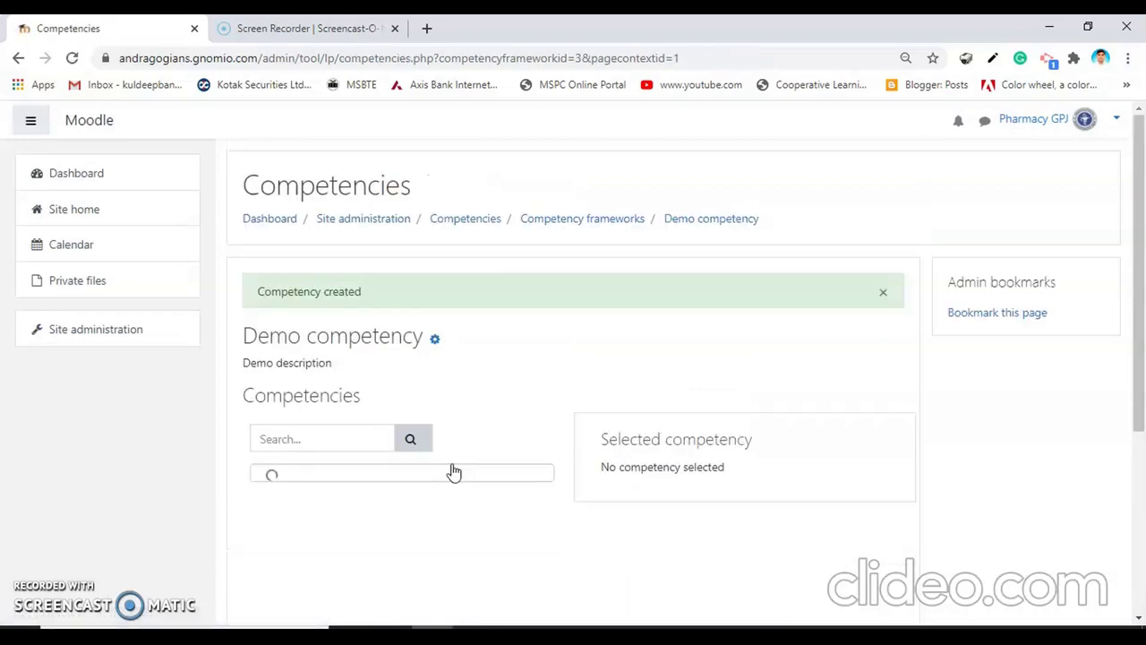
{"action": "scroll", "coordinate": [453, 471], "scroll_direction": "down", "scroll_amount": 2}
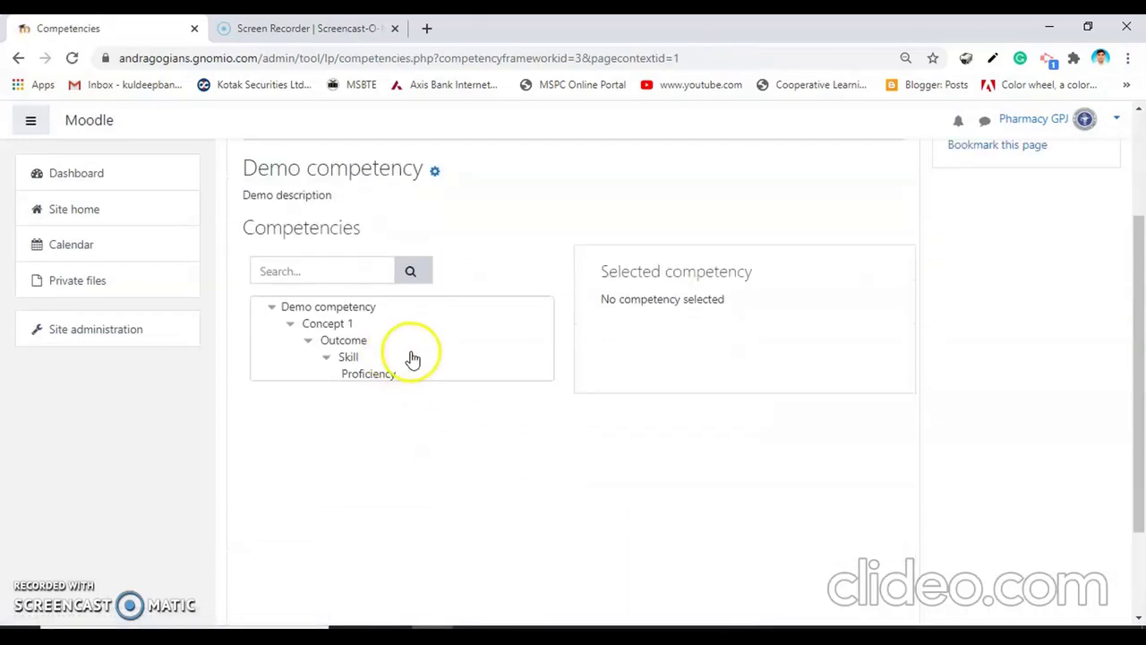
{"action": "scroll", "coordinate": [373, 325], "scroll_direction": "up", "scroll_amount": 1}
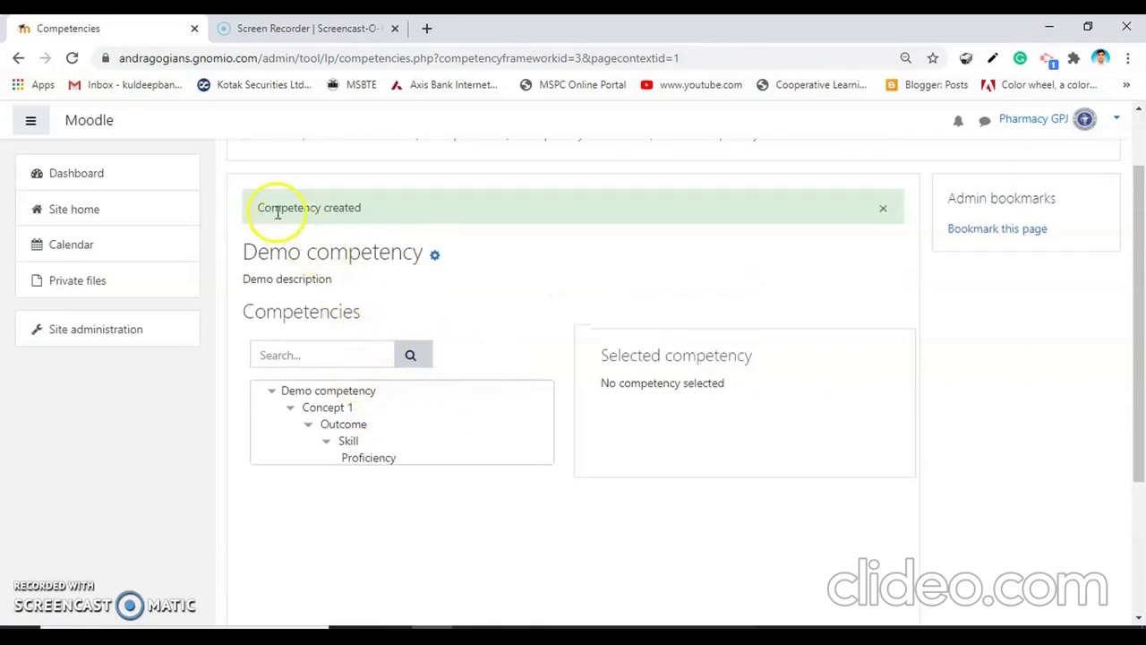
{"action": "left_click_drag", "start_coordinate": [369, 222], "coordinate": [411, 222]}
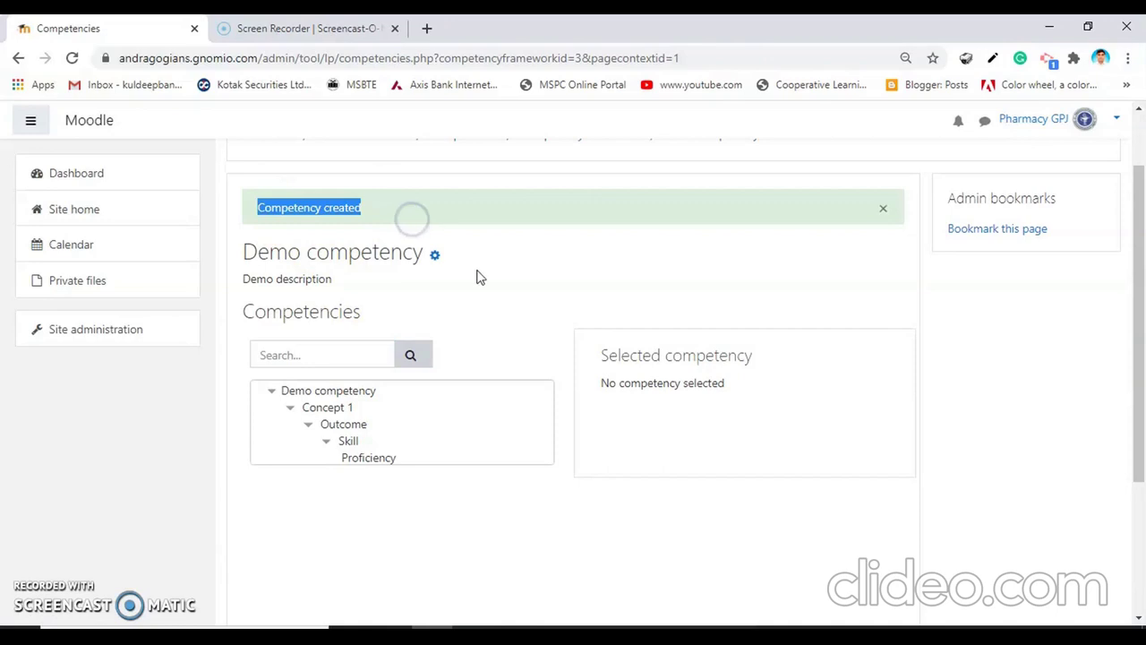
{"action": "scroll", "coordinate": [568, 333], "scroll_direction": "up", "scroll_amount": 1}
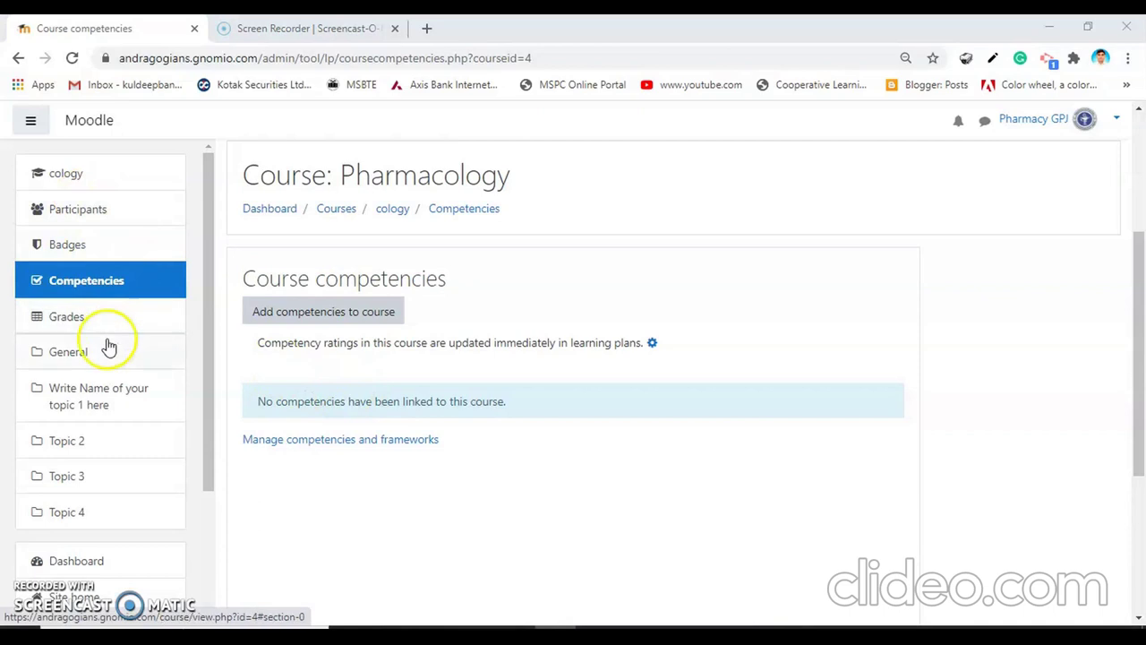
Go to the Pharmacology course from the site home and open its course competencies.
{"action": "scroll", "coordinate": [112, 359], "scroll_direction": "down", "scroll_amount": 4}
{"action": "left_click", "coordinate": [105, 428]}
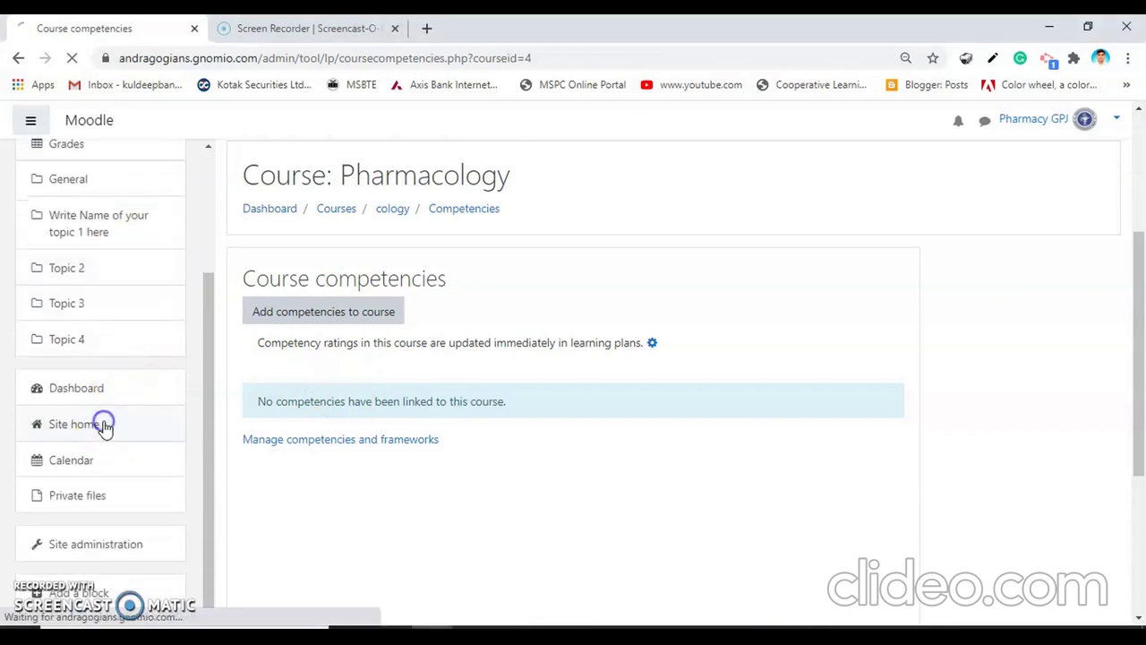
{"action": "scroll", "coordinate": [481, 405], "scroll_direction": "down", "scroll_amount": 7}
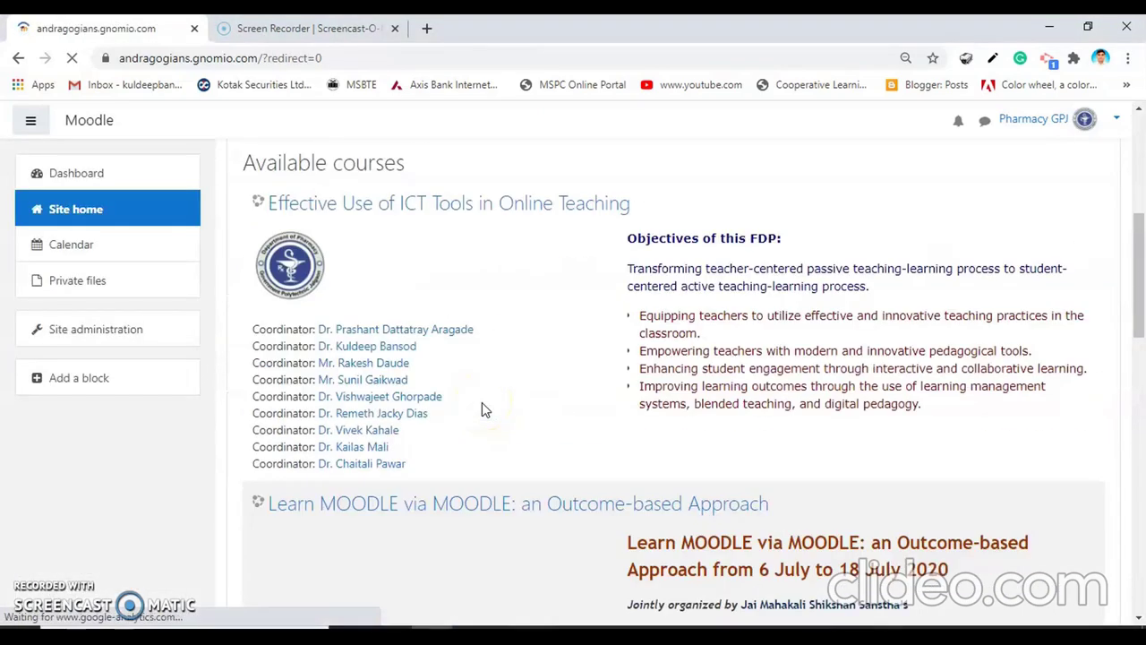
{"action": "scroll", "coordinate": [481, 409], "scroll_direction": "down", "scroll_amount": 5}
{"action": "left_click", "coordinate": [333, 262]}
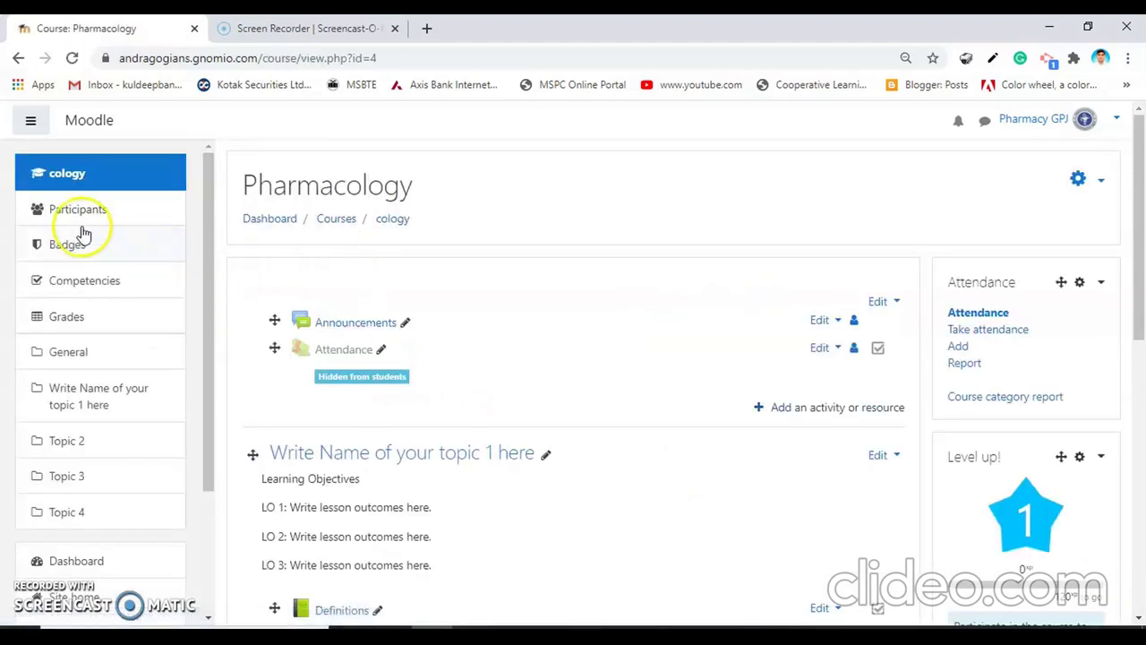
{"action": "left_click", "coordinate": [86, 285]}
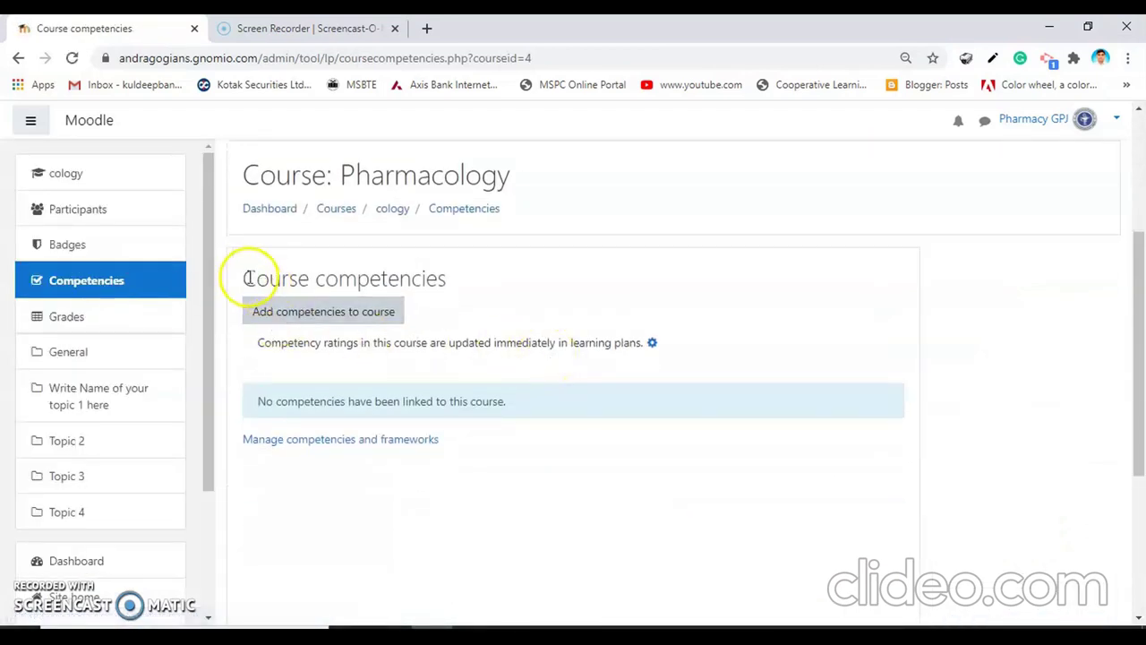
Link Concept 1, Outcome, Skill, Proficiency and COmp from the Demo competency 3 framework to the Pharmacology course.
{"action": "left_click", "coordinate": [356, 315]}
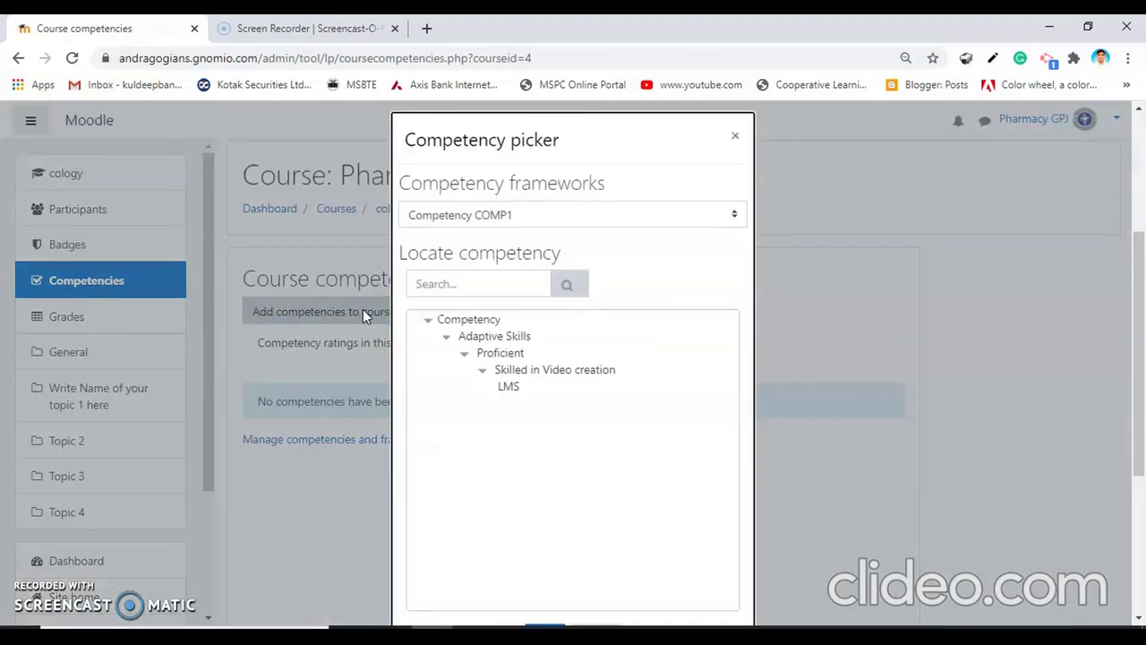
{"action": "left_click", "coordinate": [594, 218]}
{"action": "left_click", "coordinate": [523, 257]}
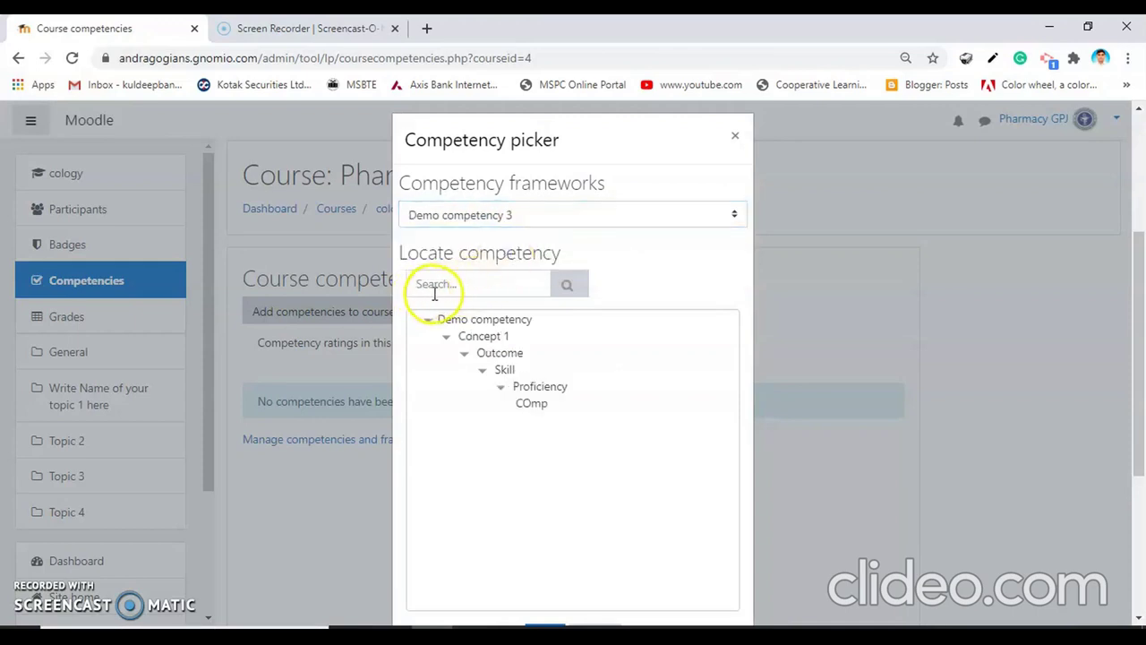
{"action": "scroll", "coordinate": [546, 385], "scroll_direction": "down", "scroll_amount": 2}
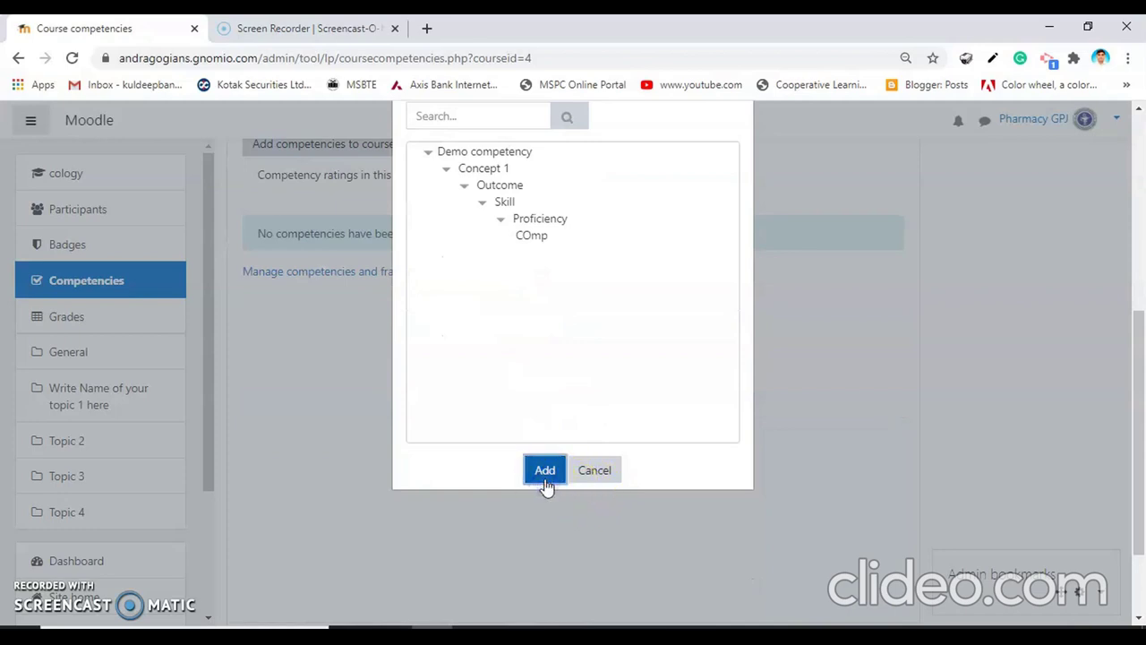
{"action": "left_click", "coordinate": [465, 153]}
{"action": "left_click", "coordinate": [470, 168]}
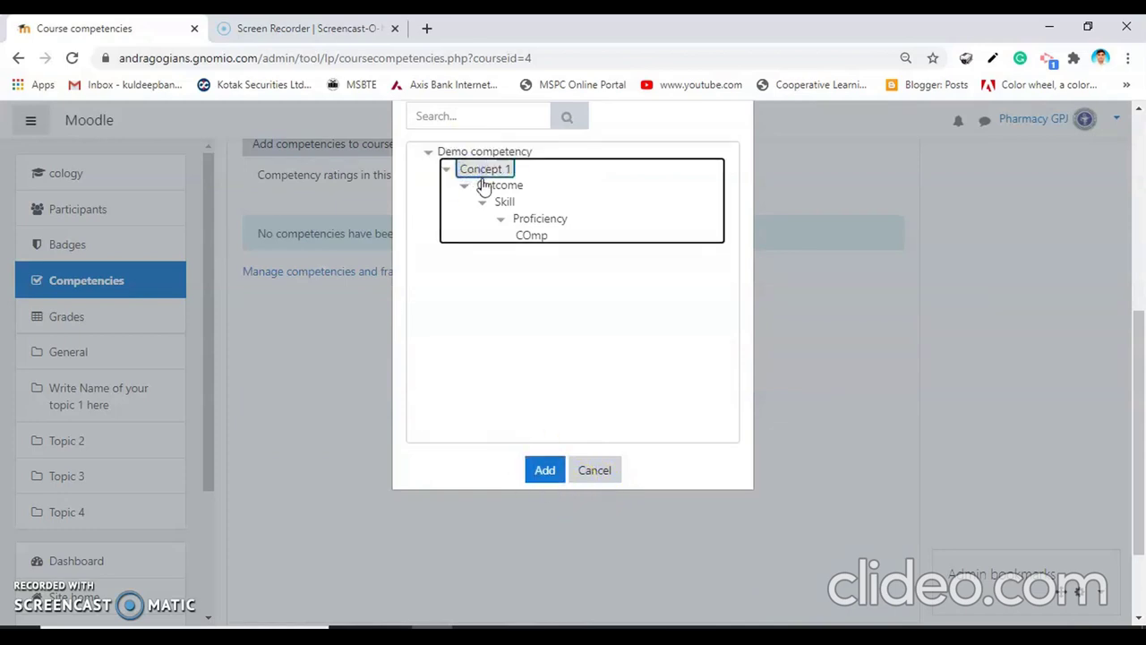
{"action": "left_click", "coordinate": [488, 157]}
{"action": "left_click", "coordinate": [498, 184]}
{"action": "left_click", "coordinate": [507, 202]}
{"action": "left_click", "coordinate": [528, 219]}
{"action": "left_click", "coordinate": [531, 234]}
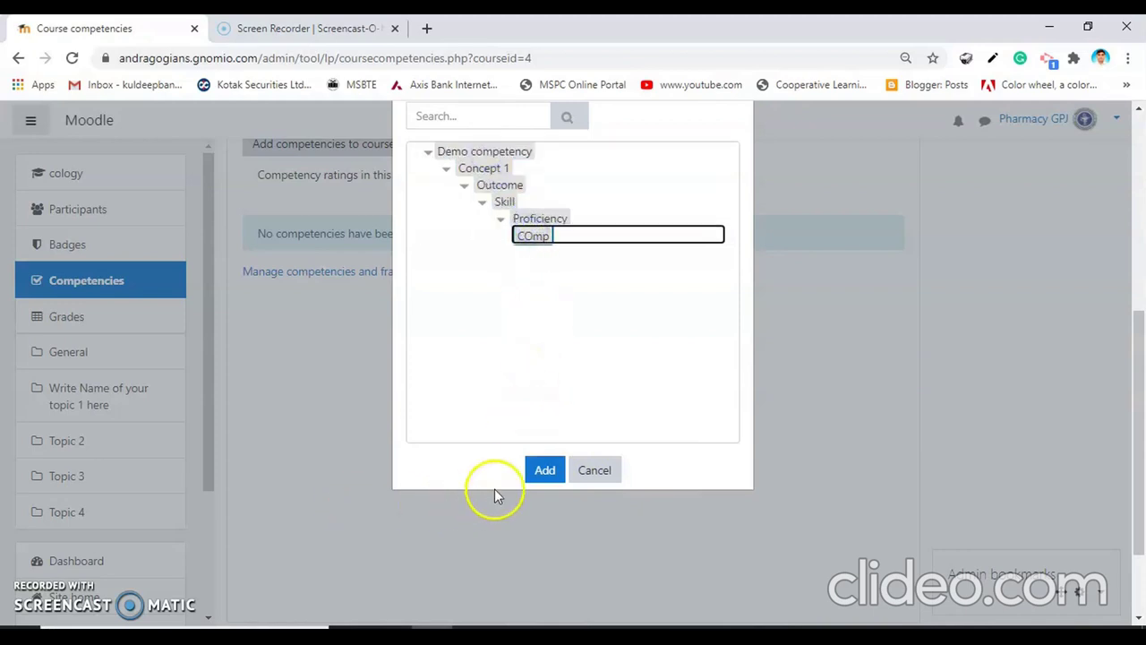
{"action": "left_click", "coordinate": [545, 470]}
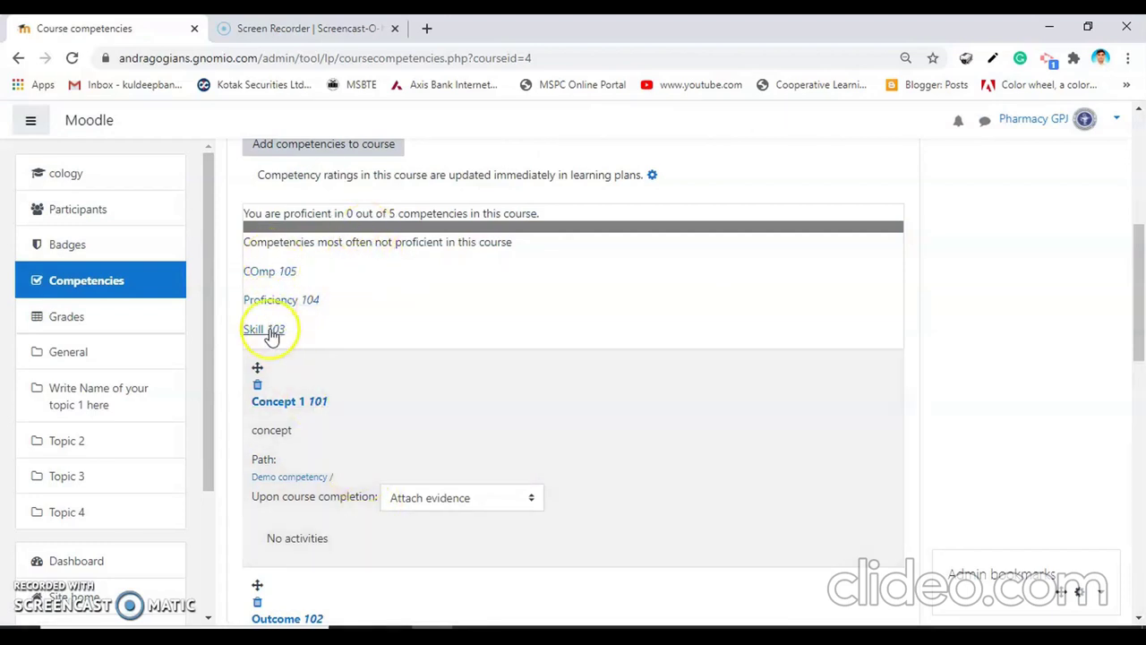
{"action": "scroll", "coordinate": [273, 333], "scroll_direction": "down", "scroll_amount": 2}
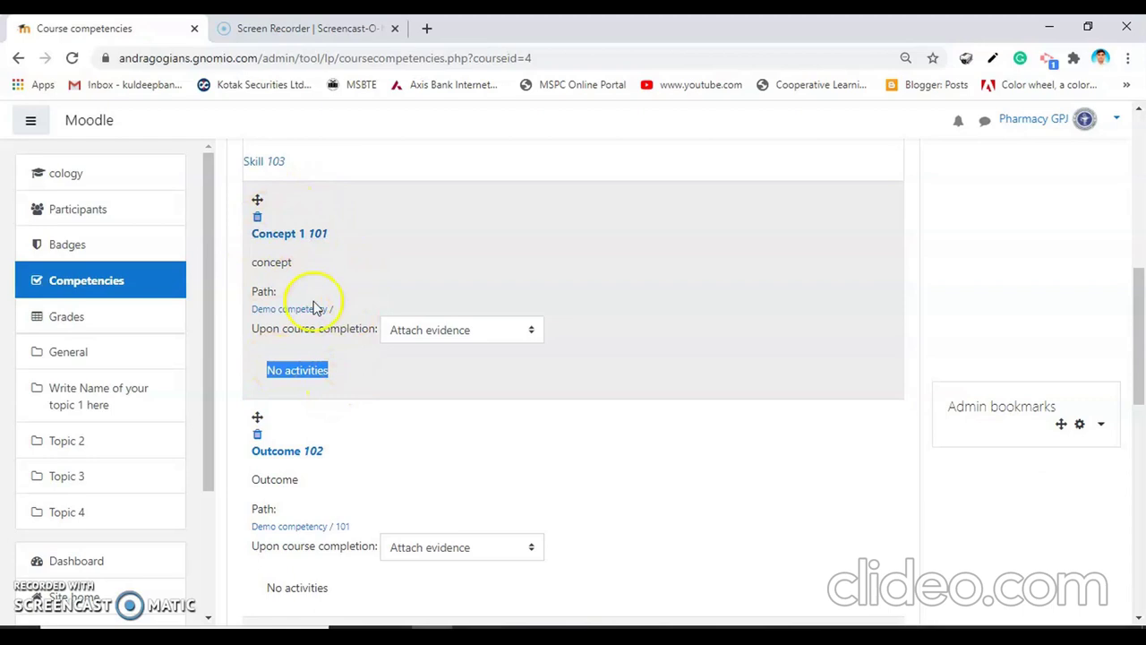
{"action": "scroll", "coordinate": [322, 360], "scroll_direction": "down", "scroll_amount": 1}
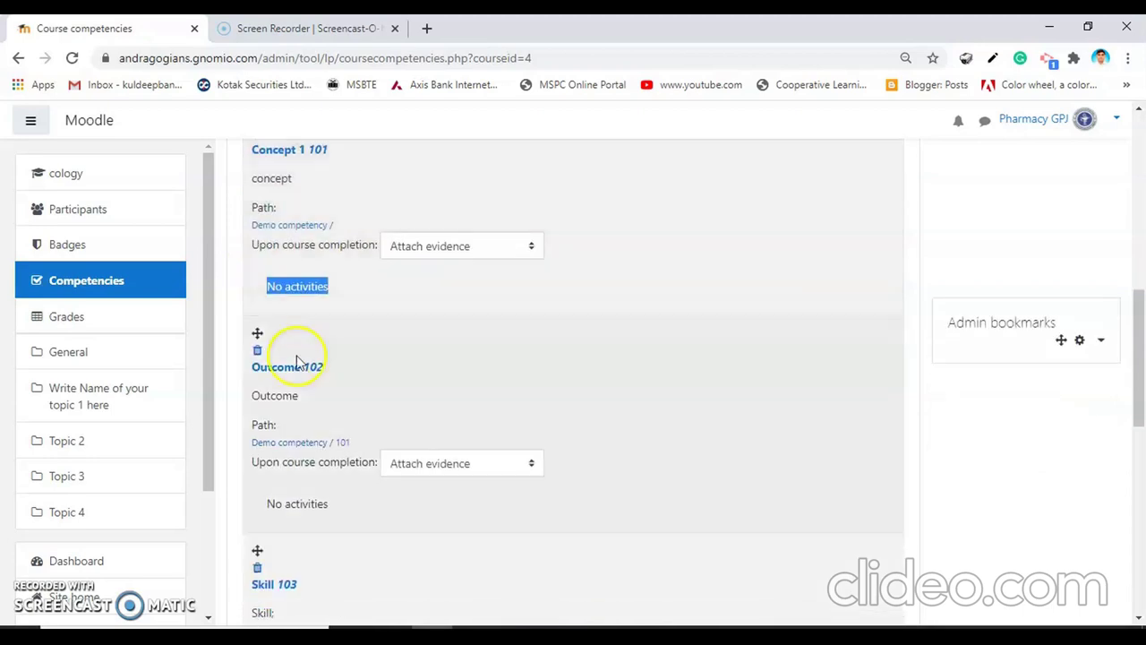
Open the settings of the Definitions book in the course's first topic for editing.
{"action": "left_click", "coordinate": [81, 395]}
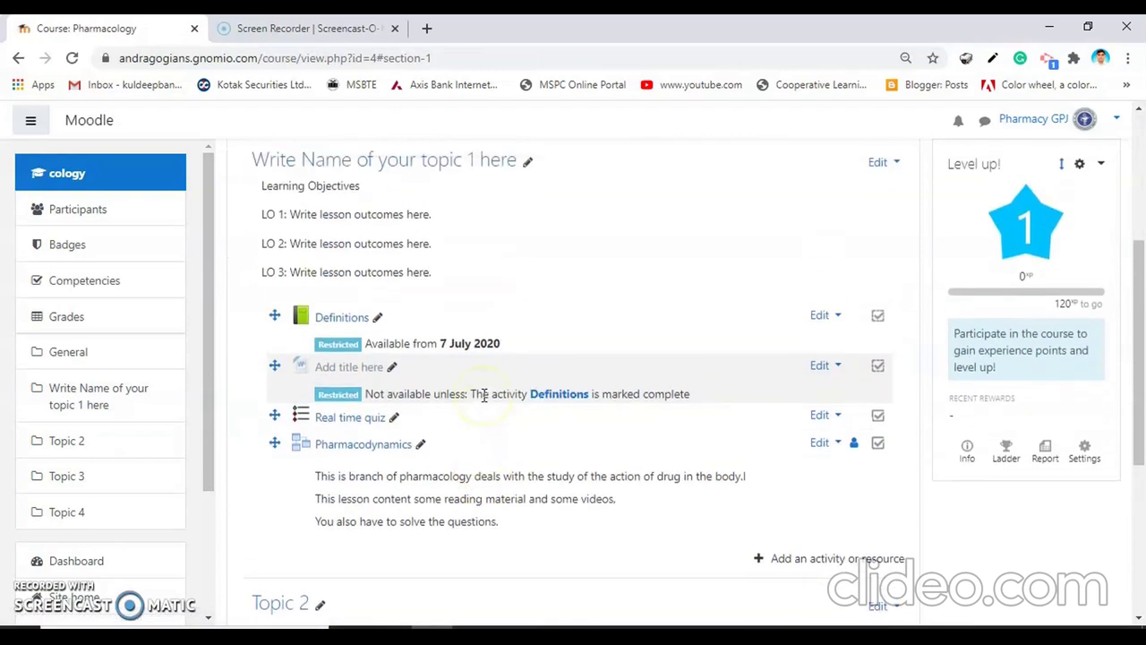
{"action": "scroll", "coordinate": [383, 320], "scroll_direction": "up", "scroll_amount": 3}
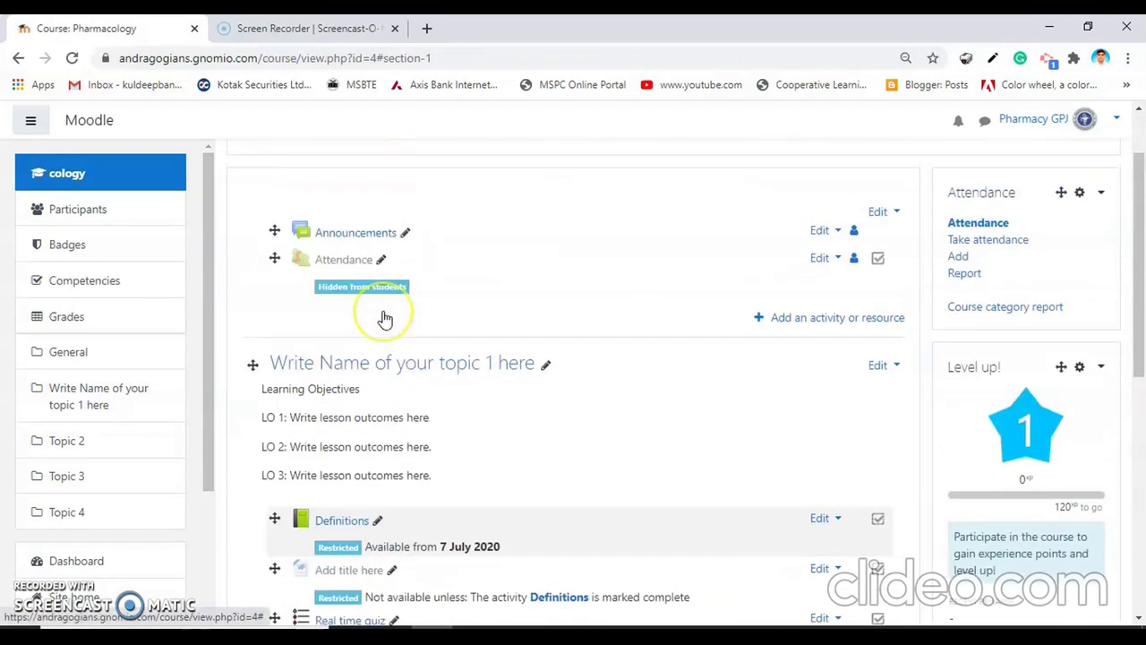
{"action": "scroll", "coordinate": [383, 358], "scroll_direction": "down", "scroll_amount": 3}
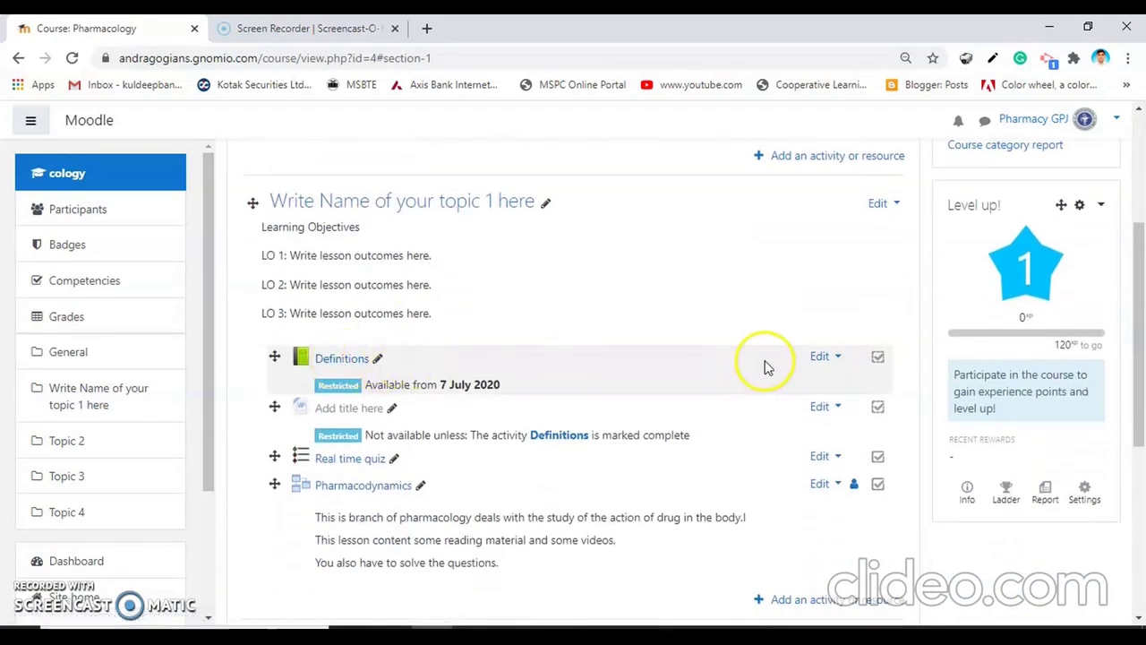
{"action": "left_click", "coordinate": [371, 361]}
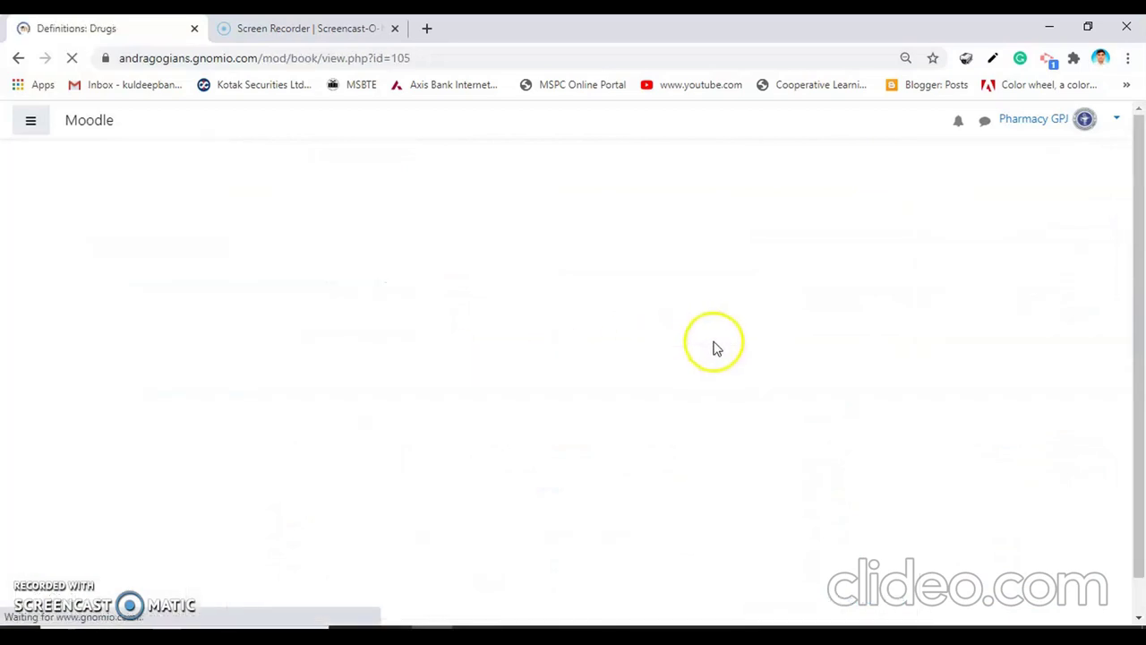
{"action": "scroll", "coordinate": [780, 341], "scroll_direction": "down", "scroll_amount": 4}
{"action": "left_click", "coordinate": [886, 191]}
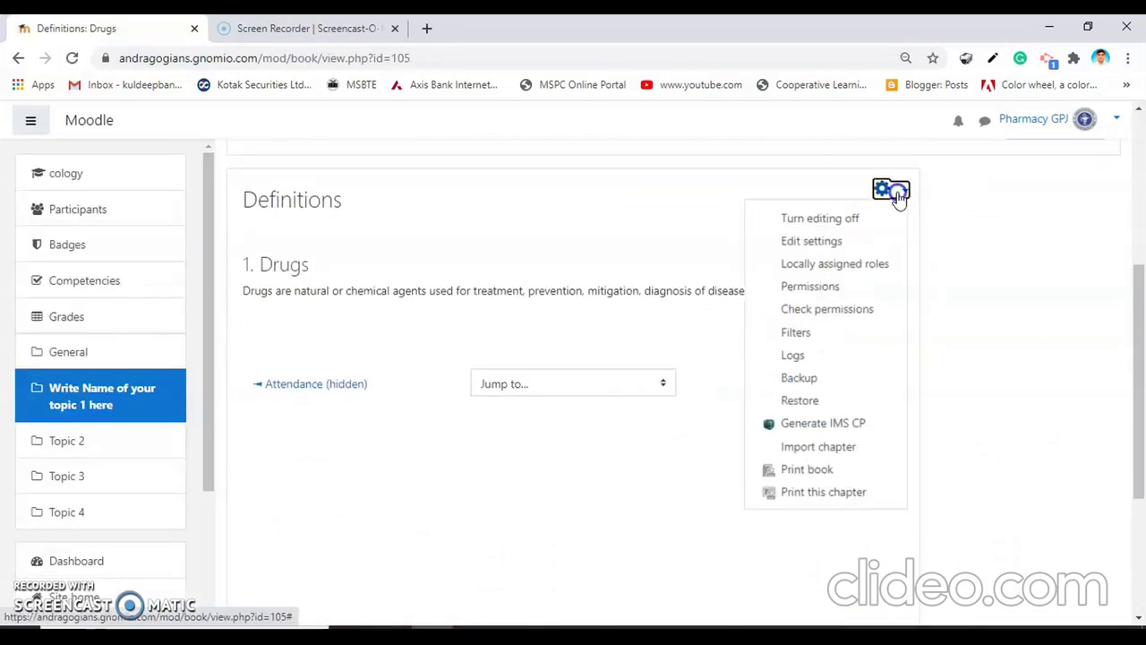
{"action": "left_click", "coordinate": [785, 244]}
{"action": "scroll", "coordinate": [583, 277], "scroll_direction": "down", "scroll_amount": 5}
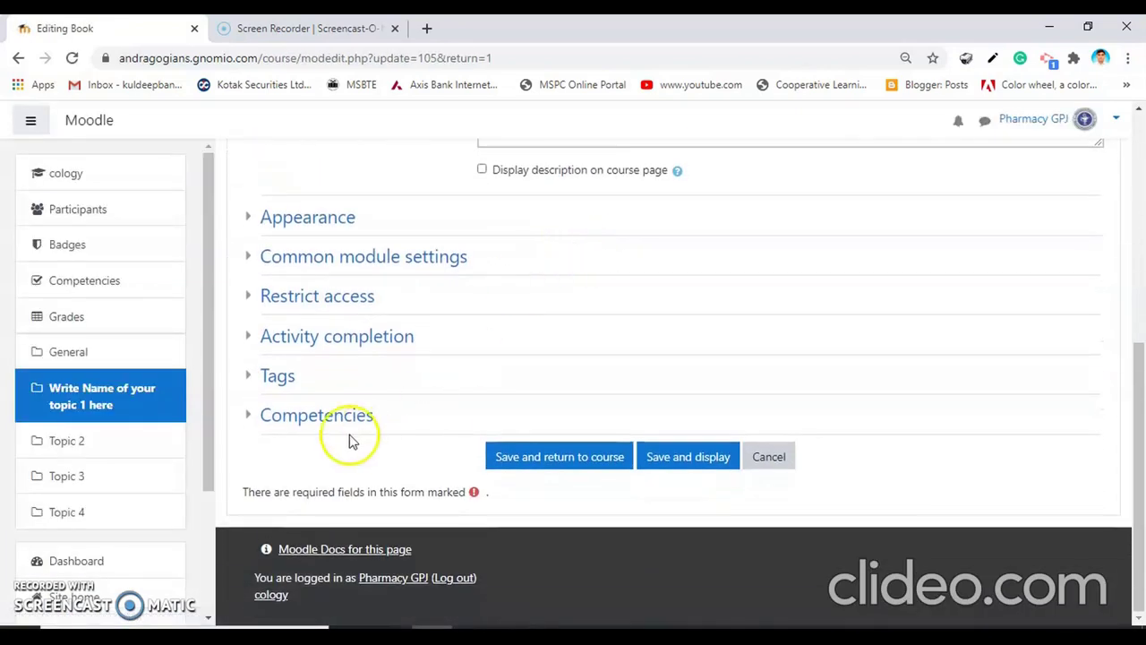
Assign the course competency Concept 1 101 to the Definitions book.
{"action": "left_click", "coordinate": [315, 417]}
{"action": "scroll", "coordinate": [614, 400], "scroll_direction": "down", "scroll_amount": 1}
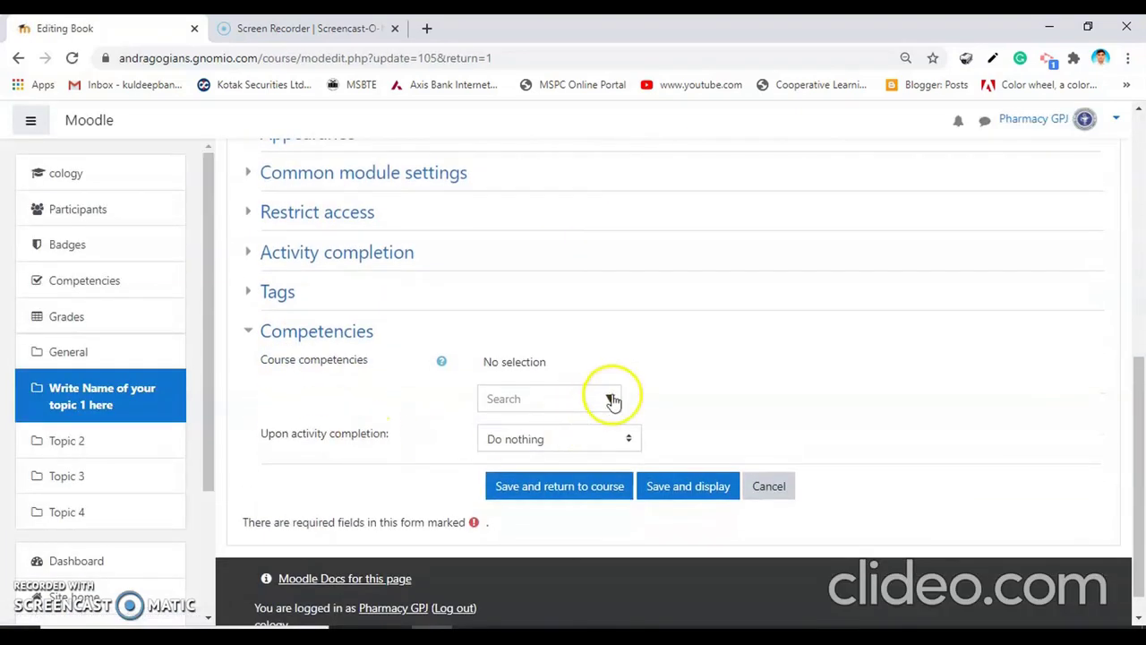
{"action": "left_click", "coordinate": [612, 400]}
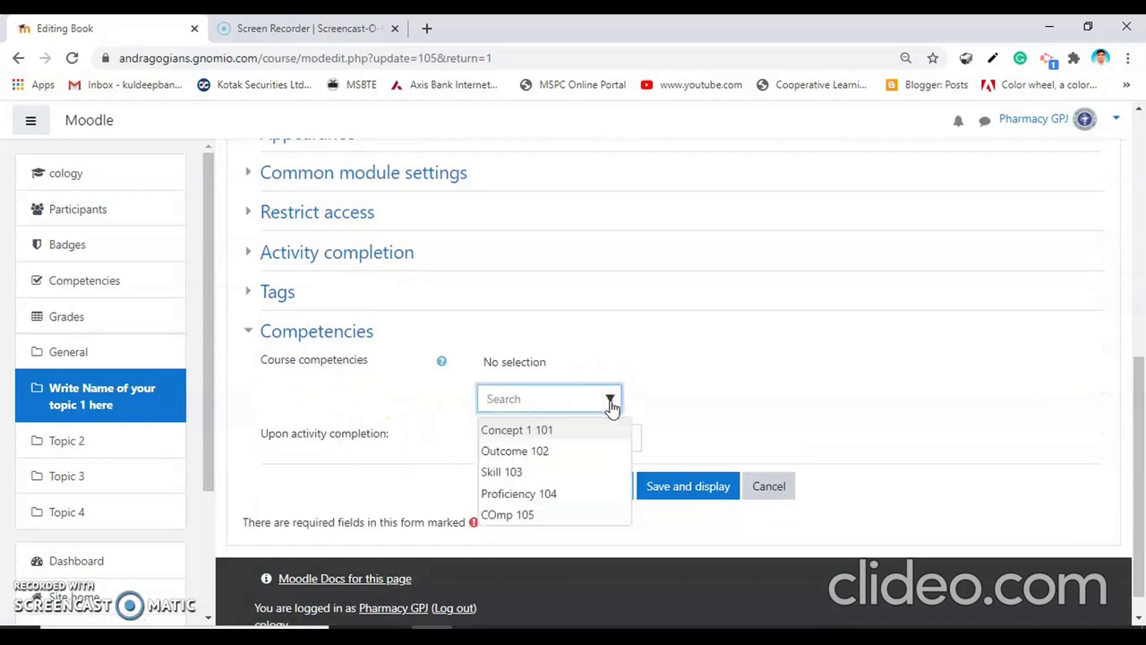
{"action": "left_click", "coordinate": [530, 431]}
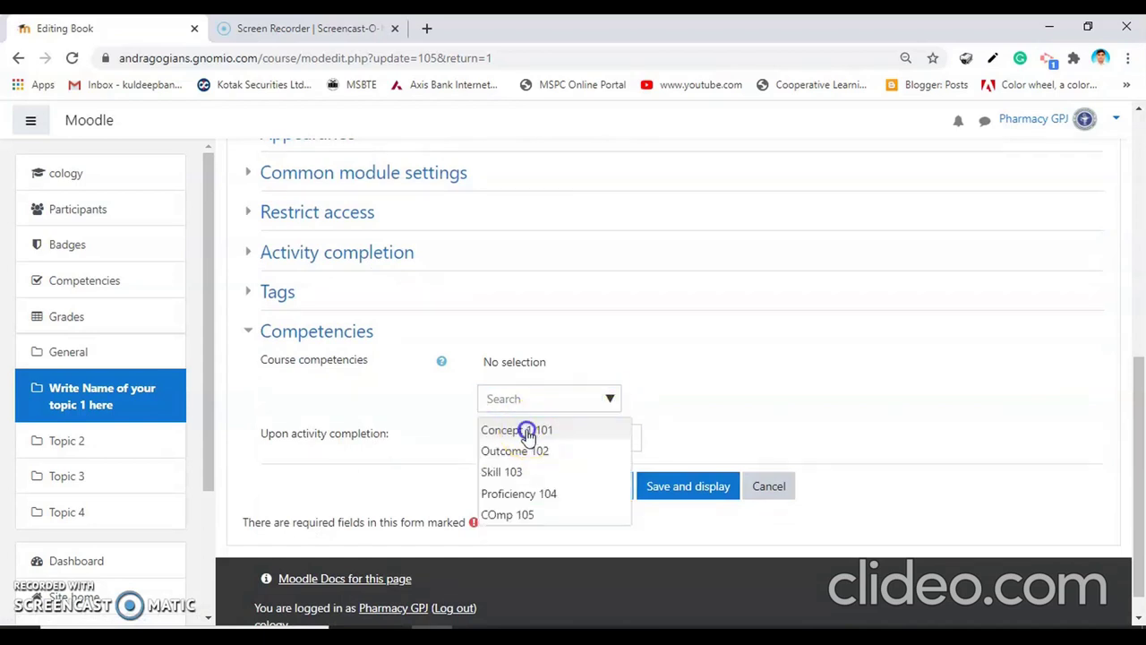
{"action": "left_click", "coordinate": [438, 397]}
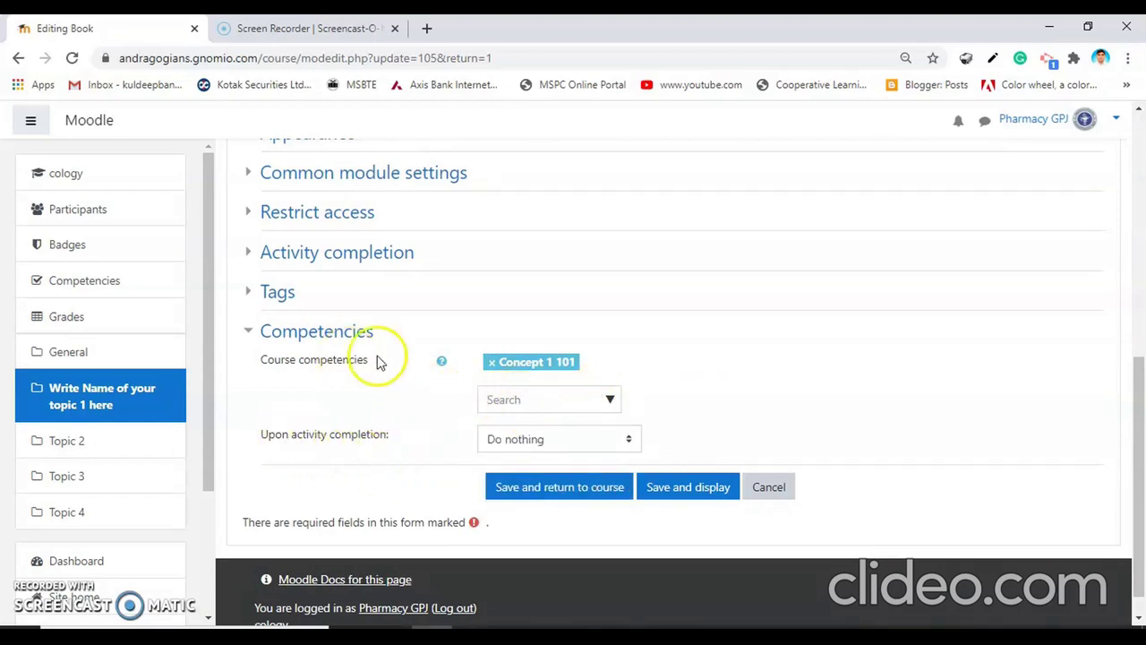
Set the Definitions book to complete the competency upon activity completion.
{"action": "left_click_drag", "start_coordinate": [264, 445], "coordinate": [395, 441]}
{"action": "scroll", "coordinate": [417, 439], "scroll_direction": "up", "scroll_amount": 5}
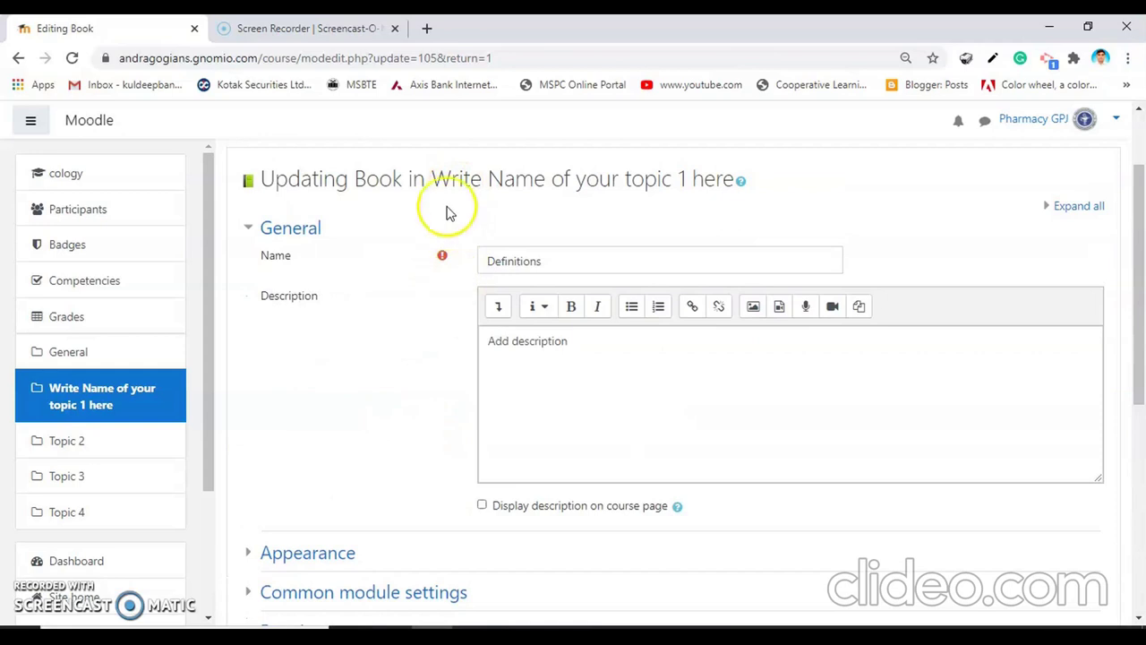
{"action": "scroll", "coordinate": [476, 382], "scroll_direction": "down", "scroll_amount": 5}
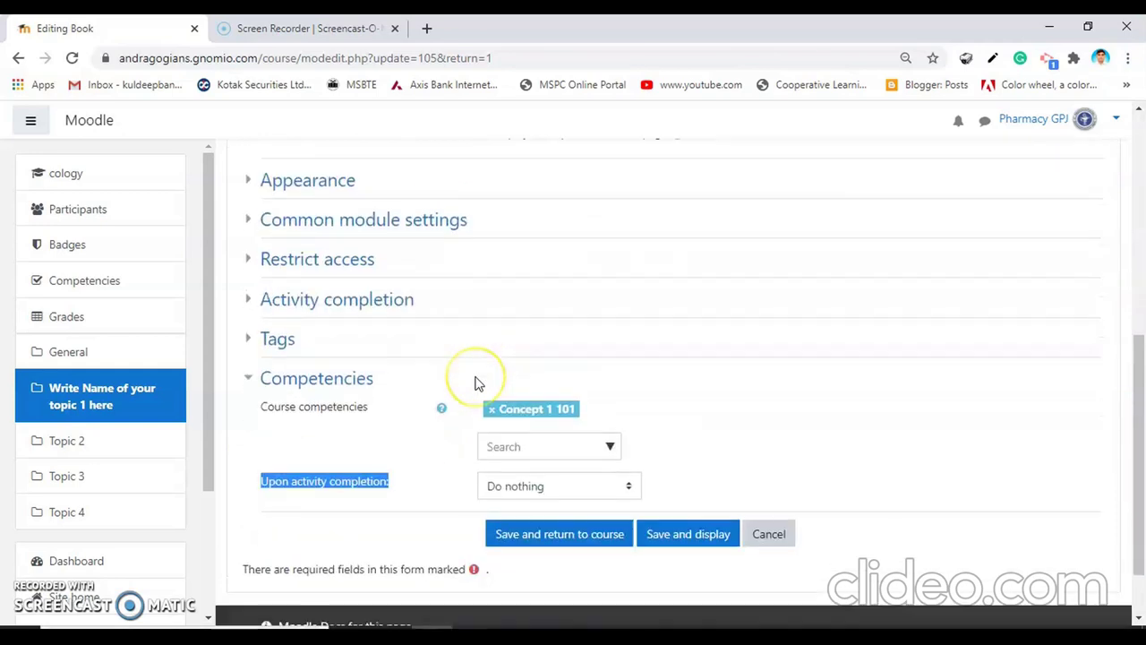
{"action": "left_click", "coordinate": [570, 409]}
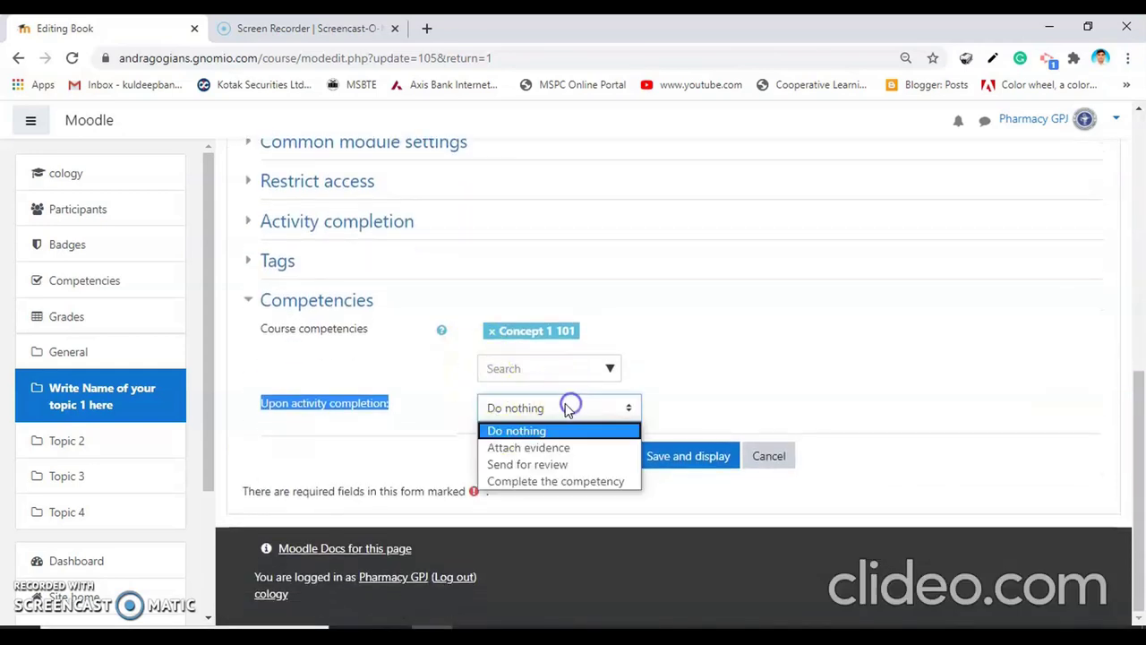
{"action": "left_click", "coordinate": [530, 468]}
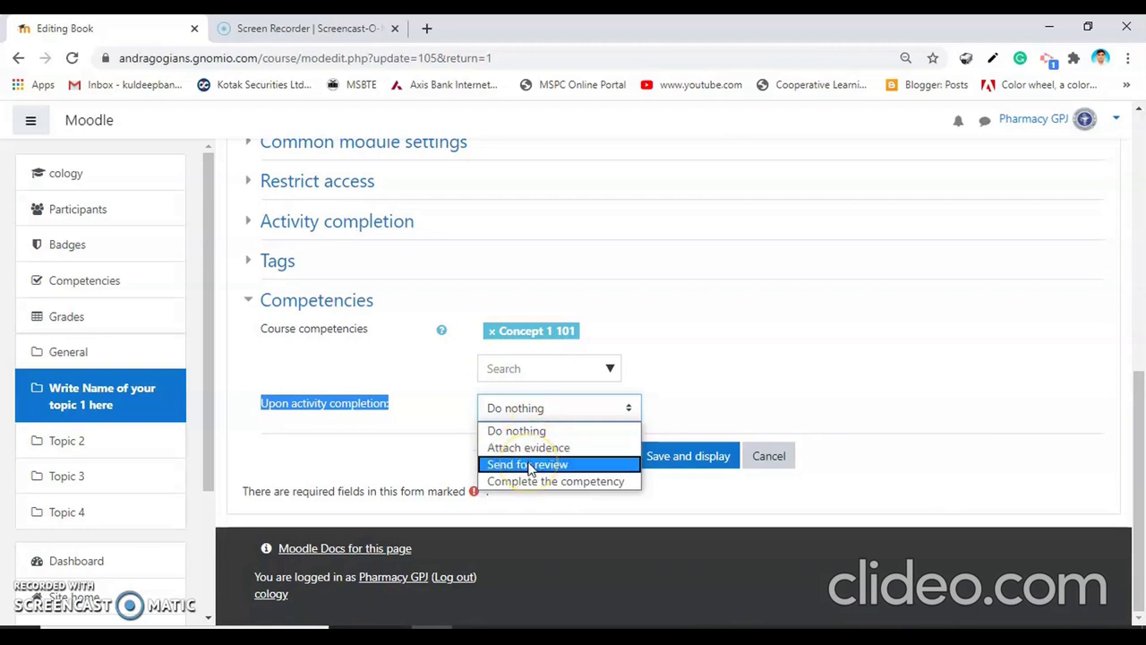
{"action": "left_click", "coordinate": [533, 484]}
{"action": "left_click", "coordinate": [531, 483]}
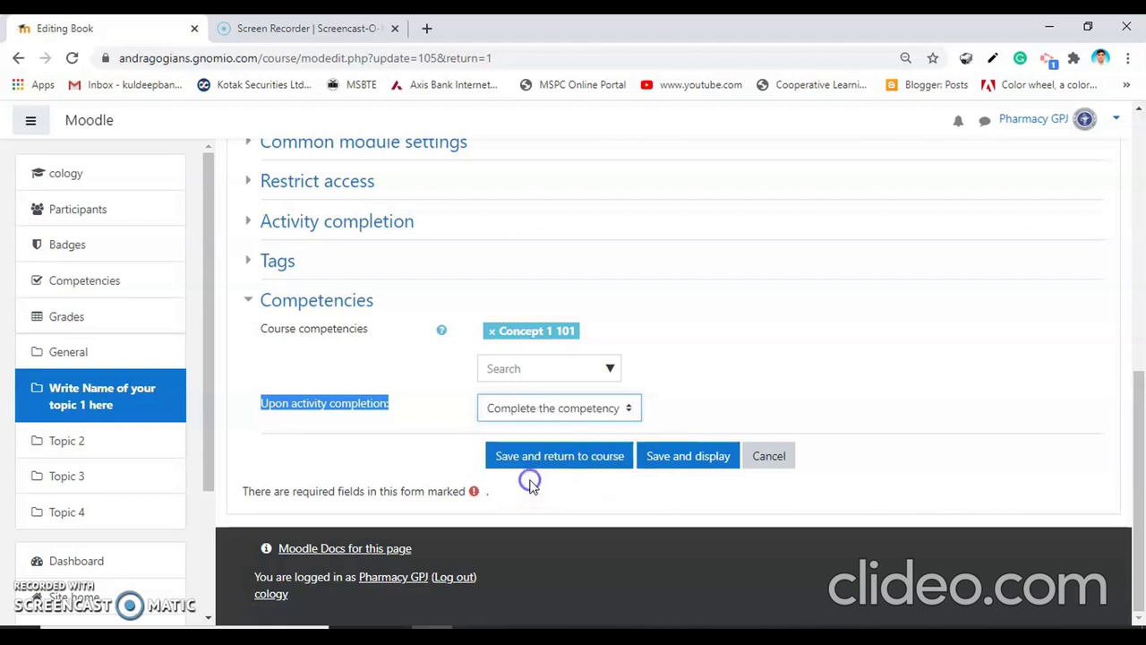
Save the Definitions book's settings and open the settings of the Real time quiz for editing.
{"action": "left_click", "coordinate": [658, 461]}
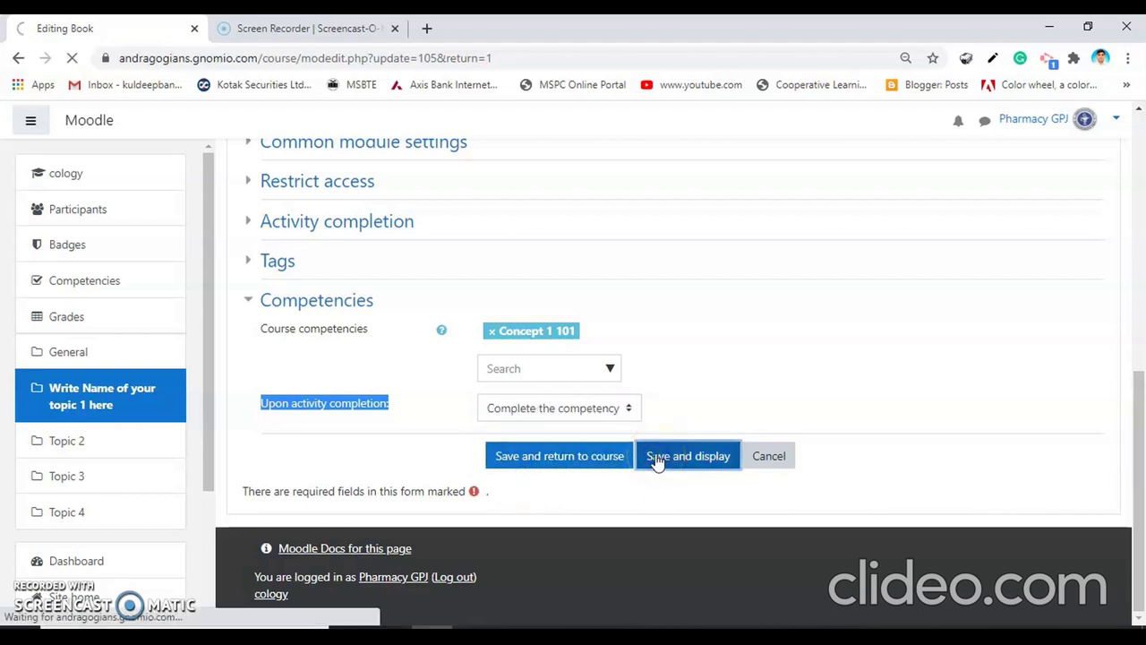
{"action": "scroll", "coordinate": [882, 437], "scroll_direction": "down", "scroll_amount": 5}
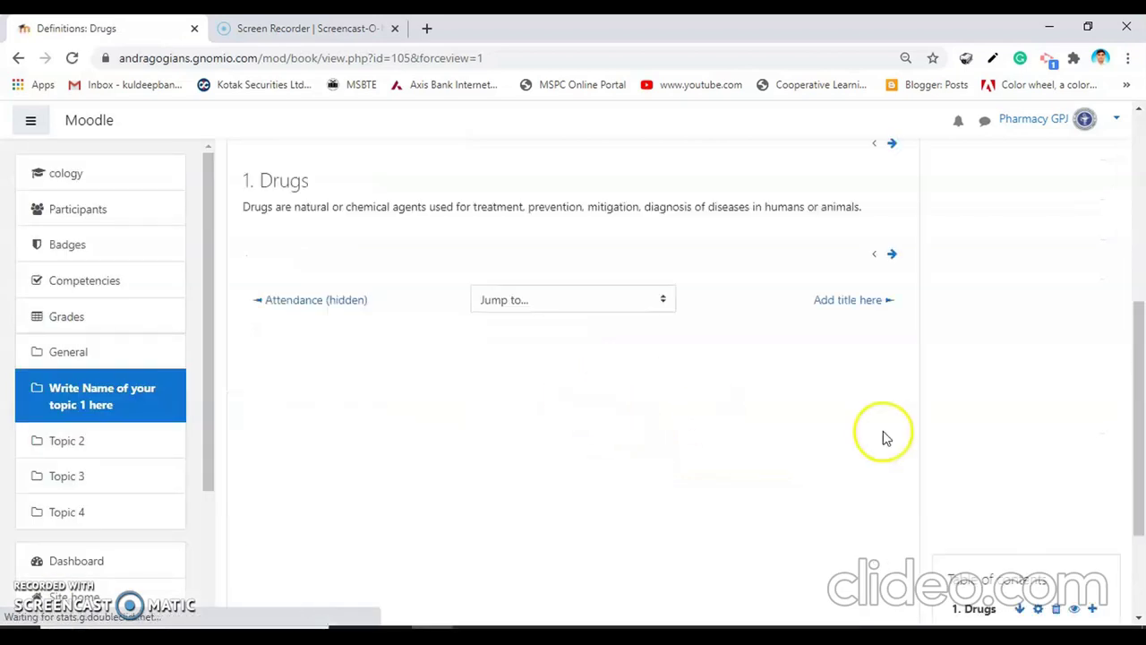
{"action": "left_click", "coordinate": [853, 302]}
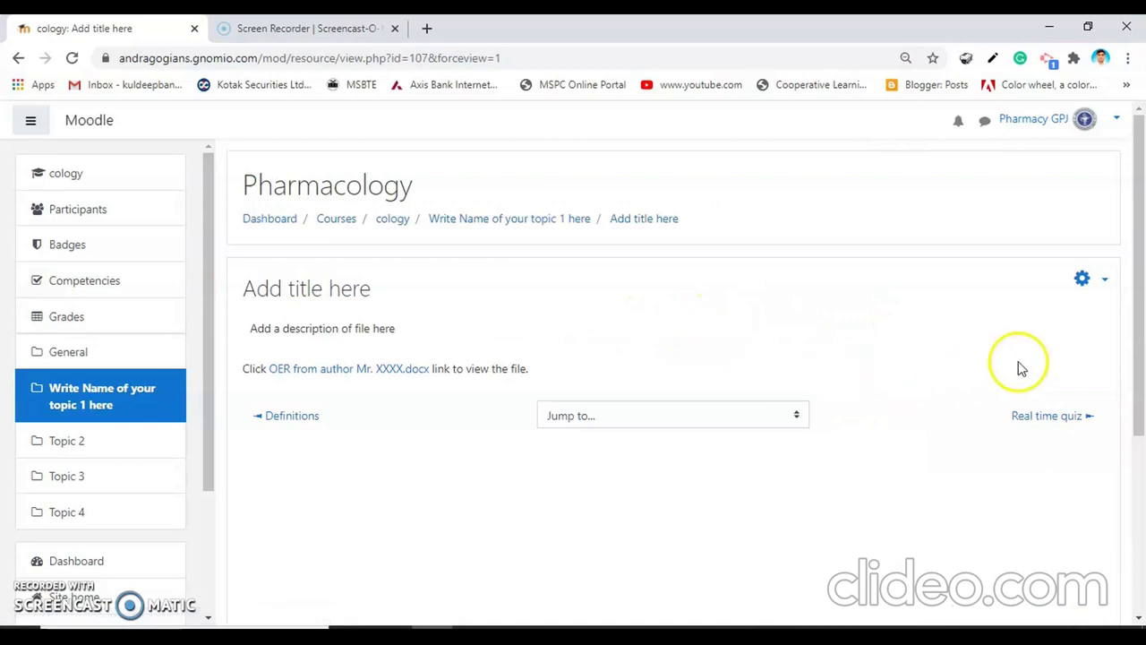
{"action": "left_click", "coordinate": [1042, 416]}
{"action": "scroll", "coordinate": [567, 409], "scroll_direction": "down", "scroll_amount": 1}
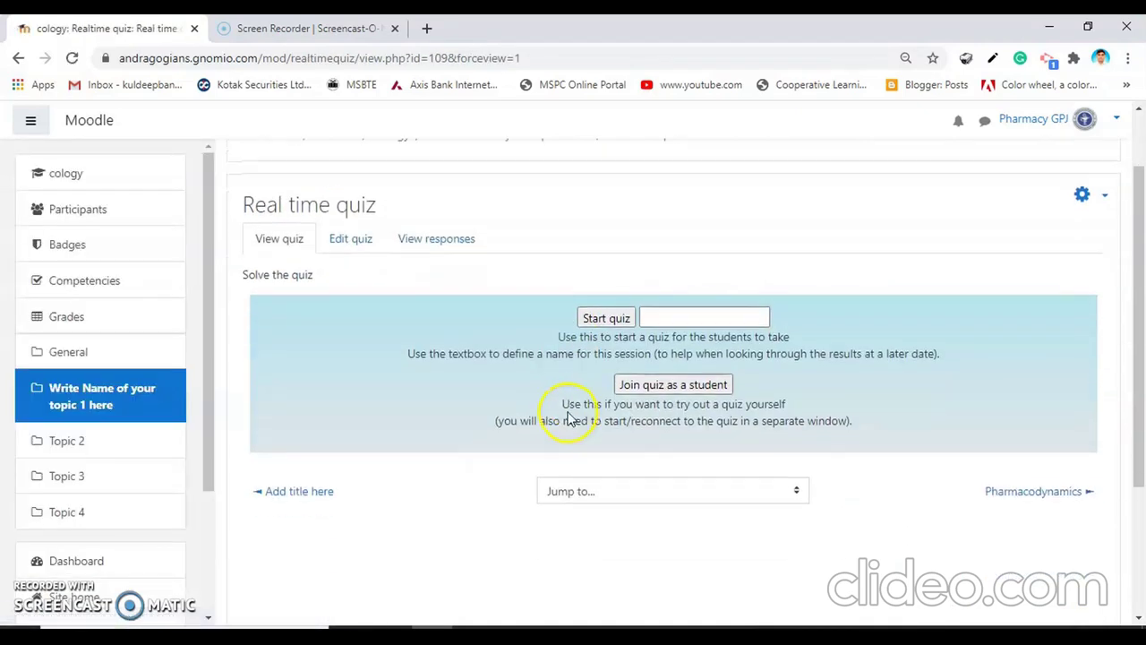
{"action": "left_click", "coordinate": [1084, 197]}
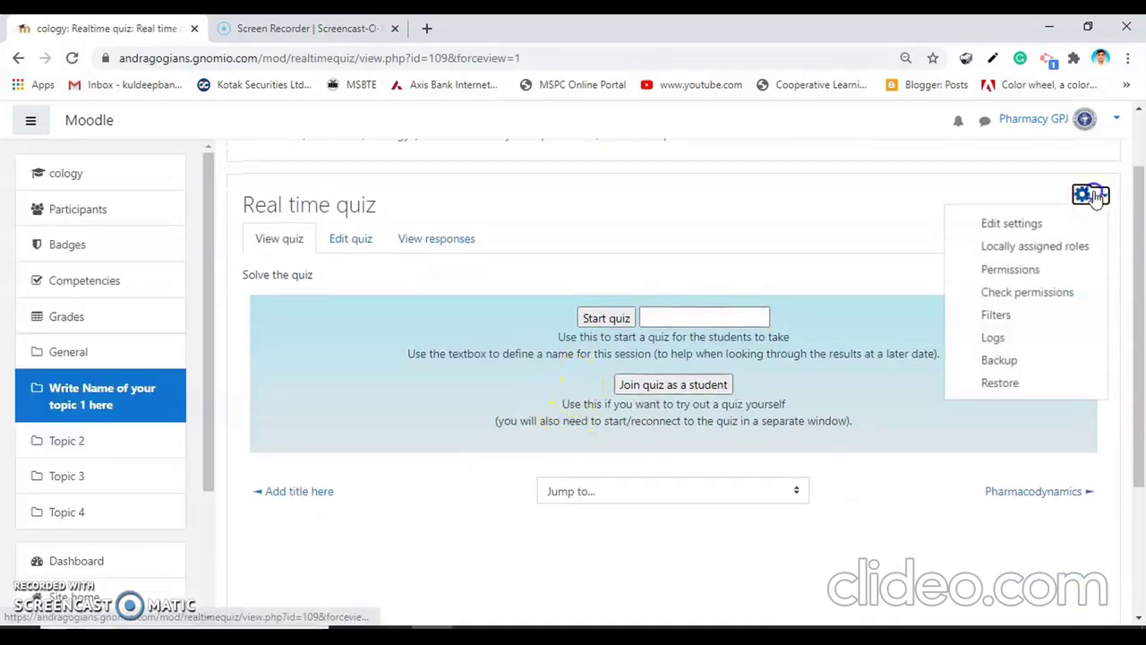
{"action": "left_click", "coordinate": [1021, 224]}
Assign the course competency Outcome 102 to the Real time quiz.
{"action": "scroll", "coordinate": [425, 298], "scroll_direction": "down", "scroll_amount": 5}
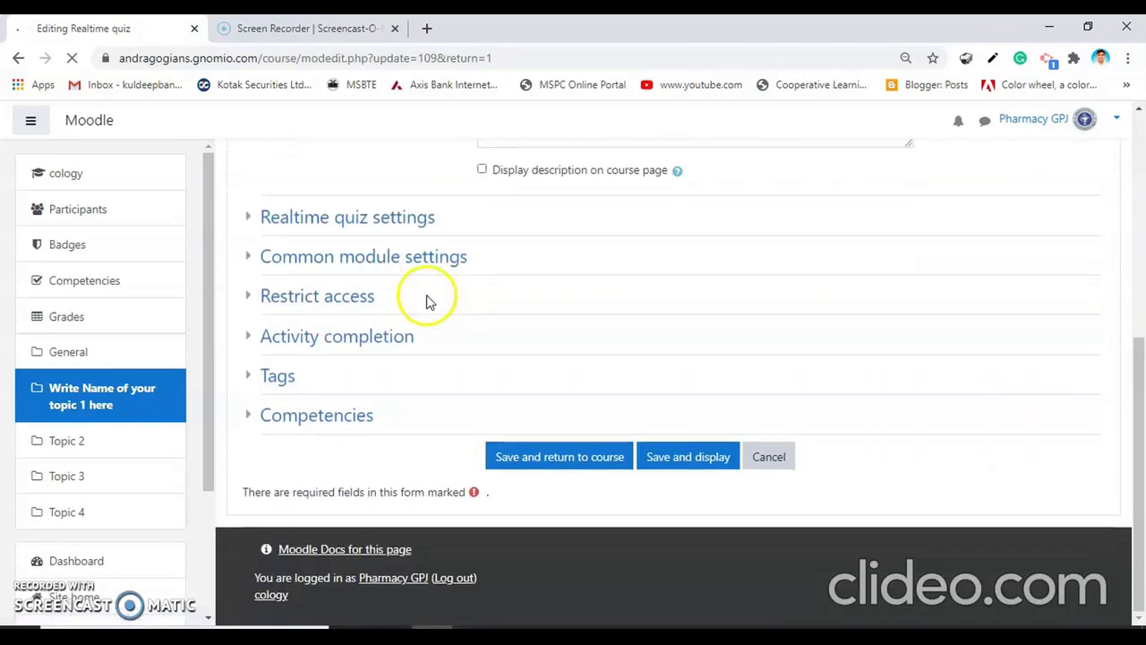
{"action": "left_click", "coordinate": [332, 447]}
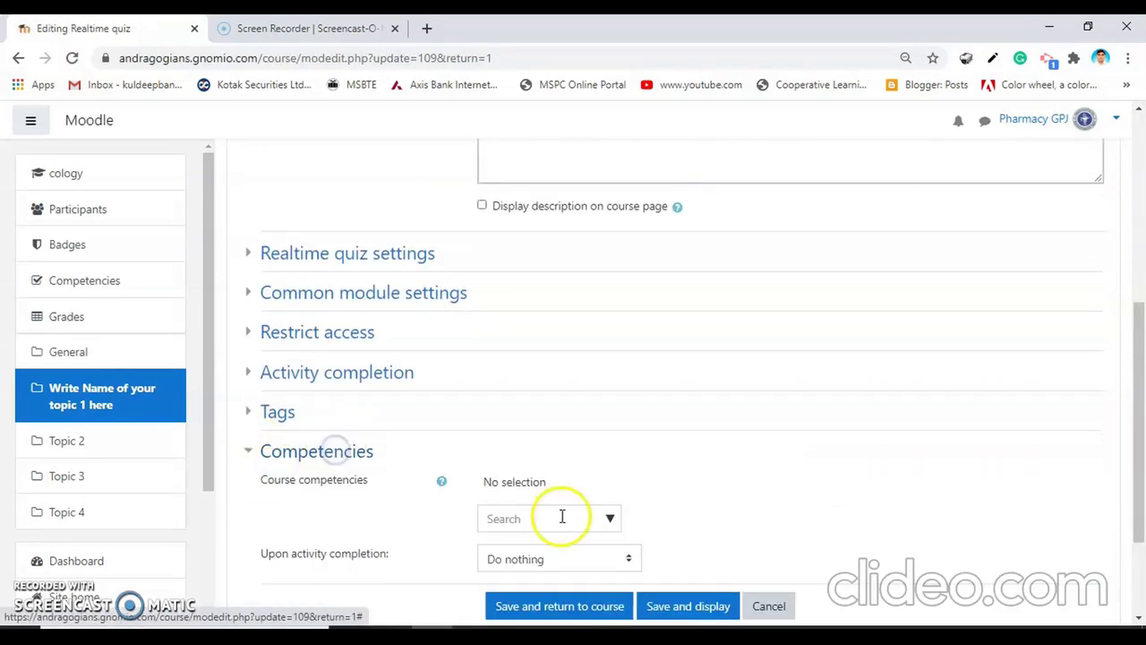
{"action": "left_click", "coordinate": [611, 519]}
{"action": "scroll", "coordinate": [582, 546], "scroll_direction": "down", "scroll_amount": 1}
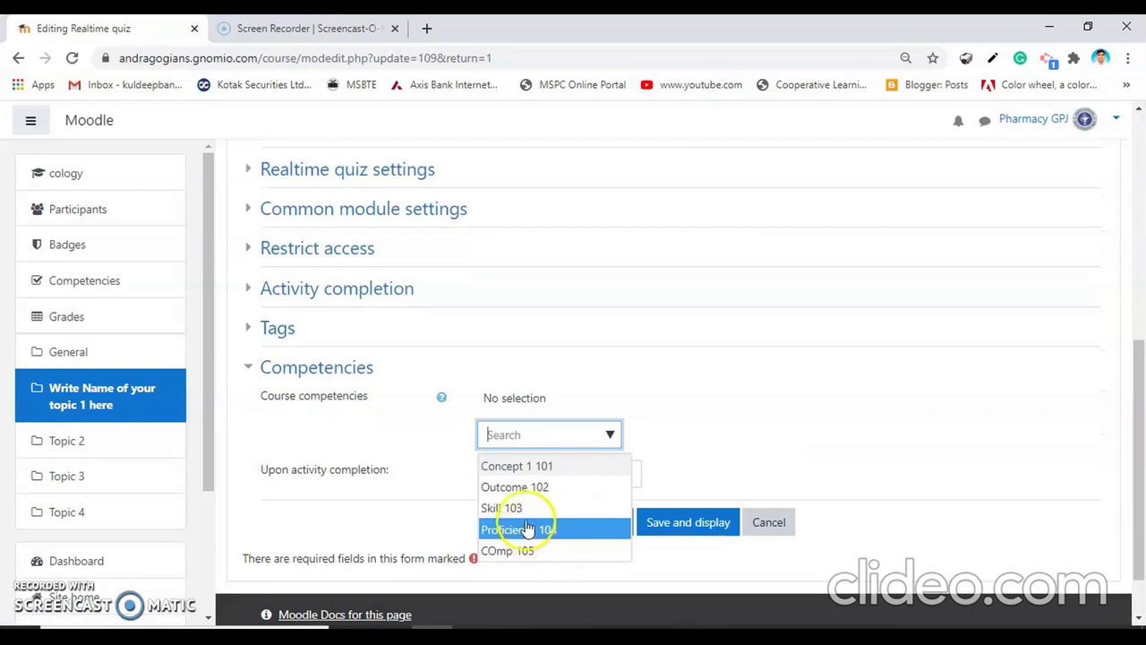
{"action": "left_click", "coordinate": [523, 486]}
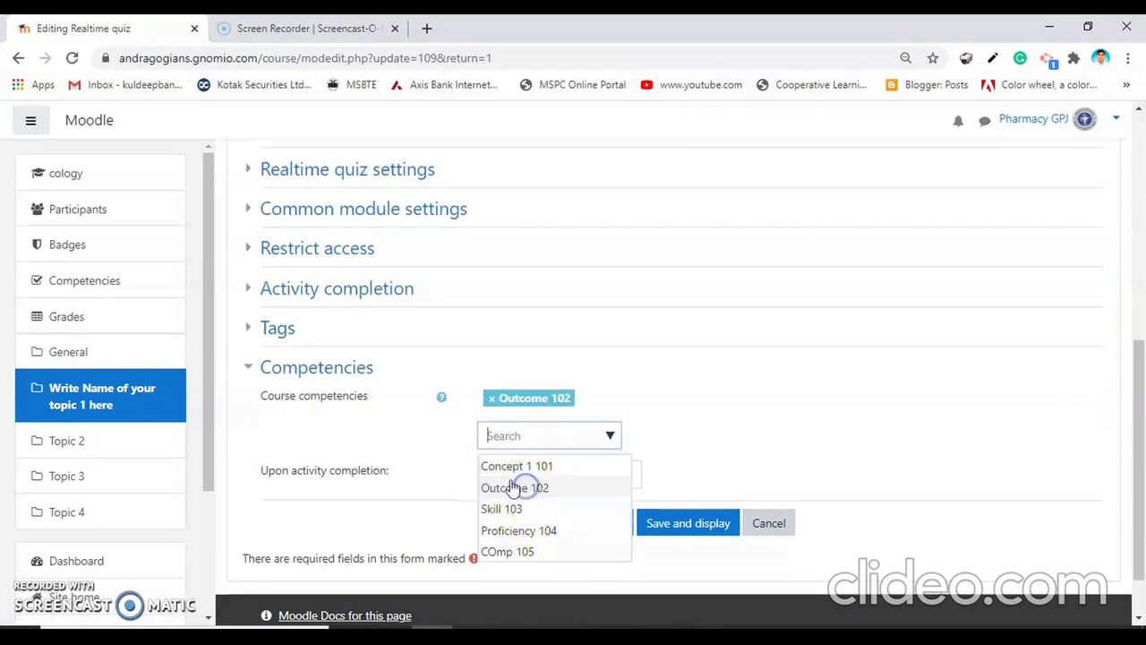
Set the Real time quiz to complete the competency upon activity completion, then save and return to the course.
{"action": "left_click", "coordinate": [609, 474]}
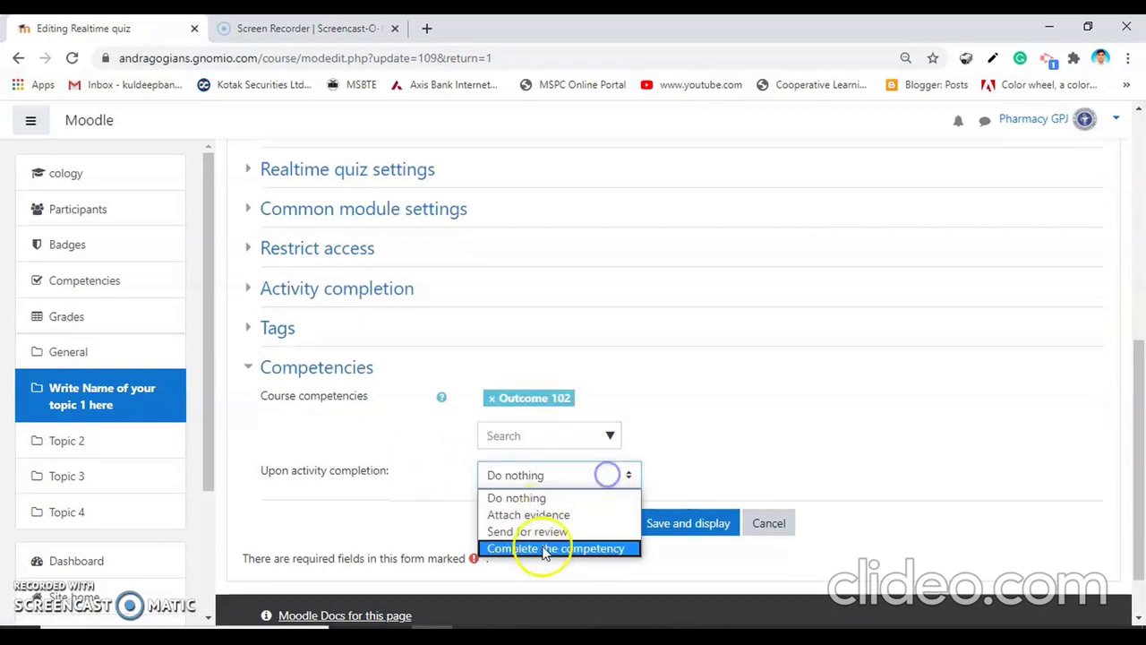
{"action": "left_click", "coordinate": [547, 549]}
{"action": "left_click", "coordinate": [602, 531]}
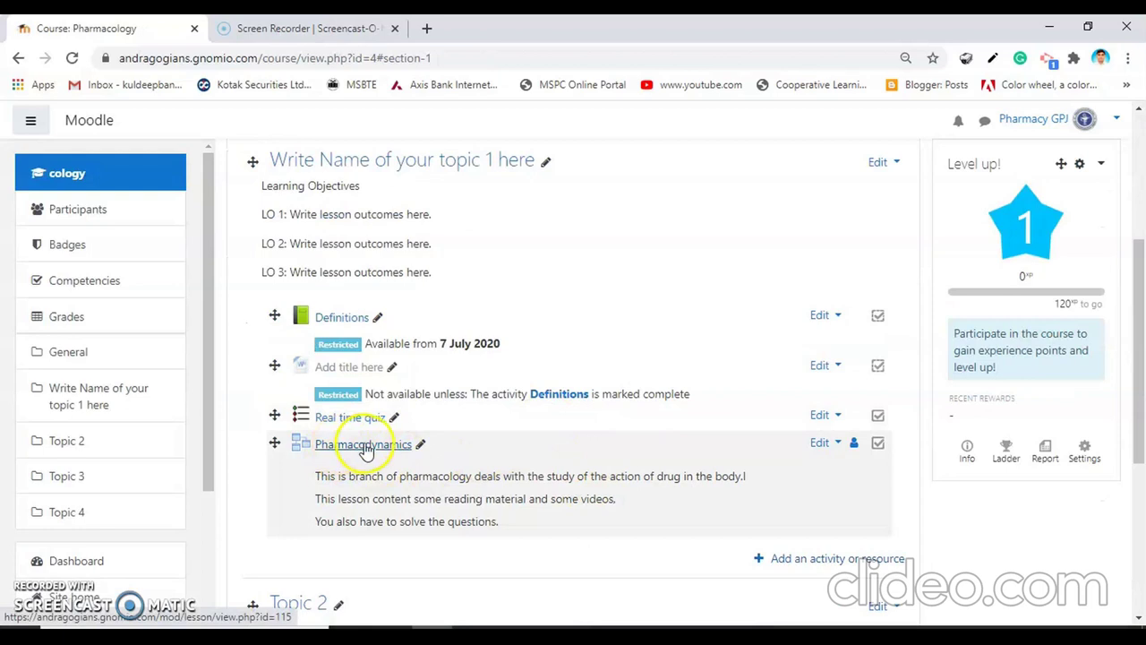
Open the Pharmacodynamics lesson's settings and assign it the course competency Skill 103.
{"action": "left_click", "coordinate": [821, 445]}
{"action": "left_click", "coordinate": [793, 468]}
{"action": "scroll", "coordinate": [549, 403], "scroll_direction": "down", "scroll_amount": 15}
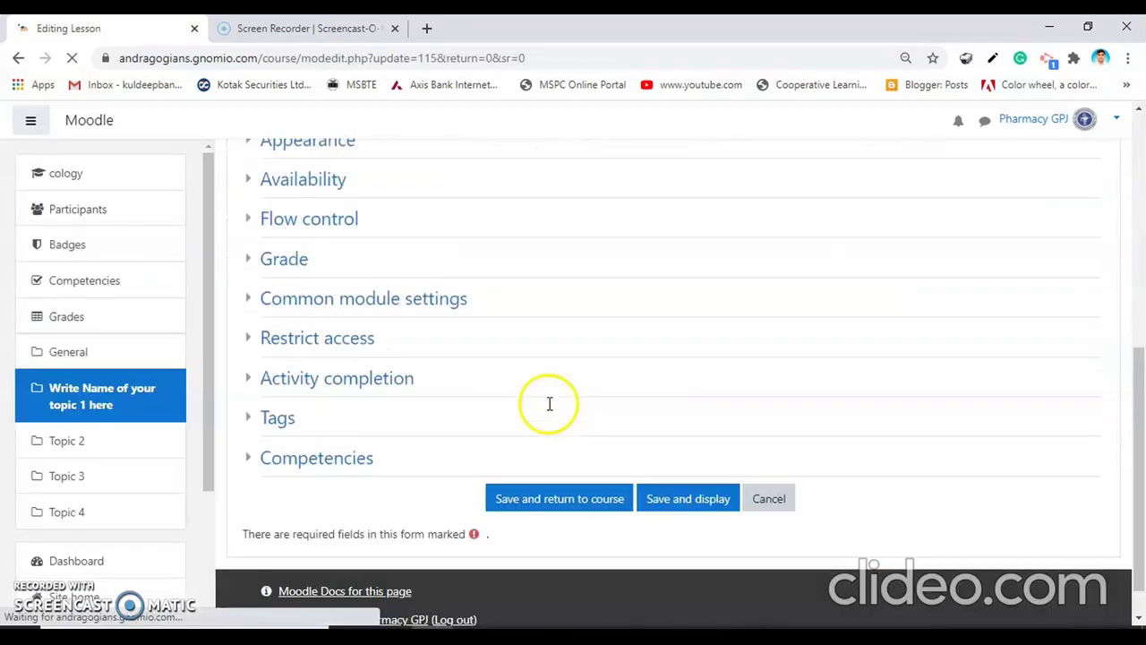
{"action": "left_click", "coordinate": [333, 432]}
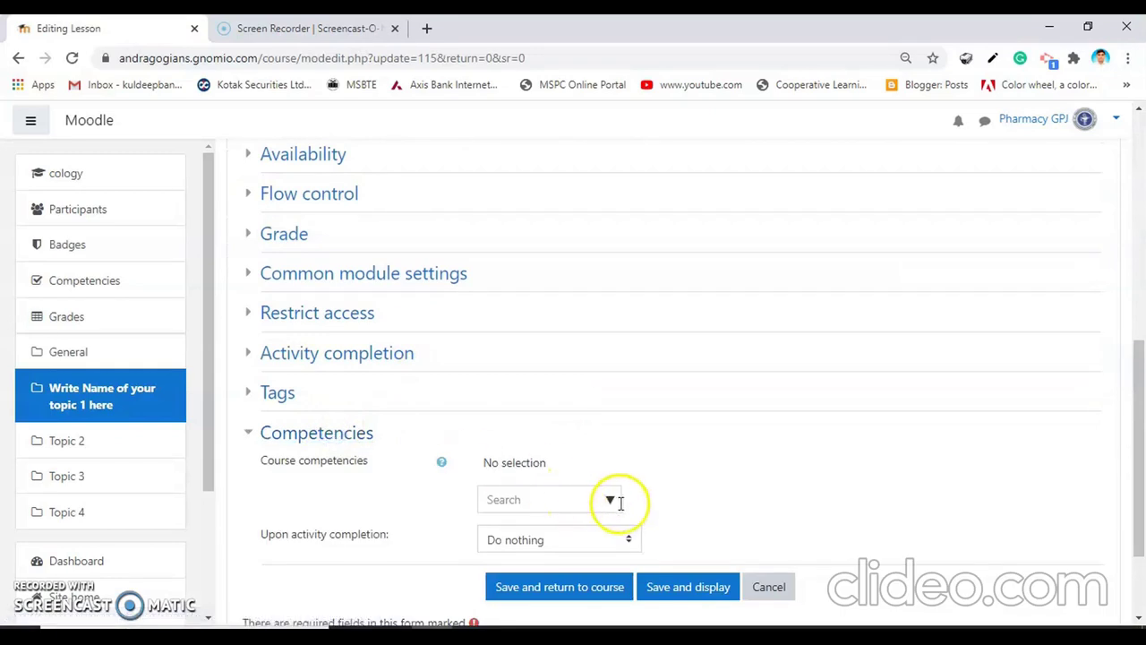
{"action": "left_click", "coordinate": [608, 503]}
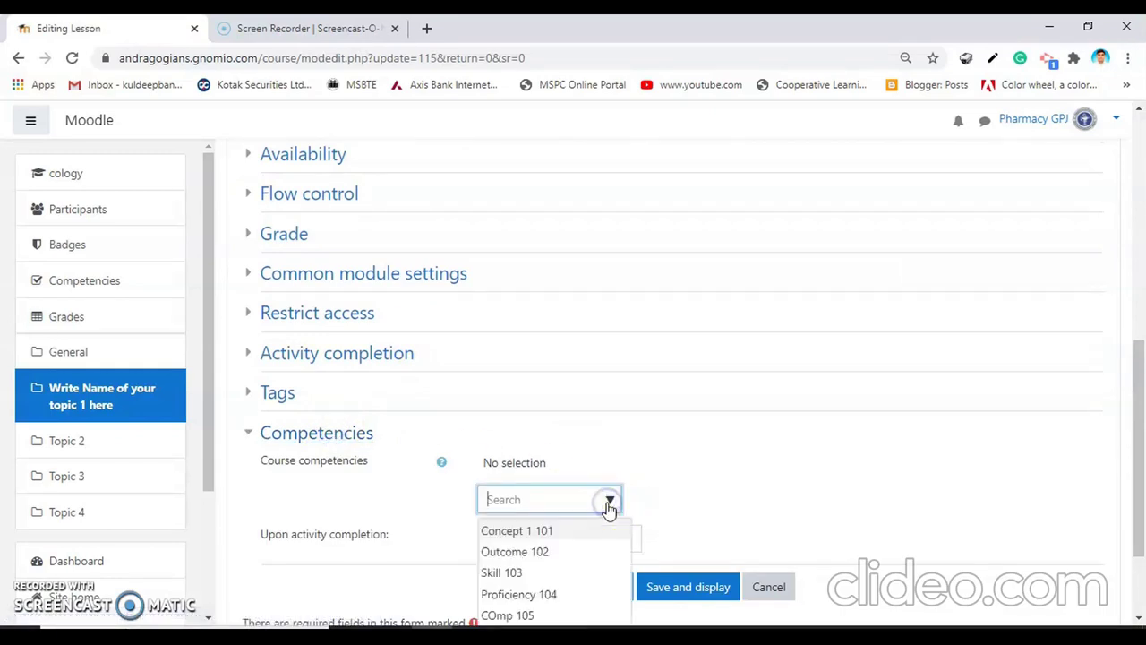
{"action": "left_click", "coordinate": [549, 574]}
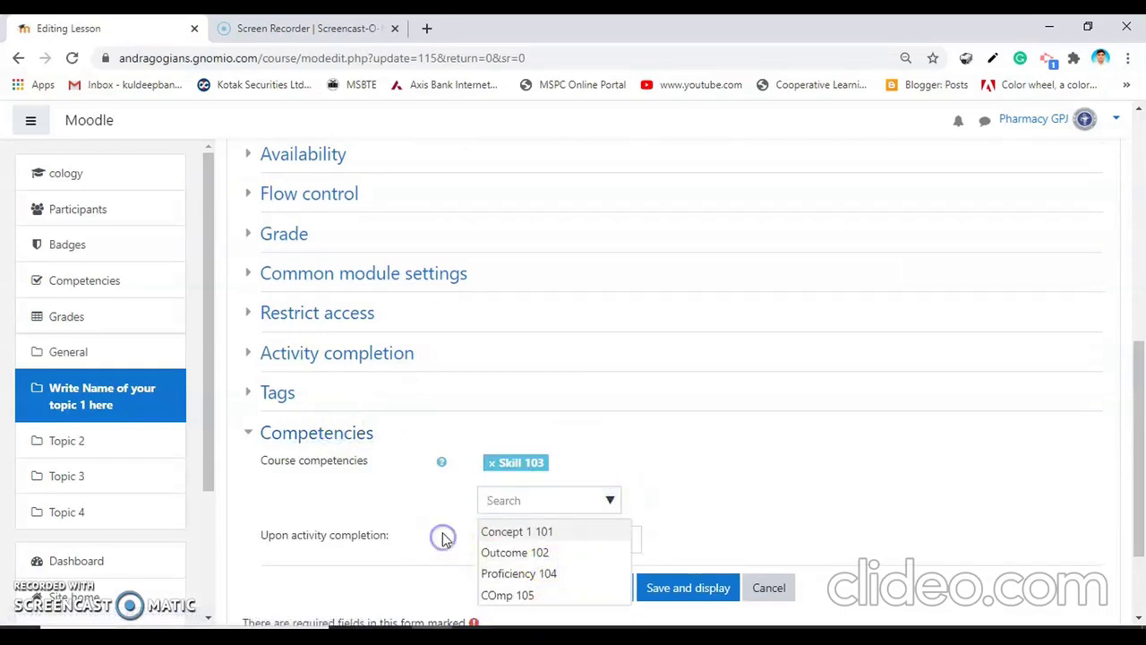
{"action": "left_click", "coordinate": [442, 537]}
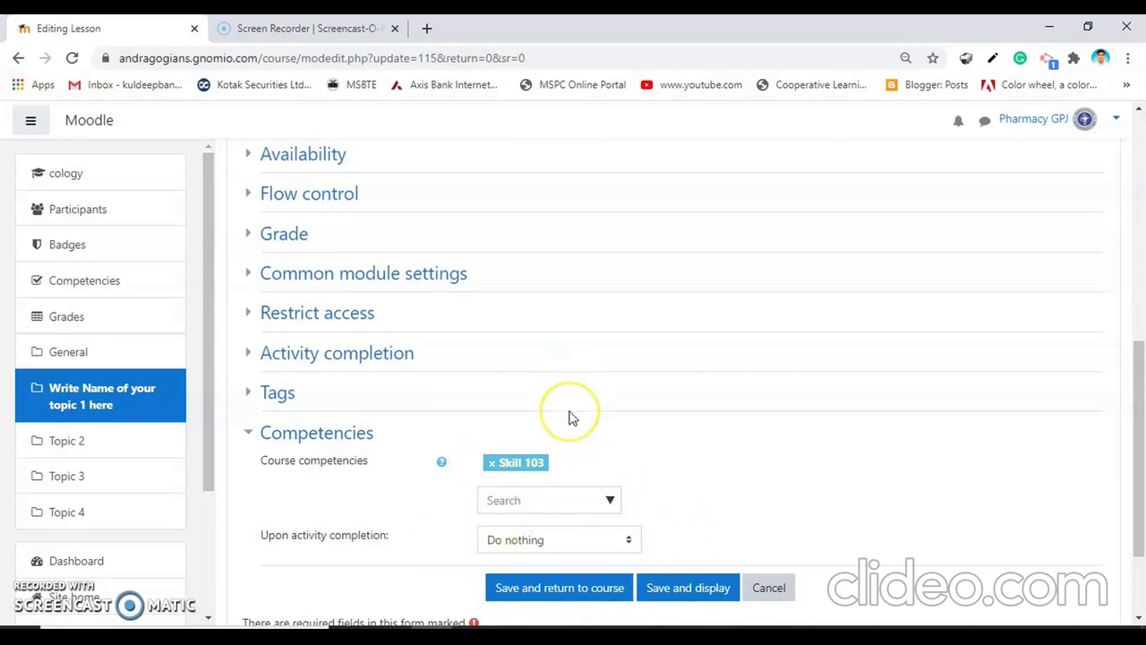
Set the Pharmacodynamics lesson to complete the competency upon activity completion, then save and return to the course.
{"action": "left_click", "coordinate": [574, 548]}
{"action": "left_click", "coordinate": [546, 614]}
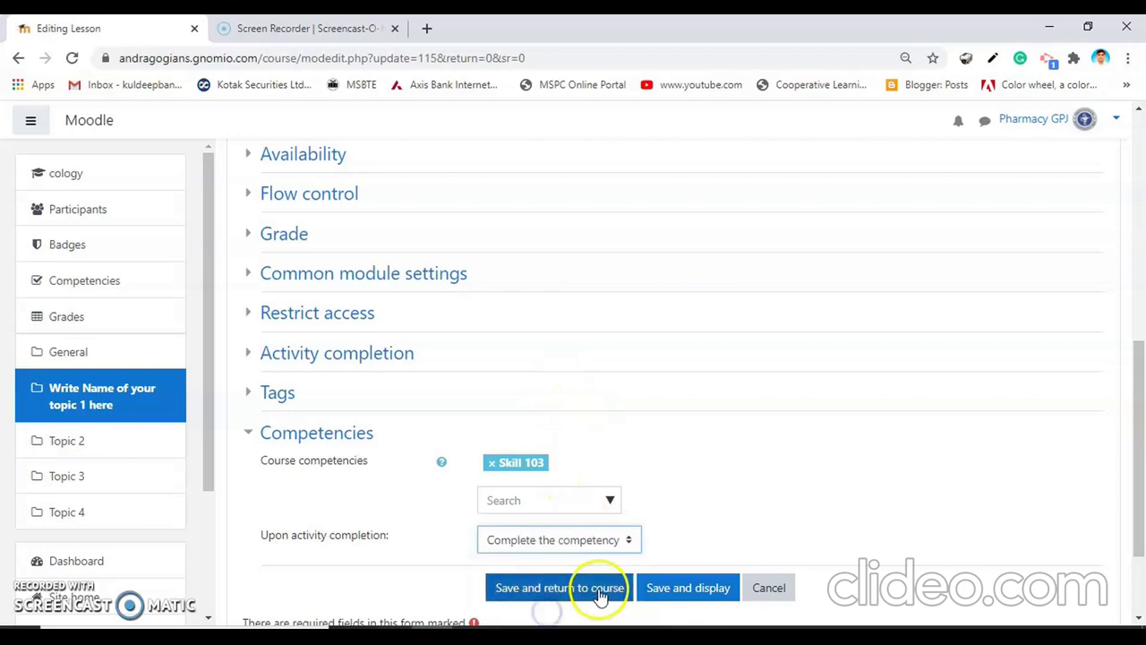
{"action": "left_click", "coordinate": [600, 587]}
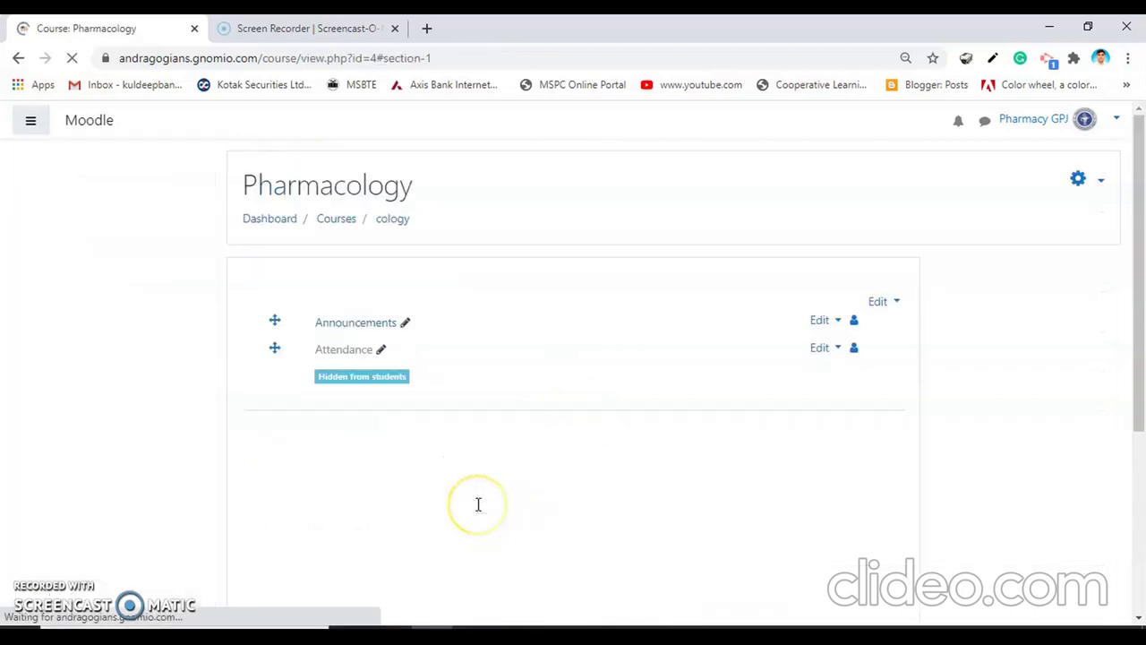
Examine which activities are linked to Concept 1 101, Outcome 102 and Skill 103 on the Pharmacology course's competencies page.
{"action": "scroll", "coordinate": [576, 475], "scroll_direction": "down", "scroll_amount": 2}
{"action": "scroll", "coordinate": [576, 470], "scroll_direction": "up", "scroll_amount": 2}
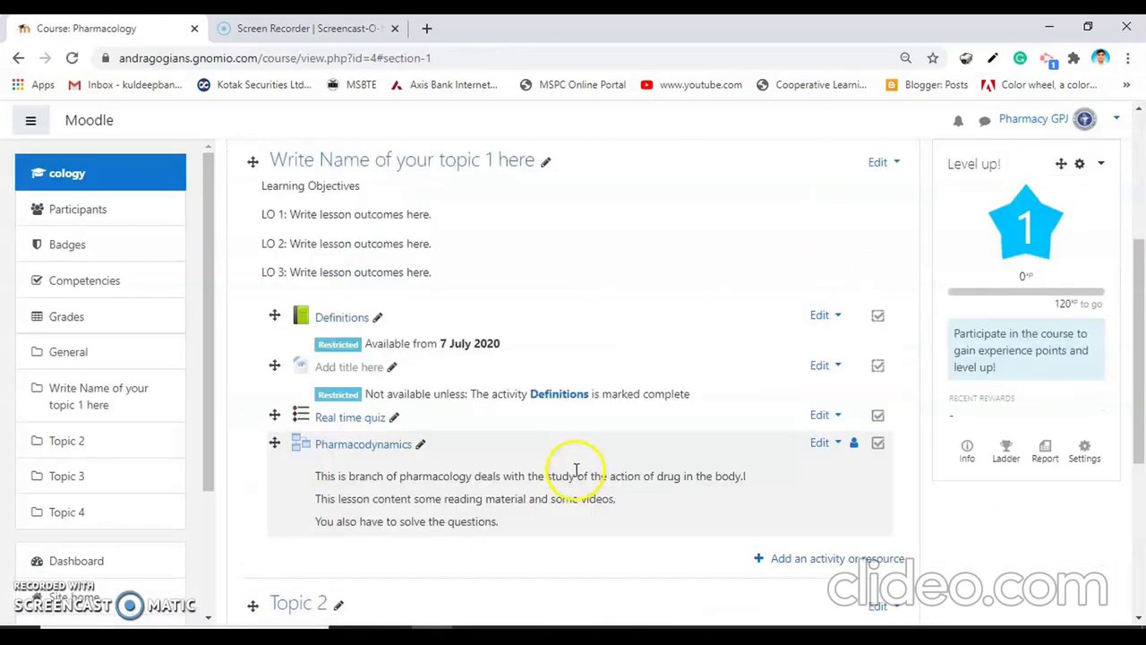
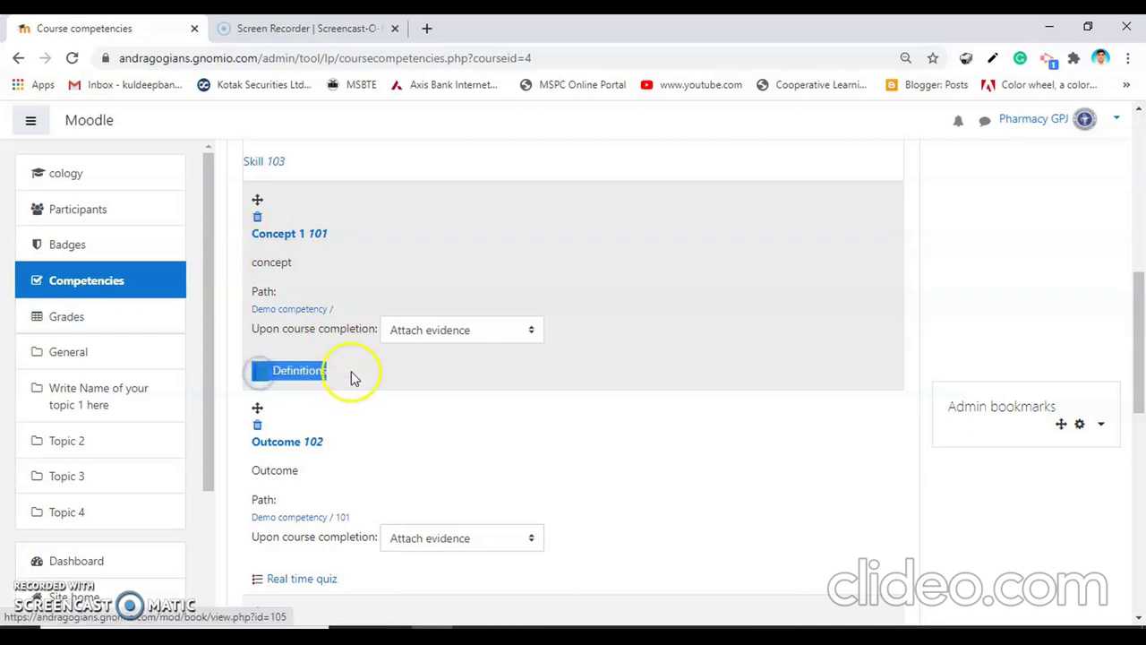
{"action": "left_click", "coordinate": [352, 376]}
{"action": "scroll", "coordinate": [352, 378], "scroll_direction": "down", "scroll_amount": 2}
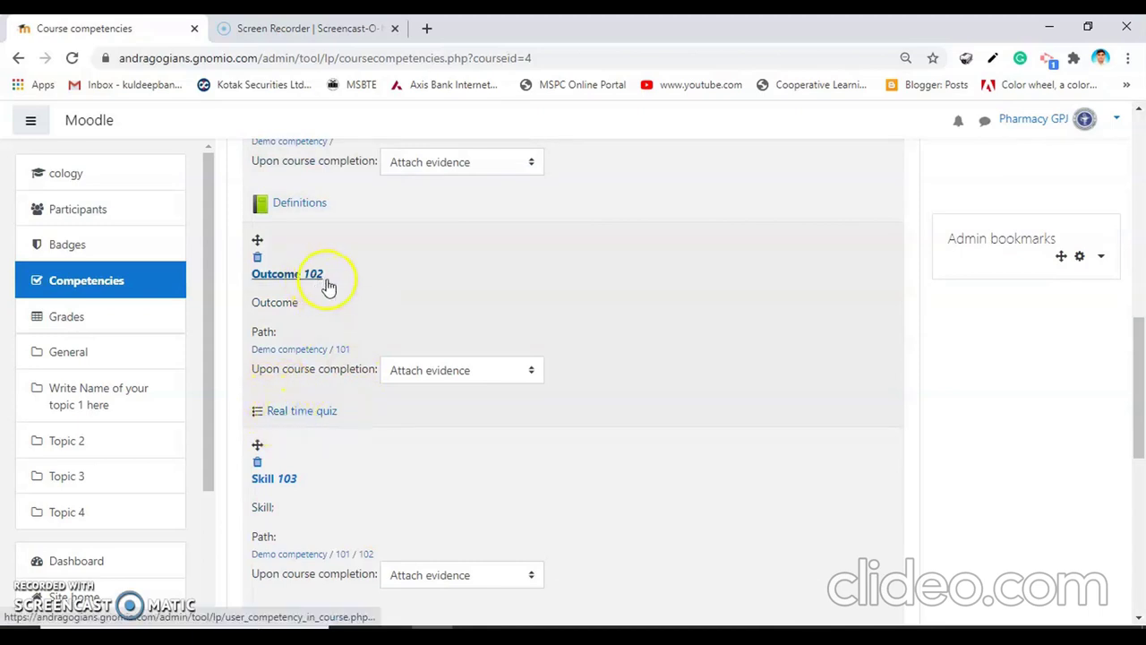
{"action": "scroll", "coordinate": [367, 488], "scroll_direction": "down", "scroll_amount": 1}
{"action": "scroll", "coordinate": [332, 398], "scroll_direction": "up", "scroll_amount": 2}
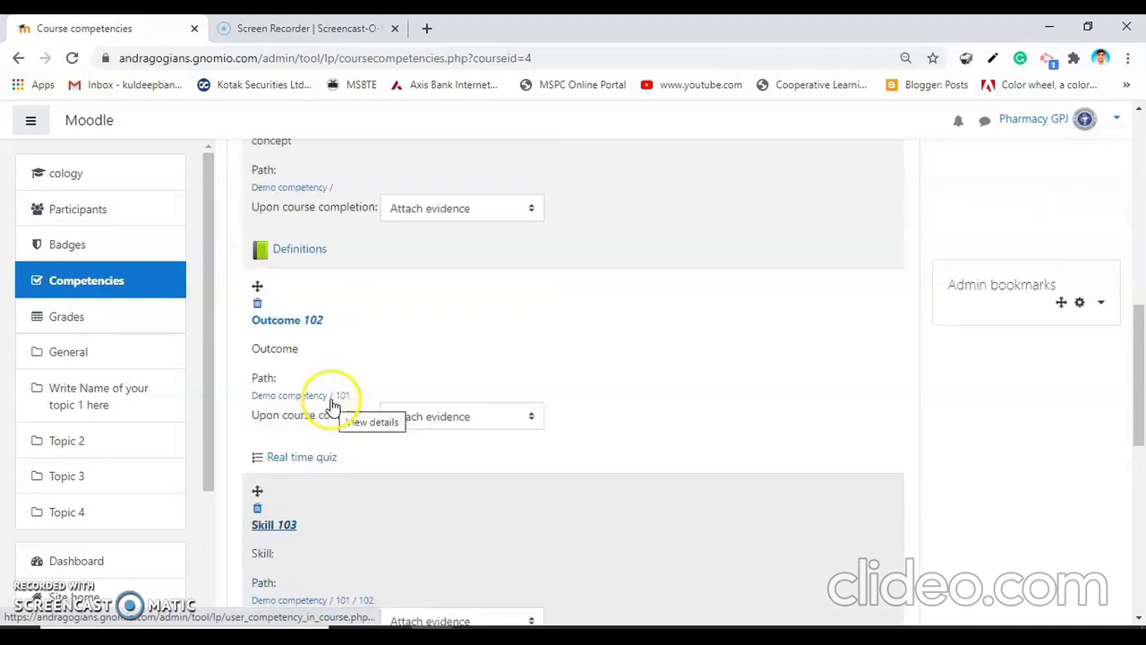
{"action": "scroll", "coordinate": [324, 391], "scroll_direction": "up", "scroll_amount": 1}
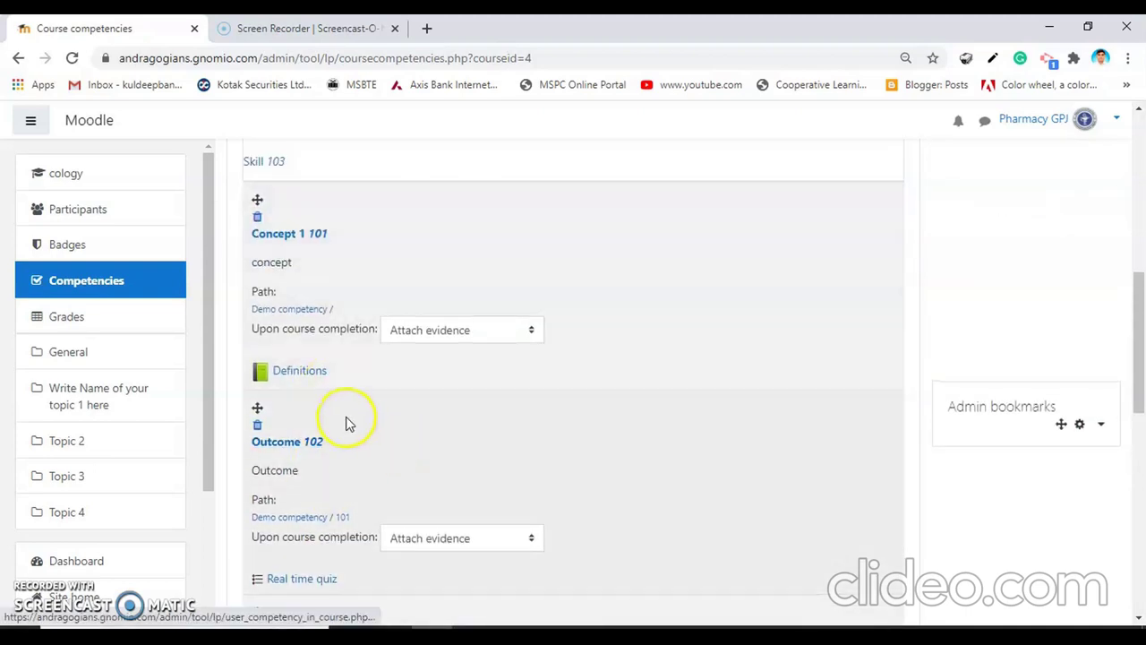
{"action": "scroll", "coordinate": [302, 269], "scroll_direction": "up", "scroll_amount": 1}
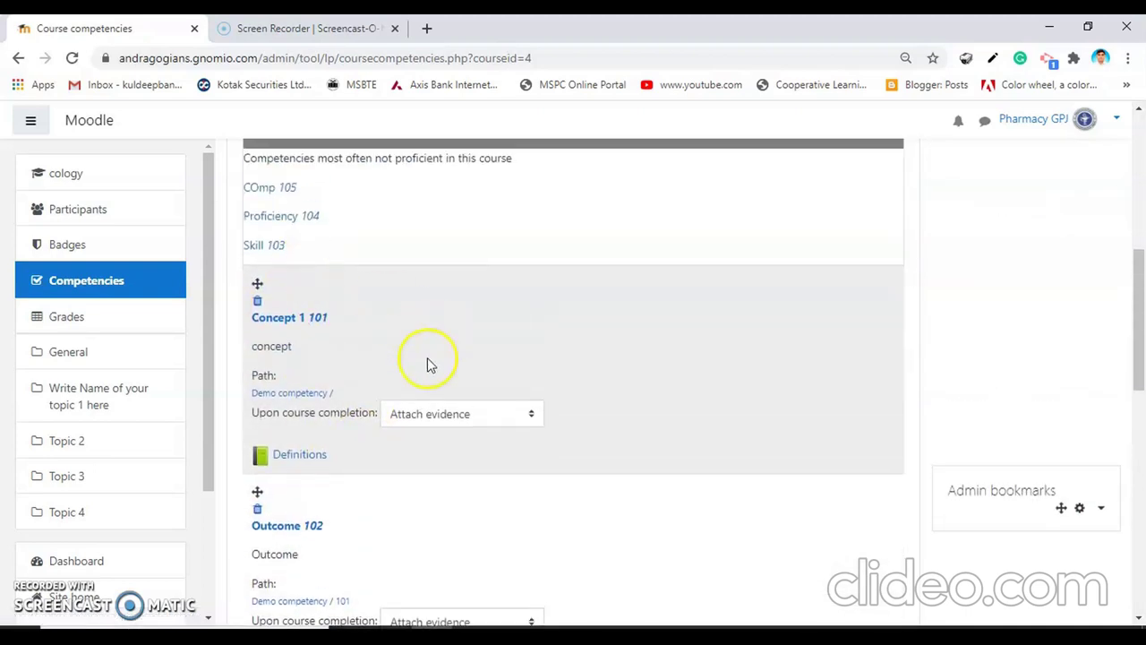
Open the Concept 1 101 competency for the course participant and review the selectable competencies, linked activities and rating details.
{"action": "left_click", "coordinate": [312, 322]}
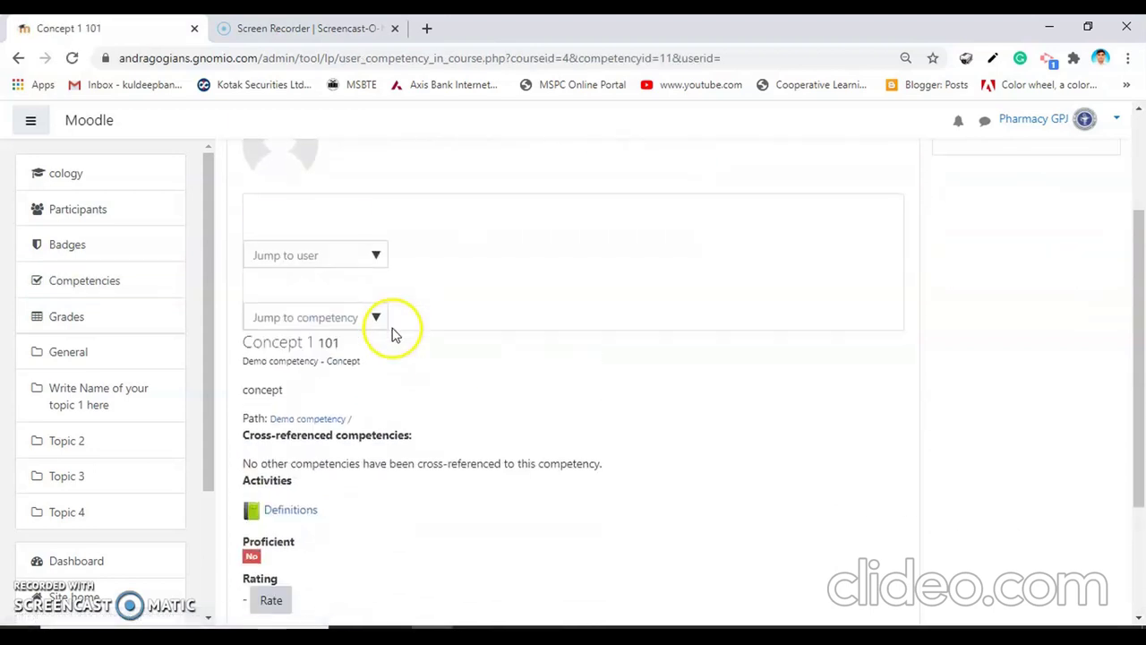
{"action": "scroll", "coordinate": [395, 334], "scroll_direction": "up", "scroll_amount": 1}
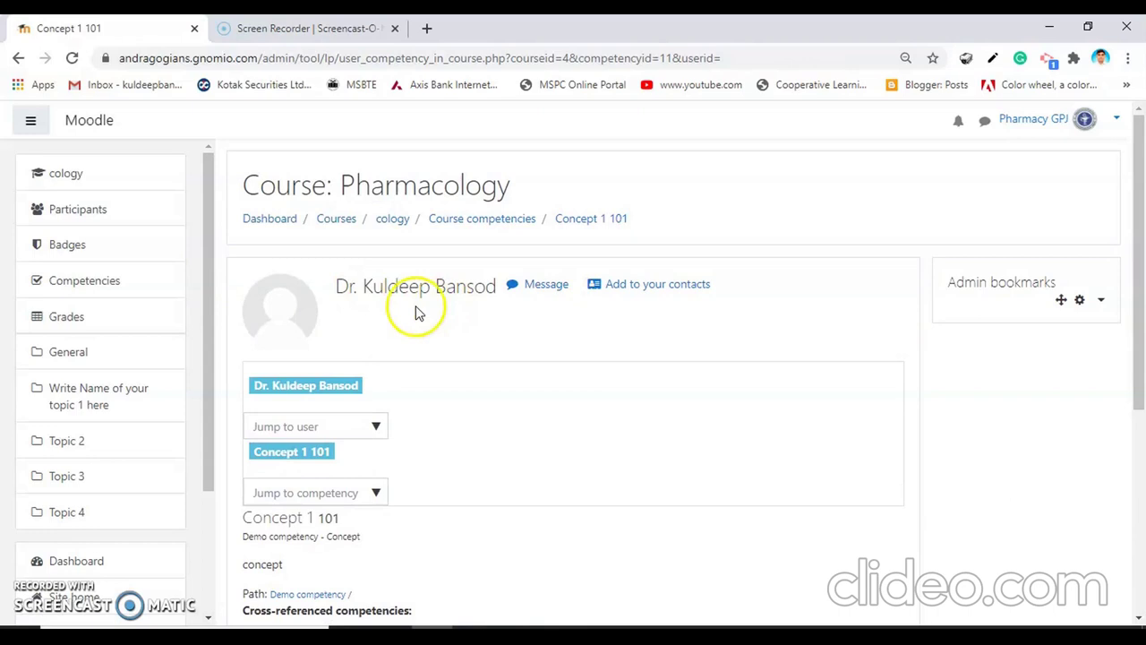
{"action": "scroll", "coordinate": [435, 373], "scroll_direction": "down", "scroll_amount": 1}
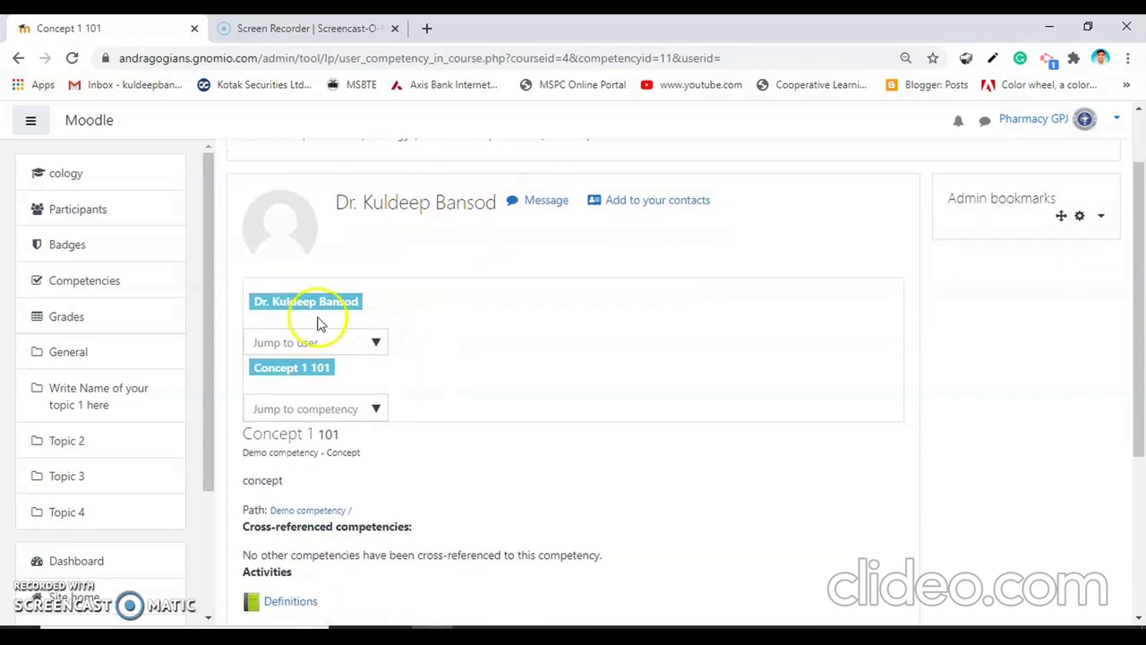
{"action": "scroll", "coordinate": [409, 366], "scroll_direction": "down", "scroll_amount": 1}
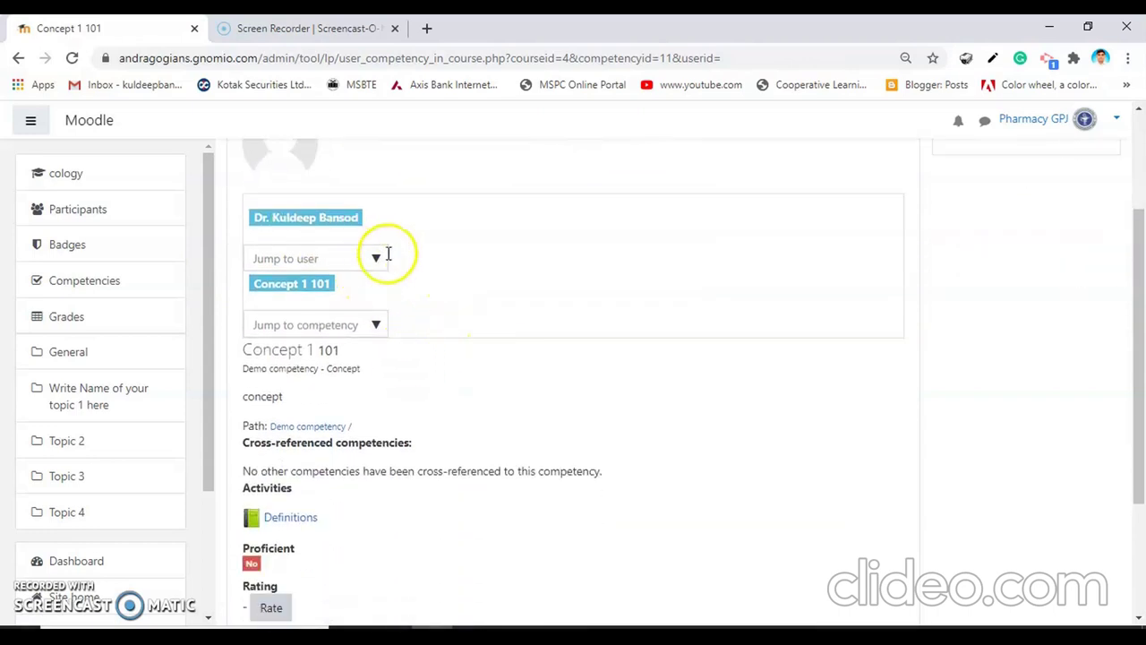
{"action": "left_click", "coordinate": [380, 327]}
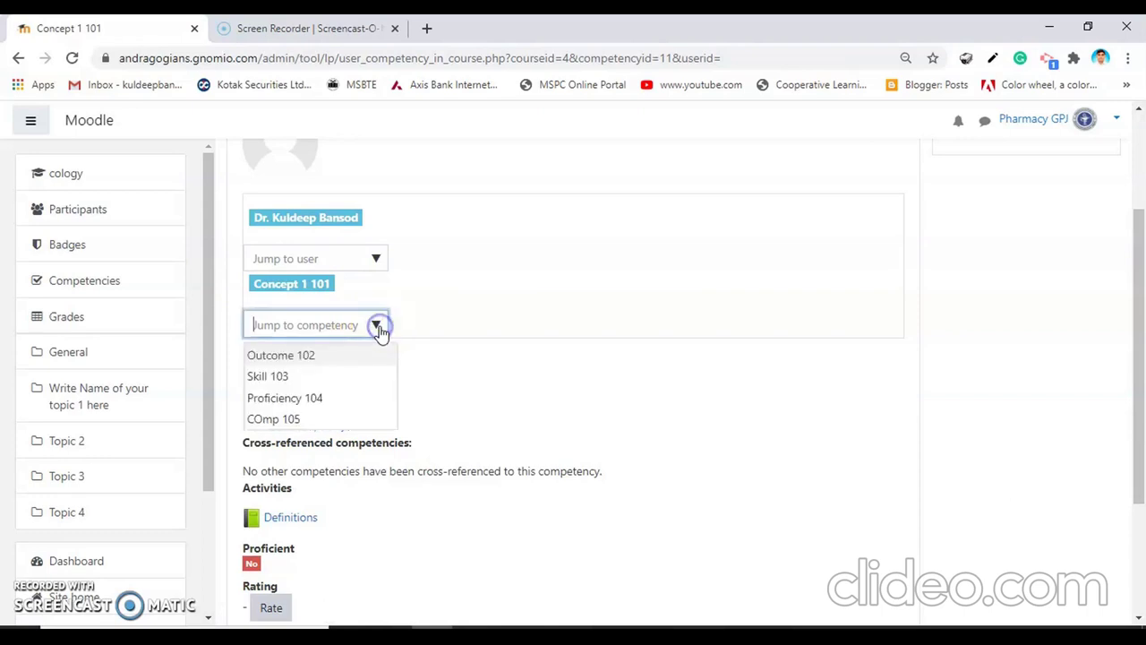
{"action": "left_click", "coordinate": [453, 298]}
{"action": "scroll", "coordinate": [422, 343], "scroll_direction": "down", "scroll_amount": 2}
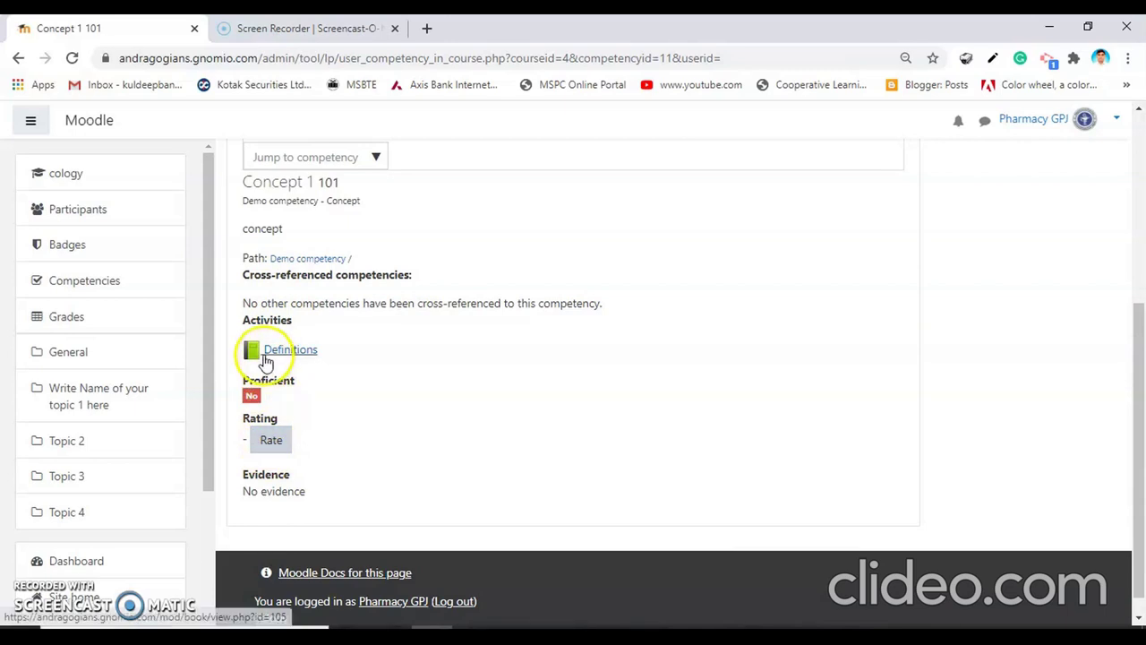
Rate the participant's Concept 1 101 competency as Separate and connected.
{"action": "left_click", "coordinate": [280, 445]}
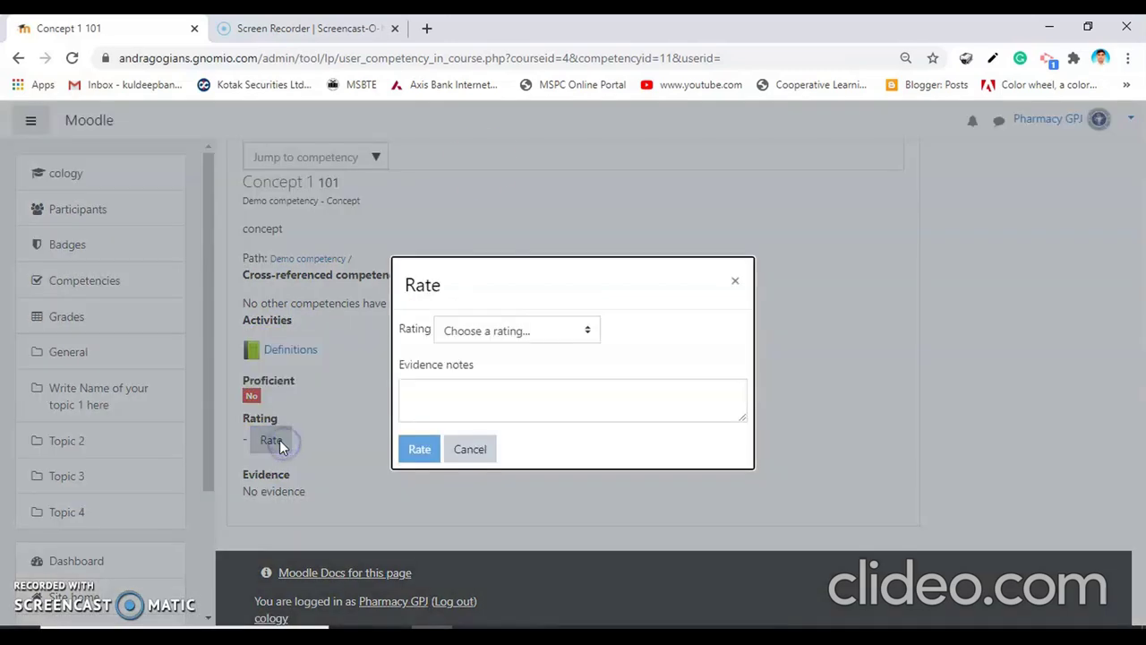
{"action": "left_click", "coordinate": [517, 332]}
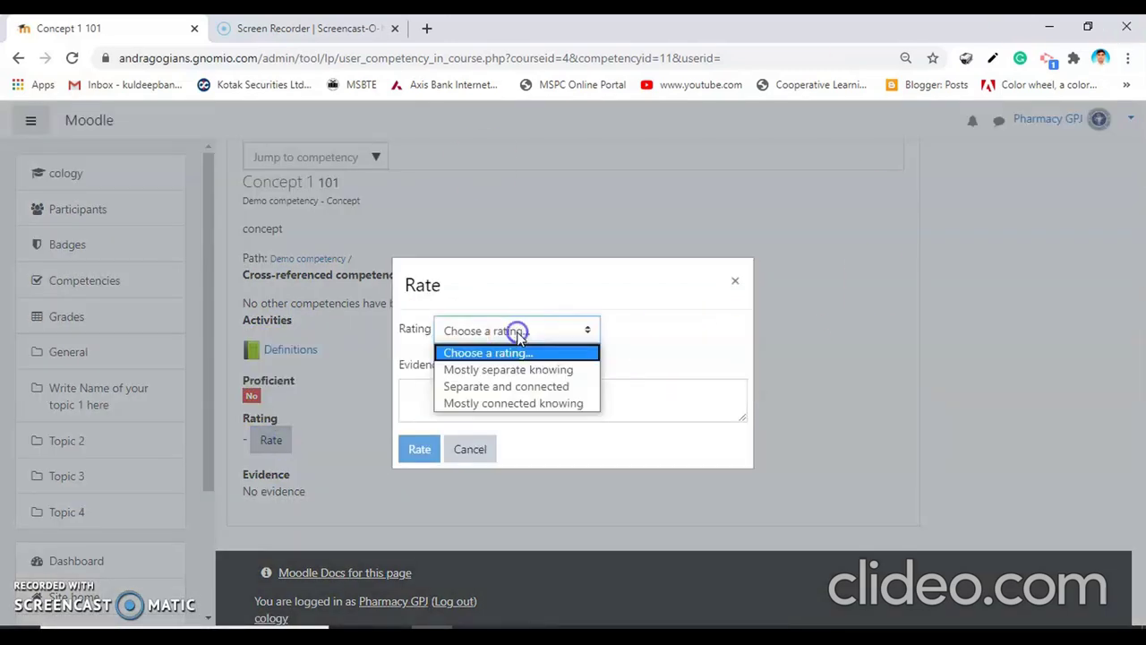
{"action": "left_click", "coordinate": [515, 388]}
{"action": "left_click", "coordinate": [423, 455]}
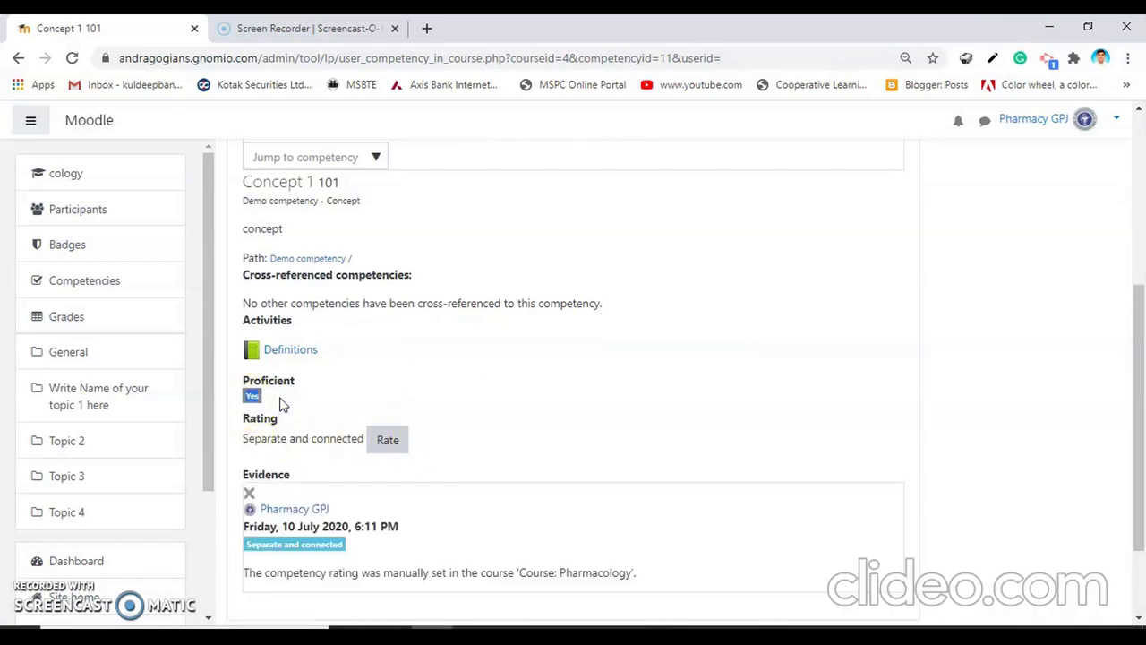
Change the participant's Concept 1 101 rating to Mostly separate knowing.
{"action": "left_click", "coordinate": [386, 443]}
{"action": "left_click", "coordinate": [557, 330]}
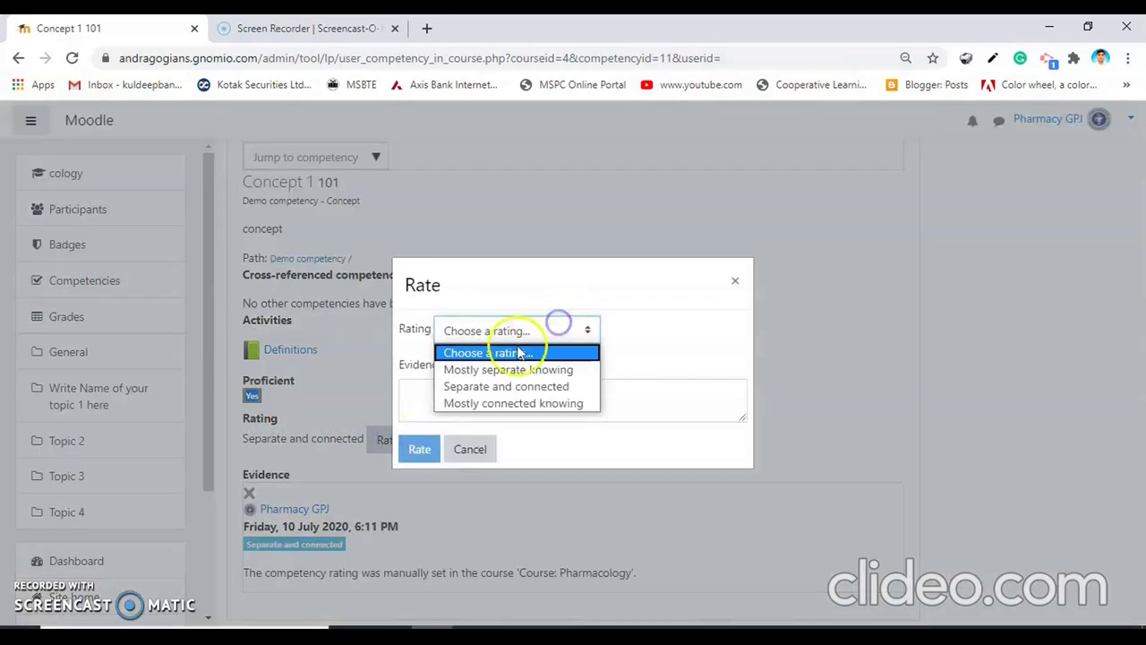
{"action": "left_click", "coordinate": [502, 369]}
{"action": "left_click", "coordinate": [418, 449]}
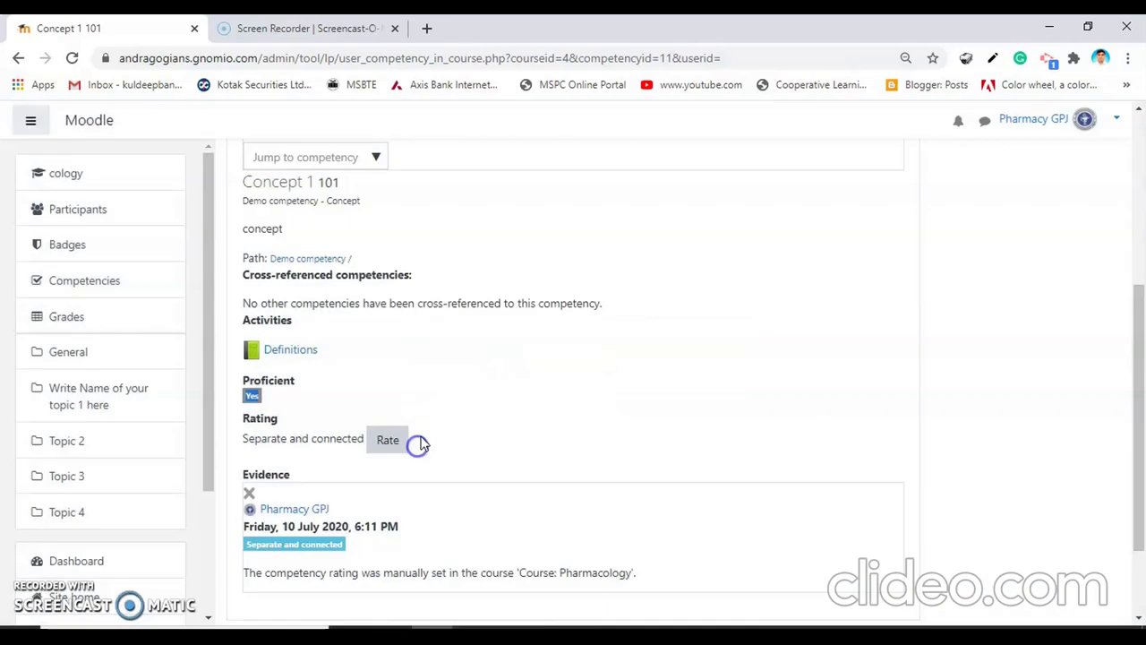
Review the participant's proficiency, rating and evidence entries for the Concept 1 101 competency.
{"action": "scroll", "coordinate": [423, 443], "scroll_direction": "down", "scroll_amount": 3}
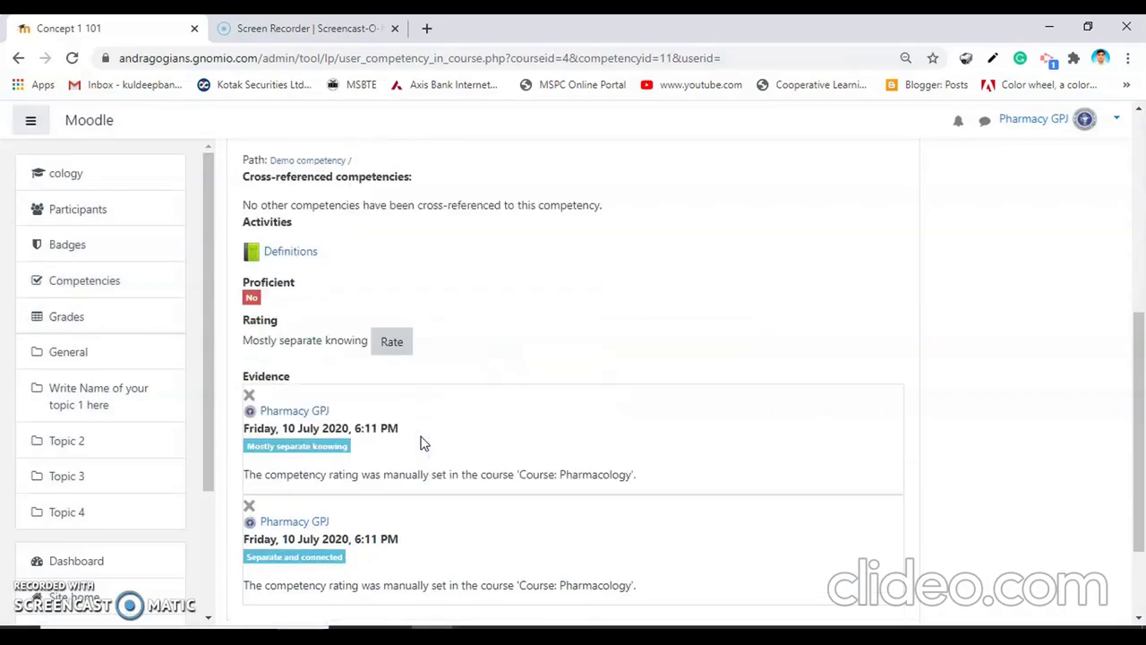
{"action": "scroll", "coordinate": [423, 443], "scroll_direction": "up", "scroll_amount": 6}
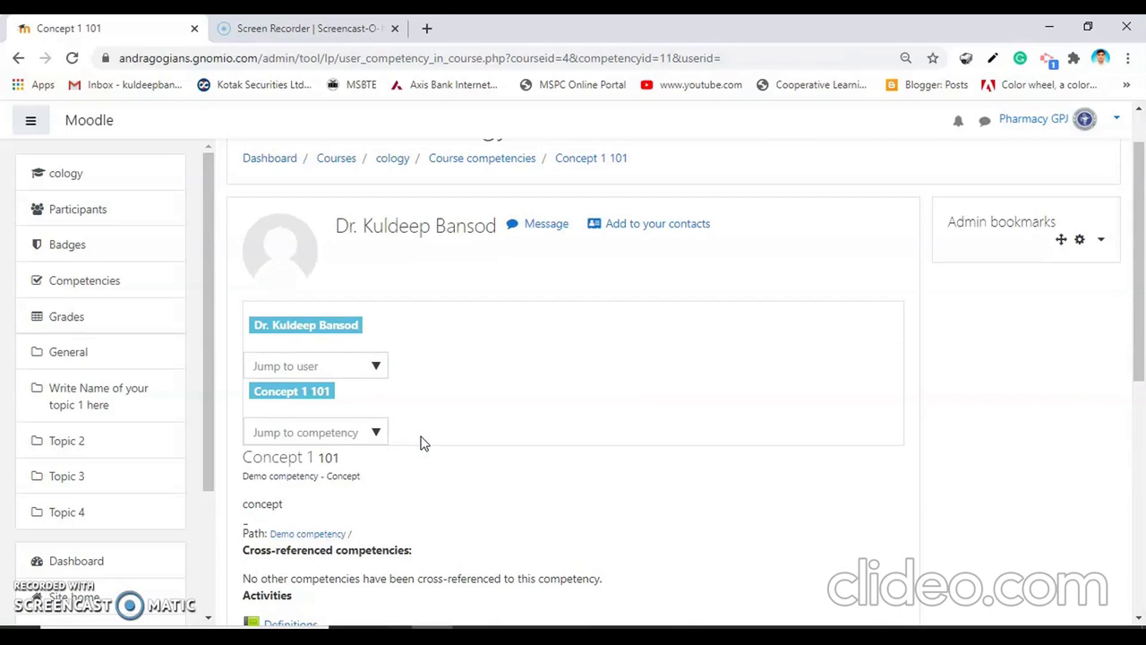
{"action": "left_click", "coordinate": [424, 427]}
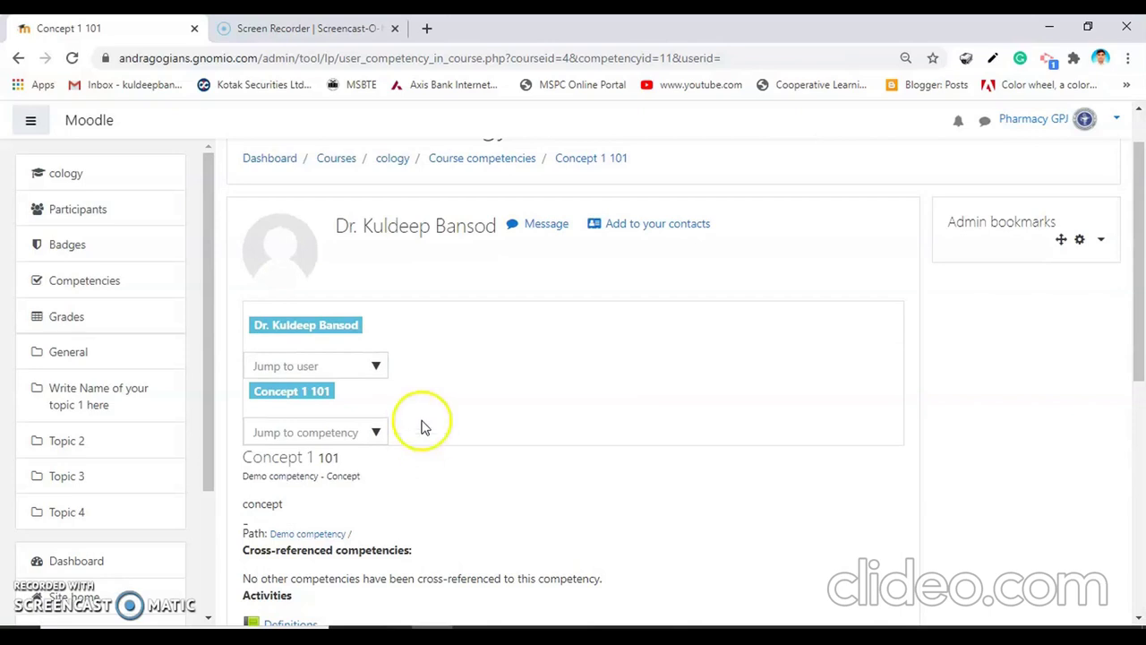
{"action": "scroll", "coordinate": [420, 426], "scroll_direction": "down", "scroll_amount": 2}
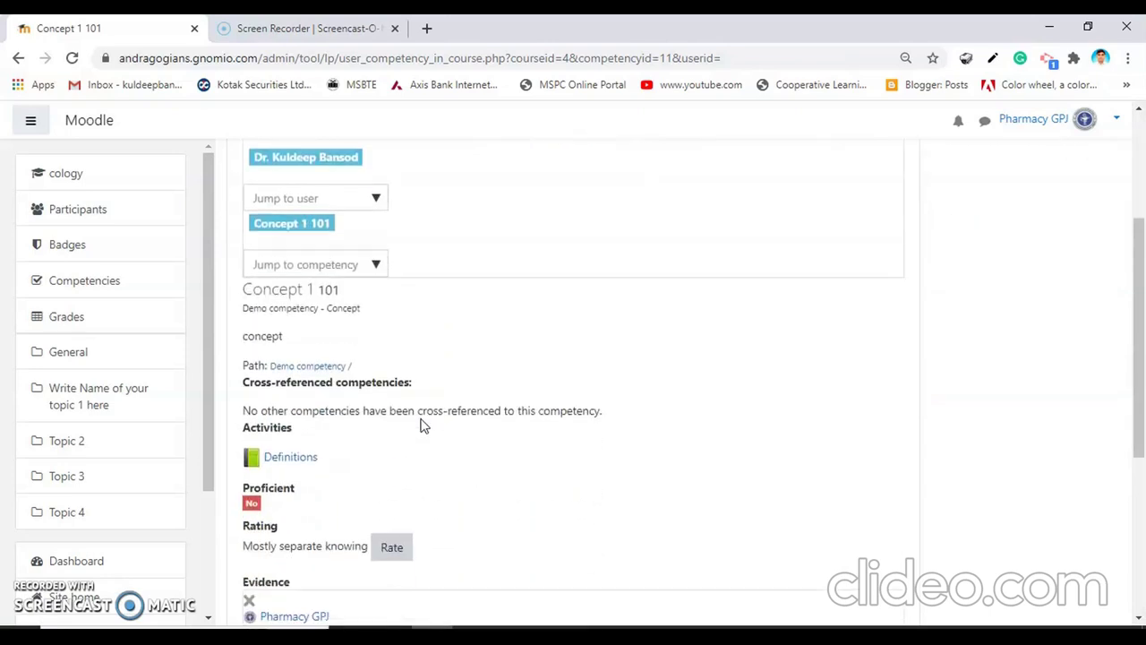
Open the learning plans page of the Demo learning plan template from the site administration's competency settings.
{"action": "scroll", "coordinate": [146, 423], "scroll_direction": "down", "scroll_amount": 2}
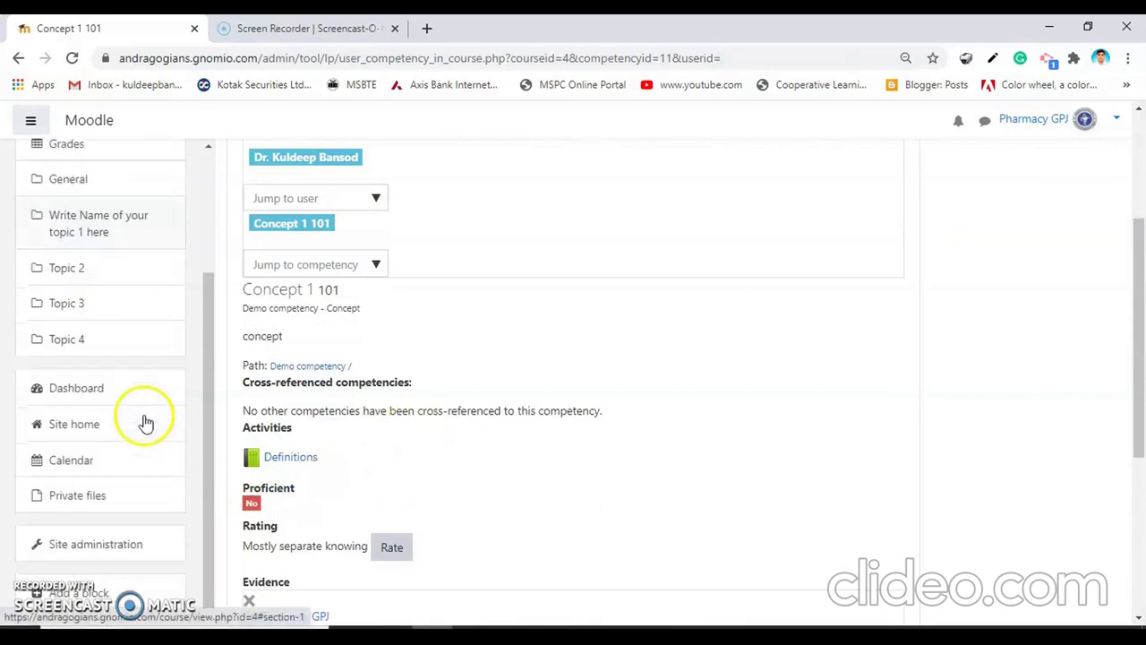
{"action": "left_click", "coordinate": [121, 554]}
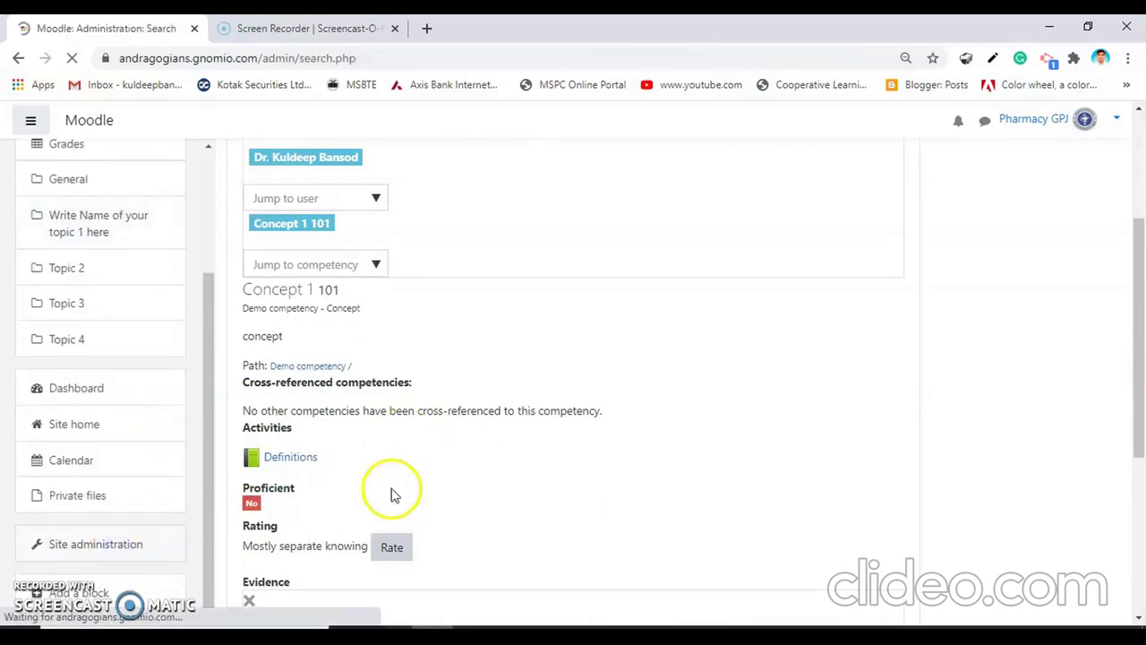
{"action": "scroll", "coordinate": [528, 461], "scroll_direction": "down", "scroll_amount": 5}
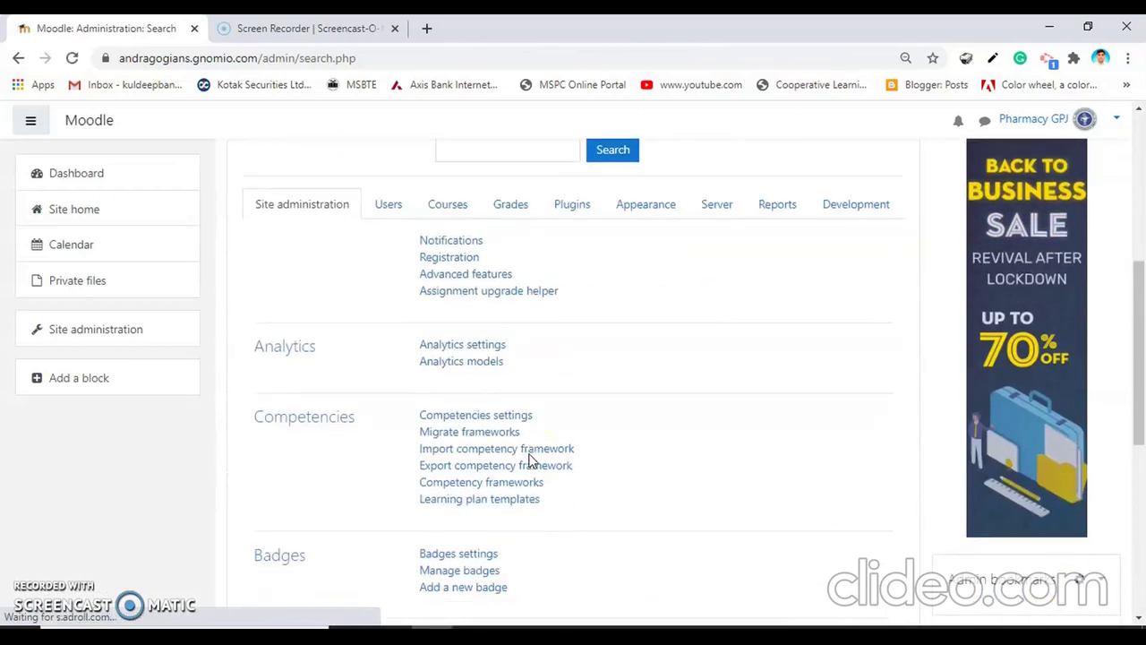
{"action": "scroll", "coordinate": [529, 461], "scroll_direction": "down", "scroll_amount": 1}
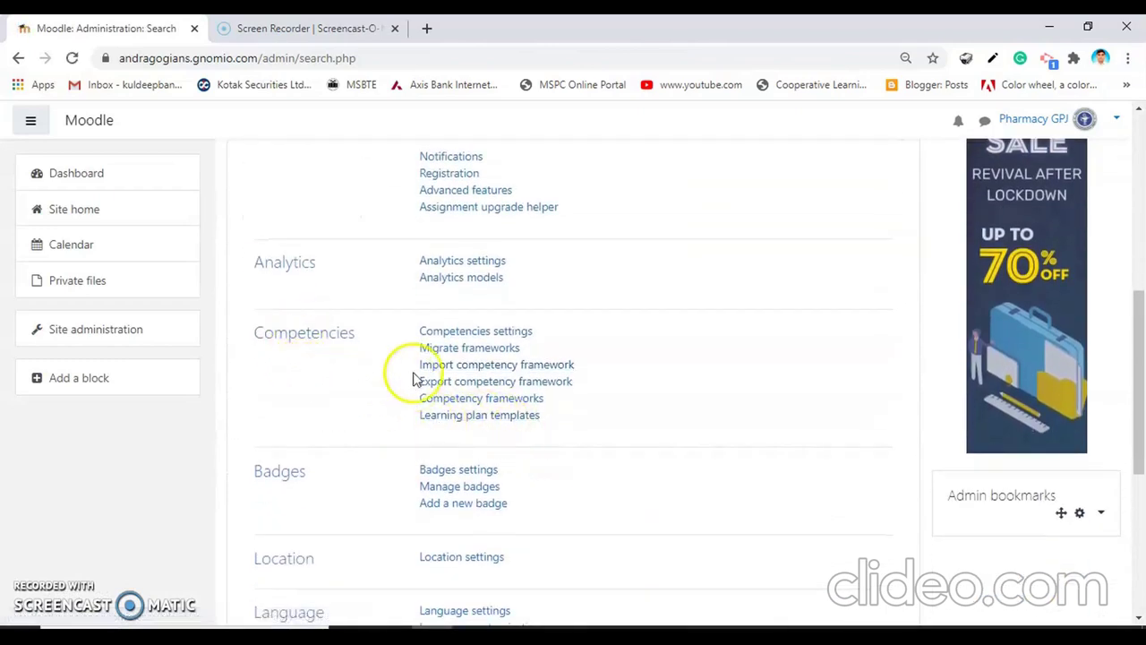
{"action": "left_click", "coordinate": [462, 419]}
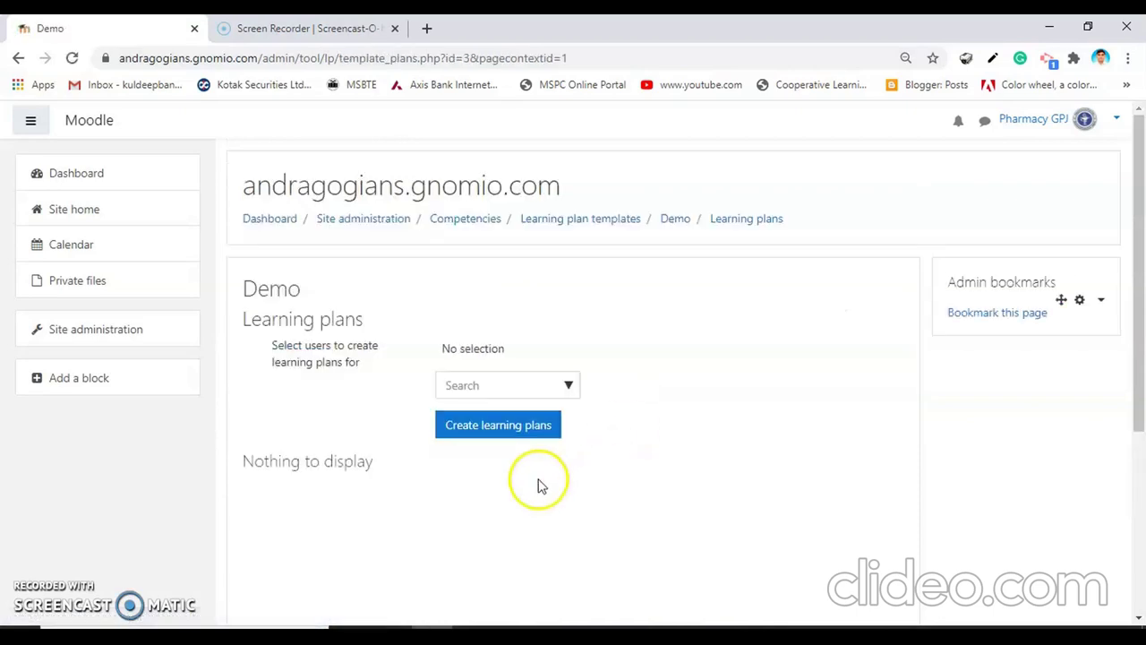
Find the course participant by first name and create a learning plan for them from the Demo template.
{"action": "left_click", "coordinate": [512, 433]}
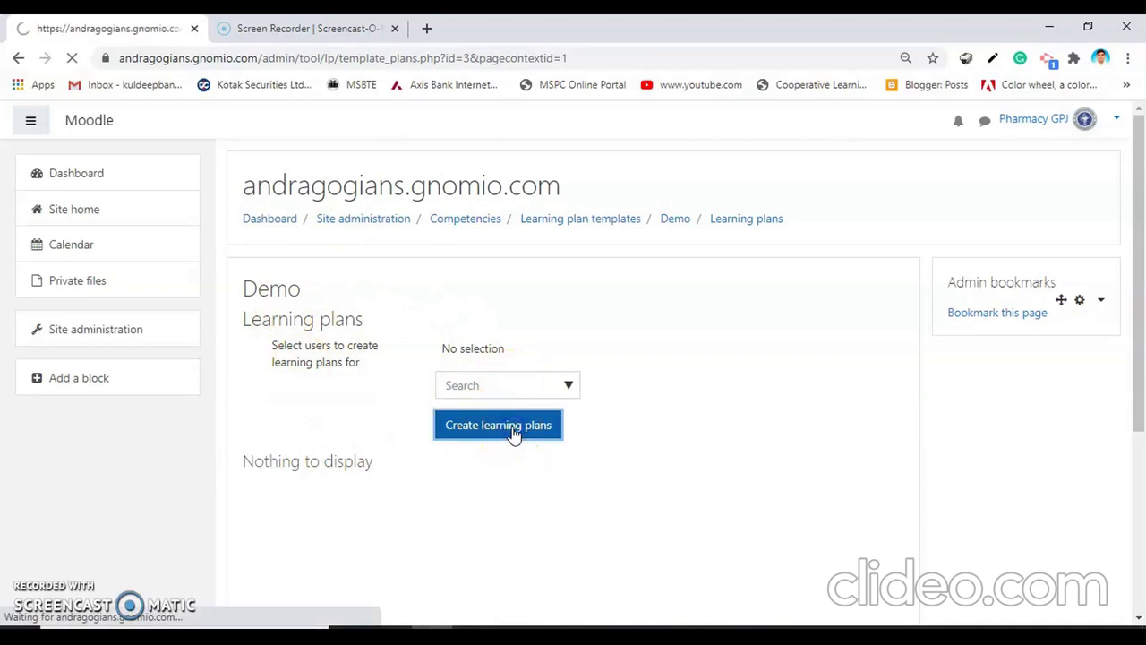
{"action": "left_click", "coordinate": [568, 384]}
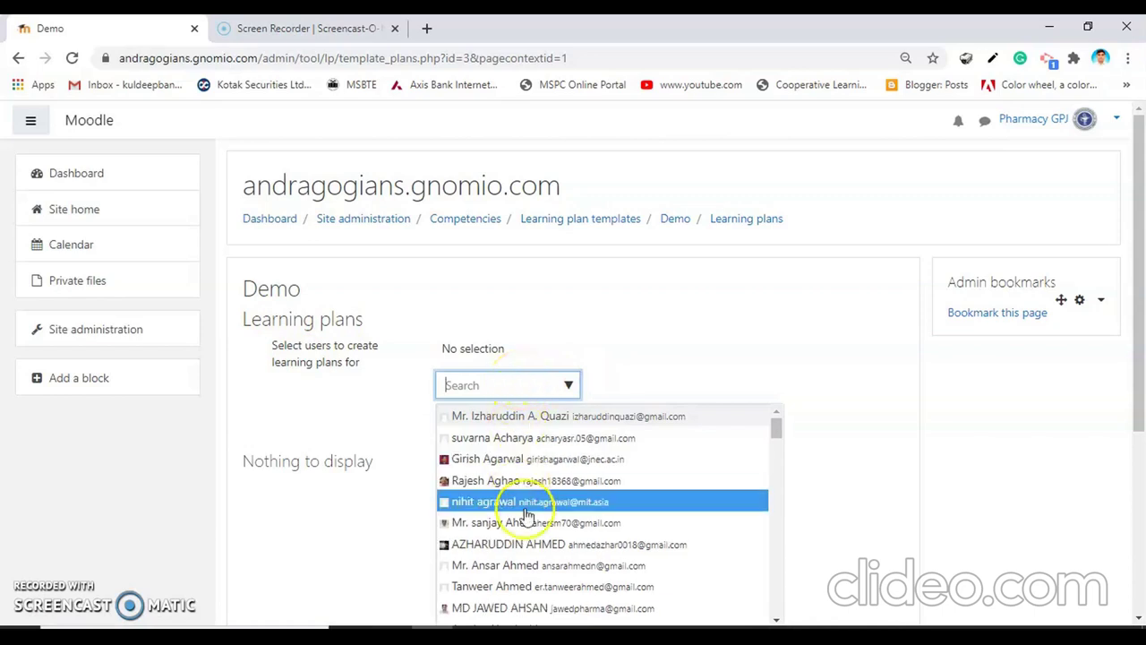
{"action": "left_click", "coordinate": [496, 387]}
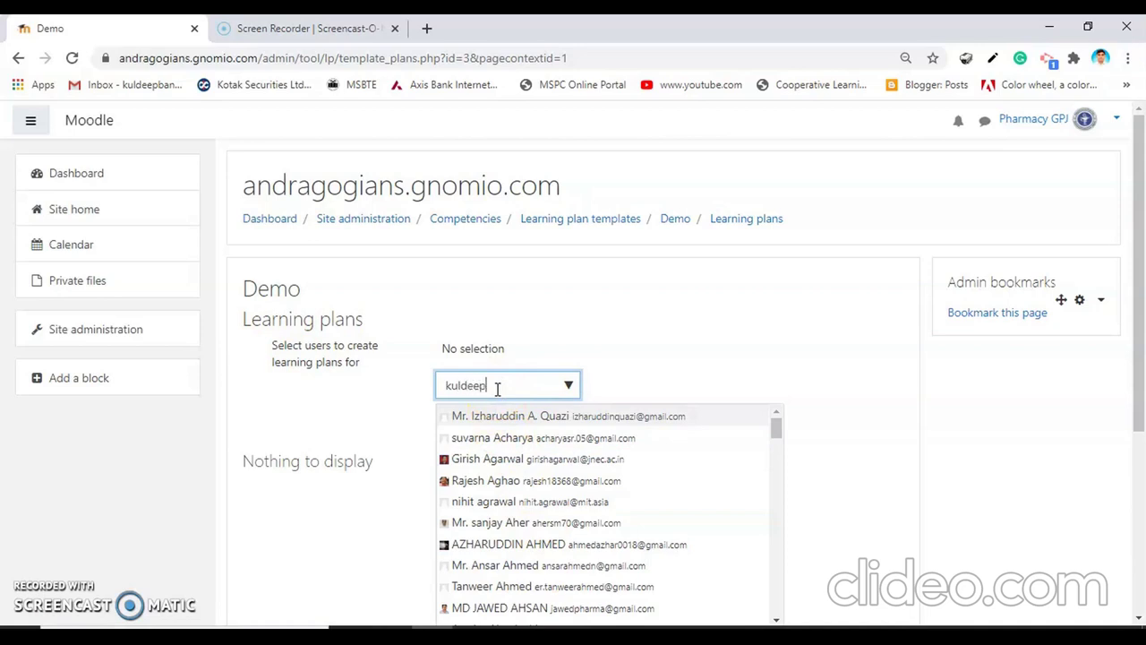
{"action": "left_click", "coordinate": [493, 428]}
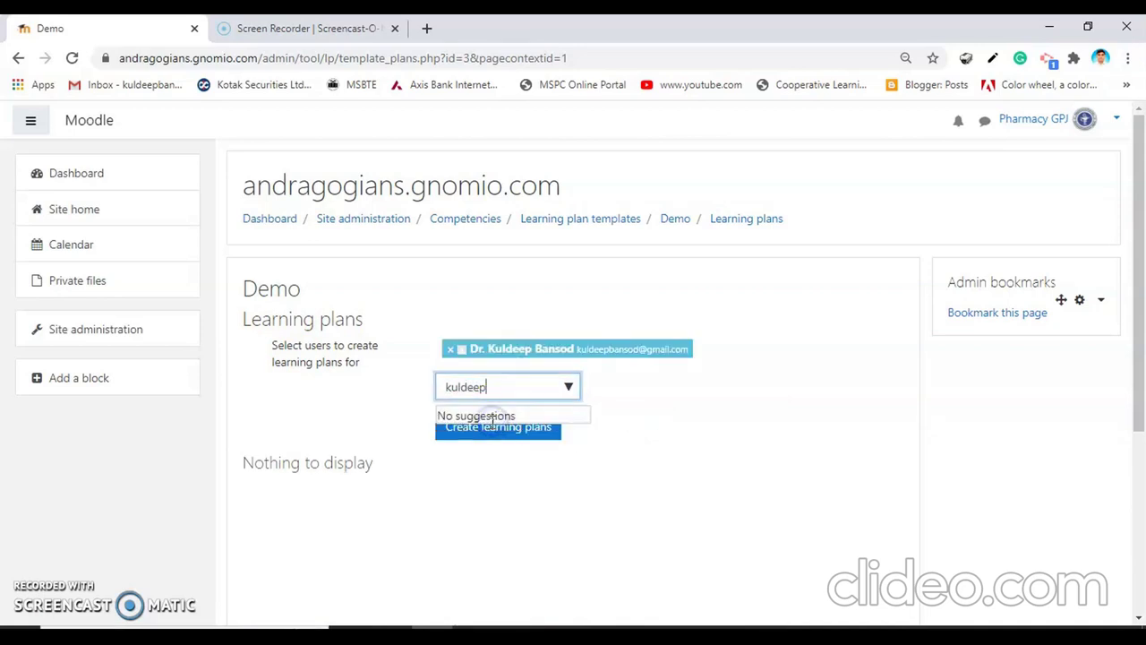
{"action": "left_click", "coordinate": [399, 437]}
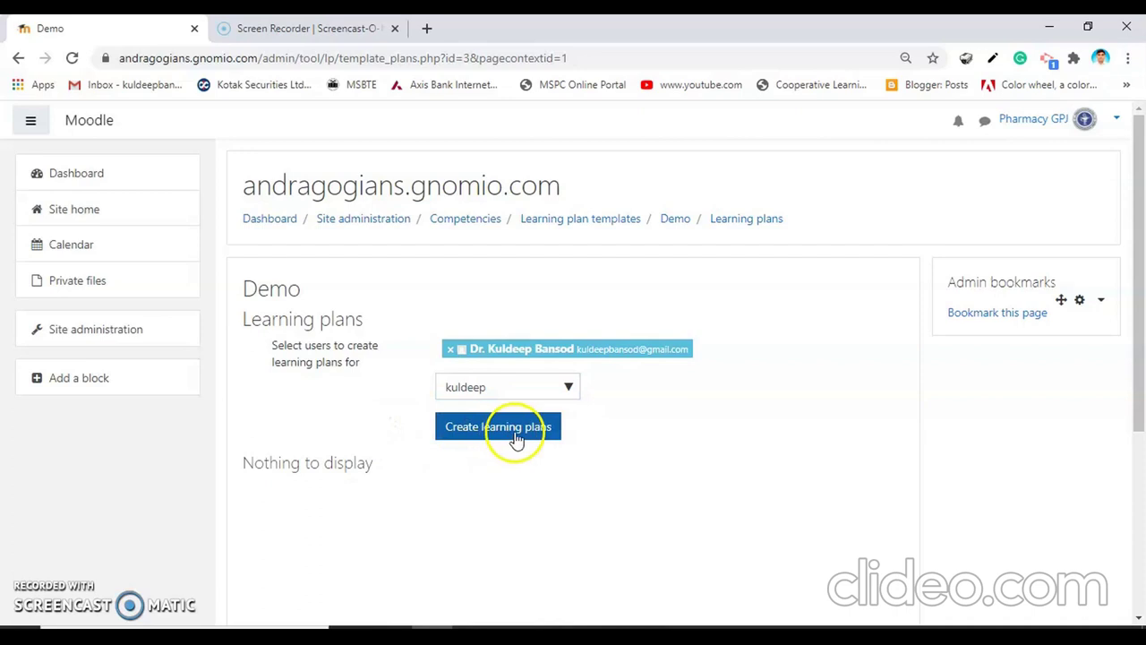
{"action": "left_click", "coordinate": [516, 433]}
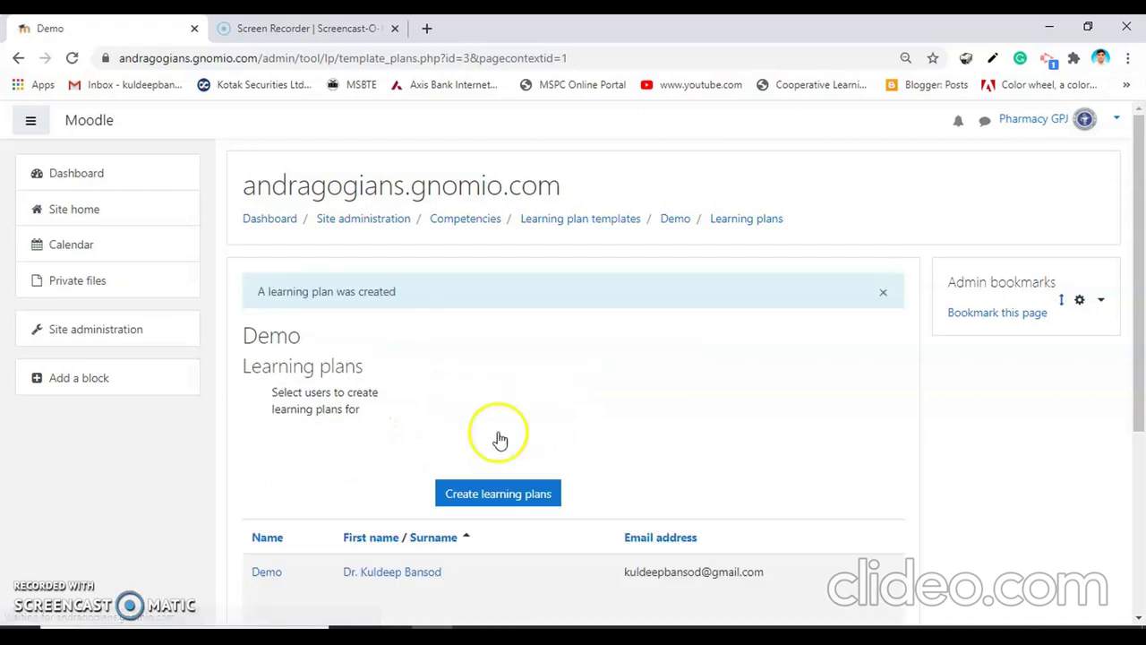
Open the profile of the participant assigned the Demo learning plan and review the user details, badges and course information.
{"action": "scroll", "coordinate": [506, 440], "scroll_direction": "down", "scroll_amount": 1}
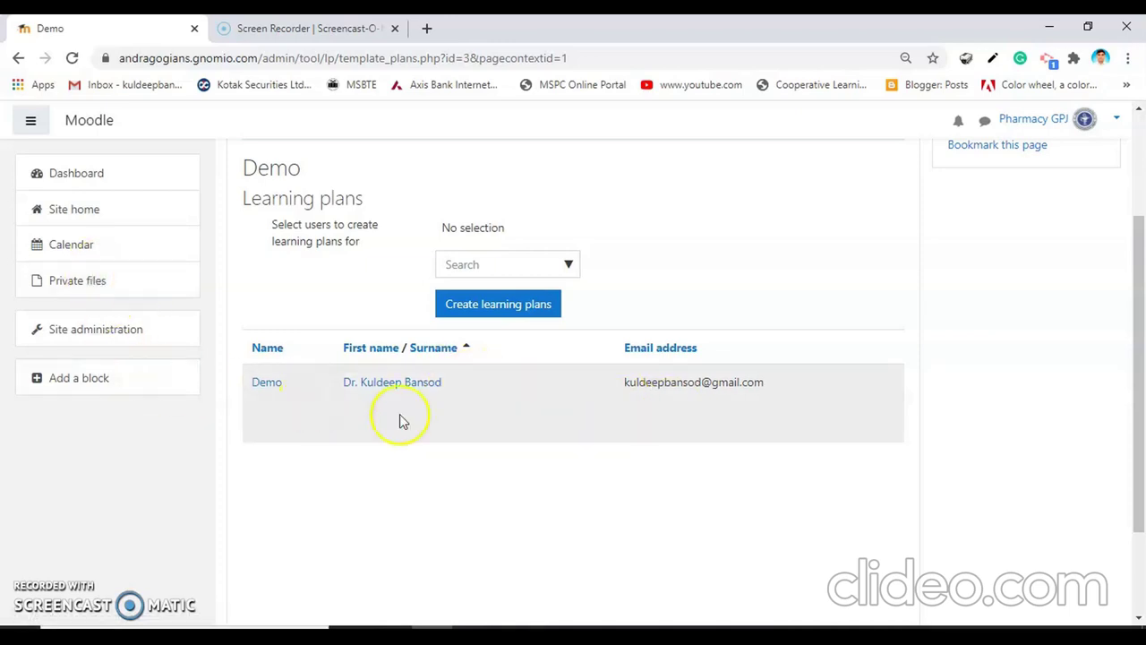
{"action": "left_click", "coordinate": [391, 384]}
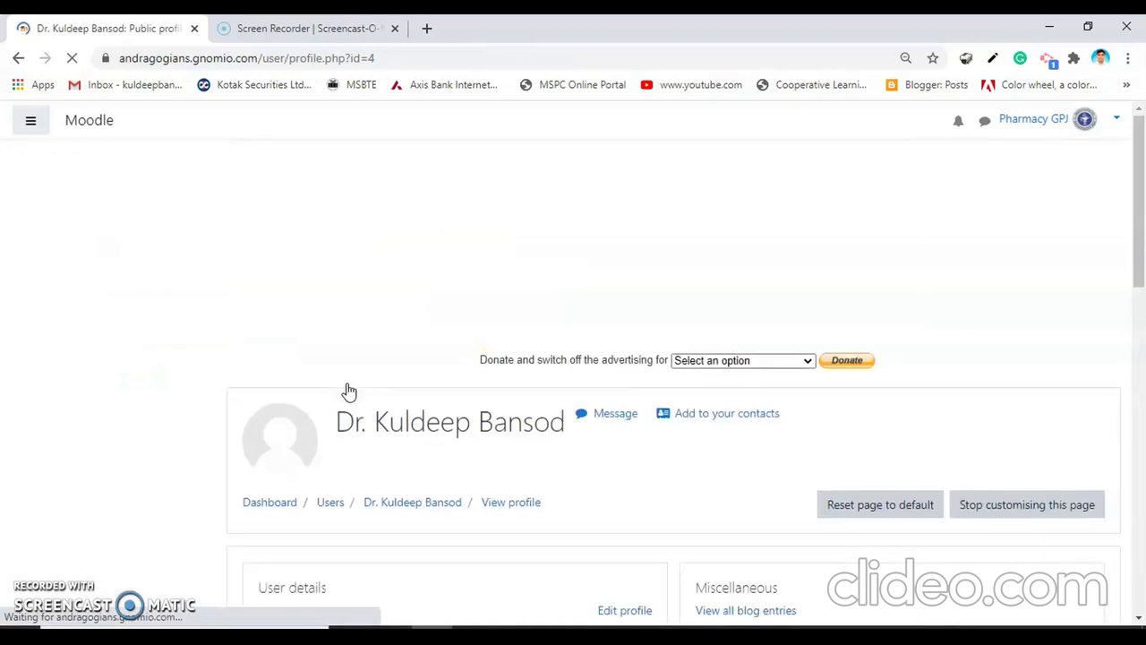
{"action": "scroll", "coordinate": [349, 391], "scroll_direction": "down", "scroll_amount": 5}
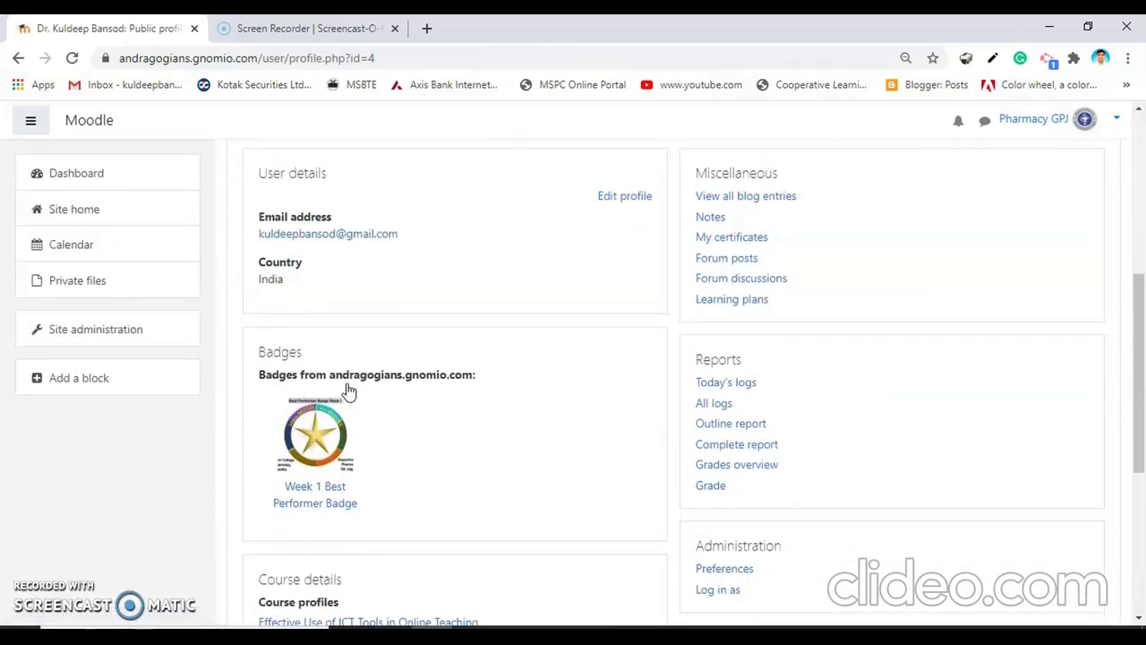
{"action": "scroll", "coordinate": [350, 391], "scroll_direction": "down", "scroll_amount": 3}
{"action": "scroll", "coordinate": [349, 391], "scroll_direction": "up", "scroll_amount": 8}
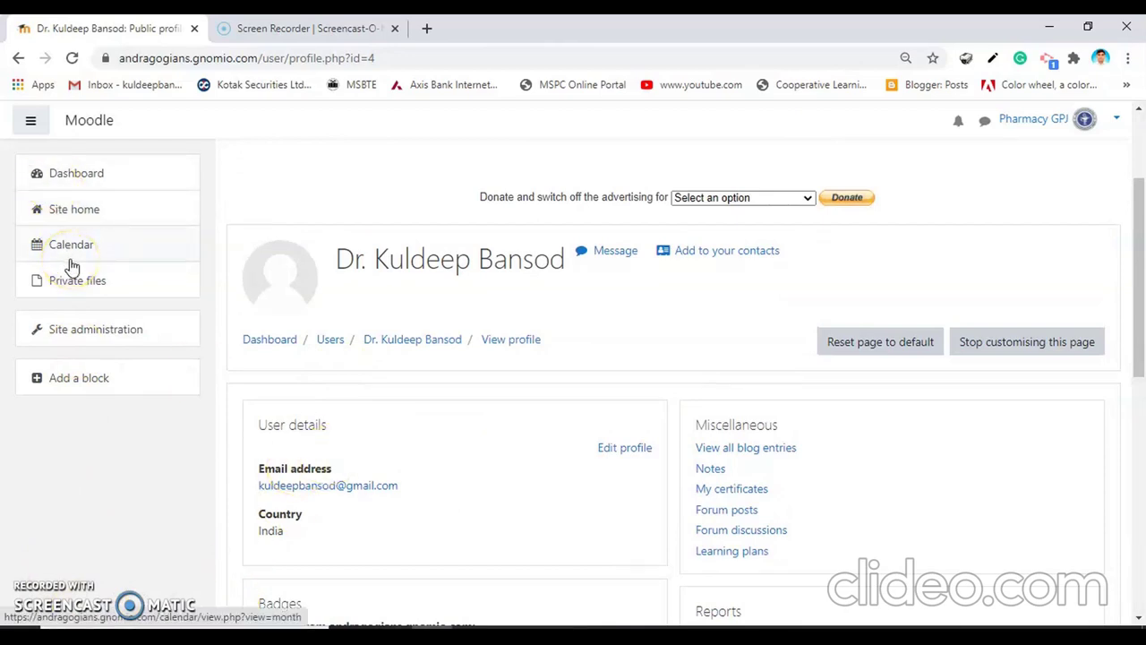
{"action": "left_click", "coordinate": [233, 308]}
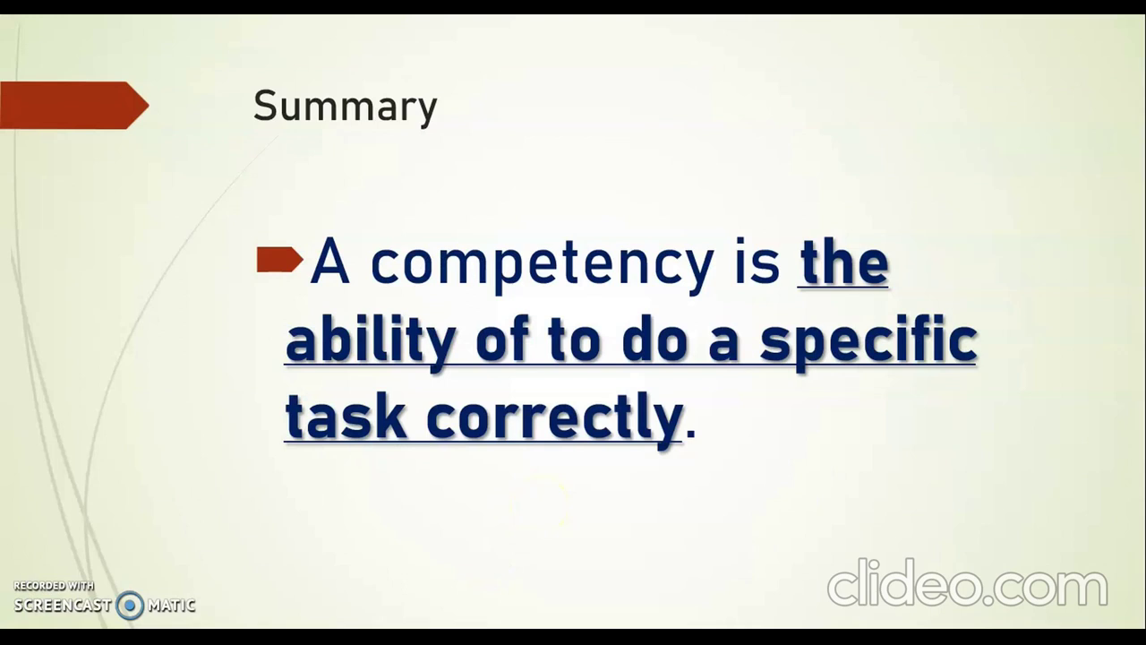
{"action": "left_click", "coordinate": [540, 504]}
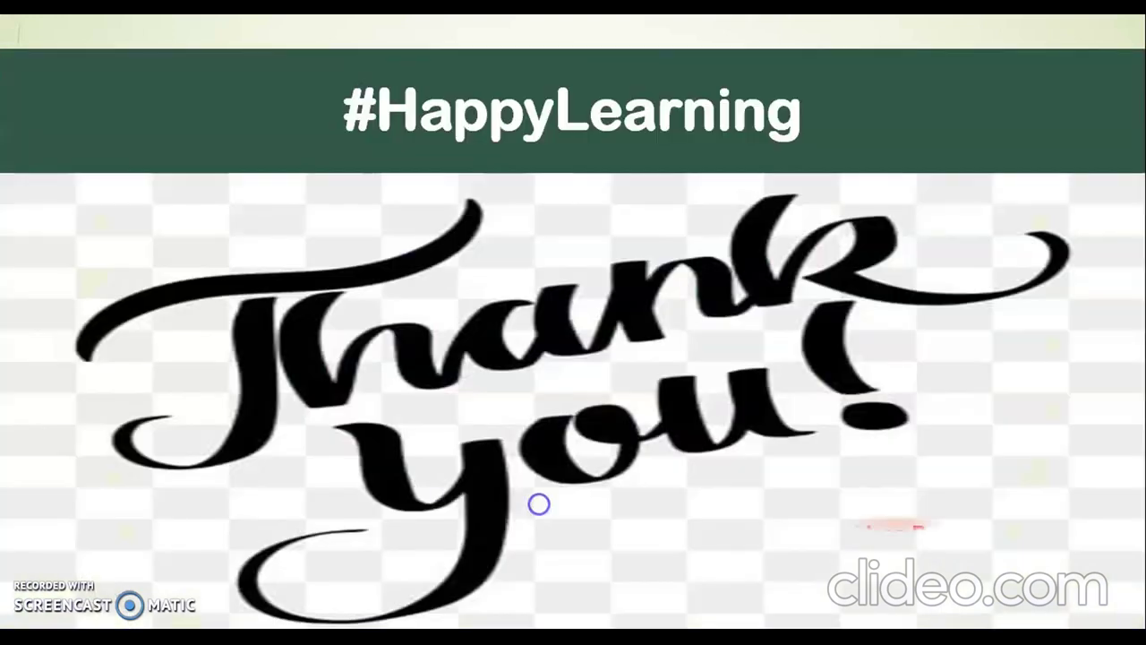